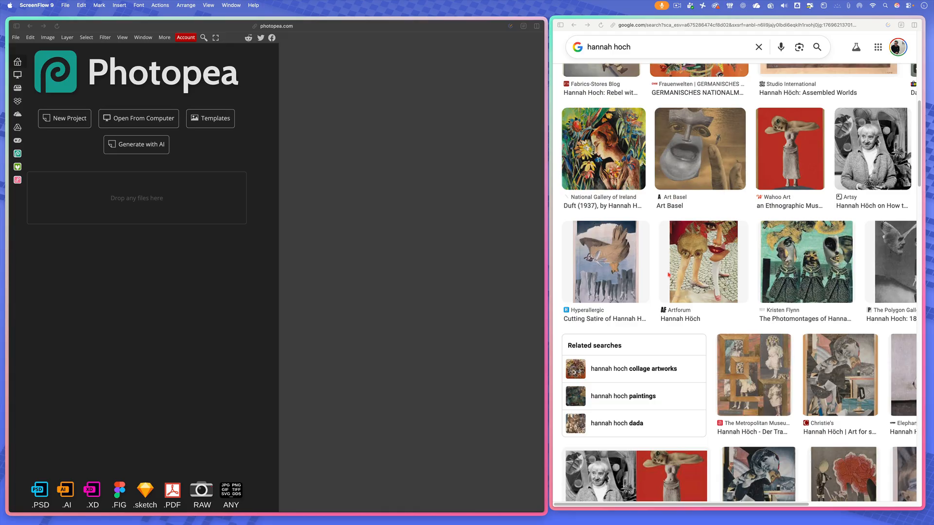
- Preview Hannah Höch's winged-head collage in its Zentrum Paul Klee and Bilan versions, and the red-background Wahoo Art photomontage
scroll(669, 275, "up", 5)
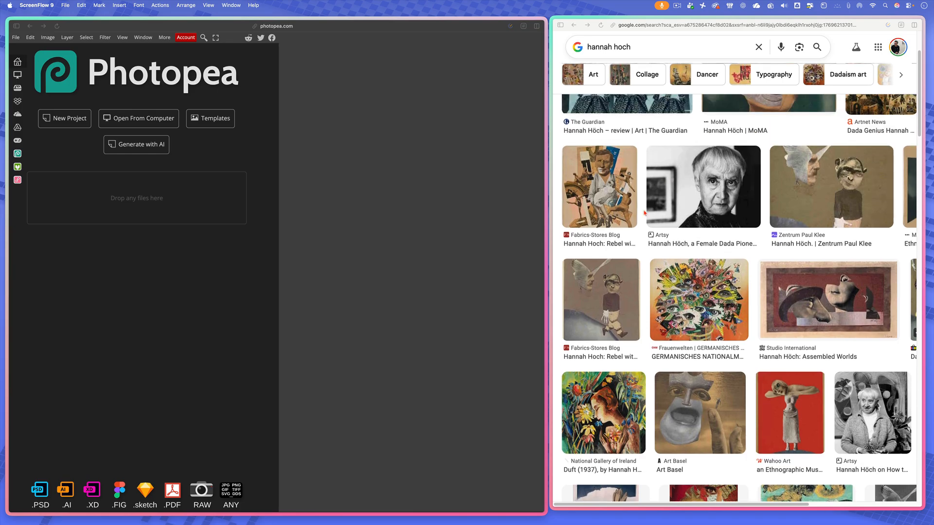
left_click(822, 187)
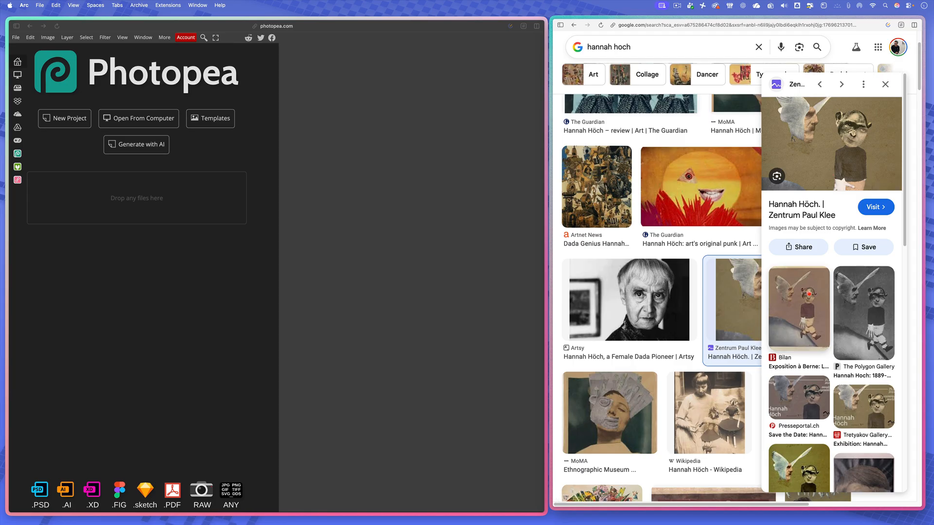
left_click(799, 309)
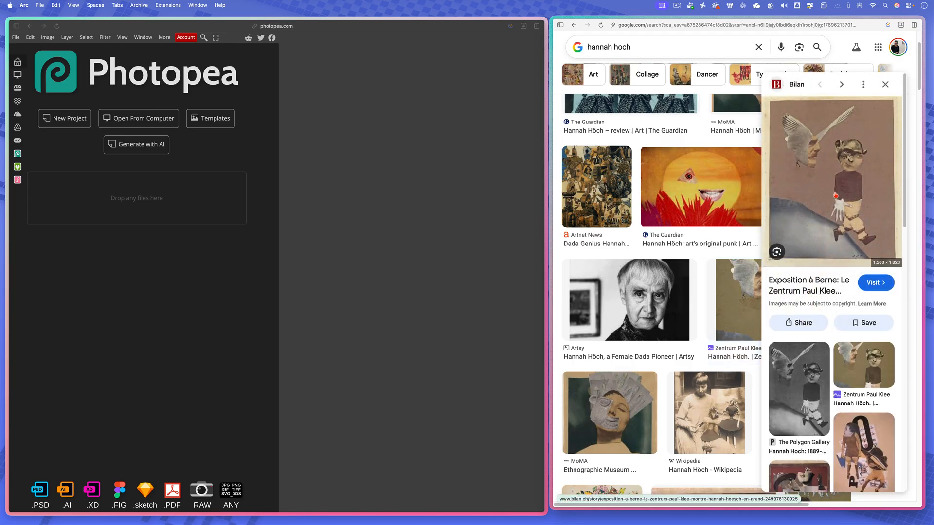
left_click(886, 87)
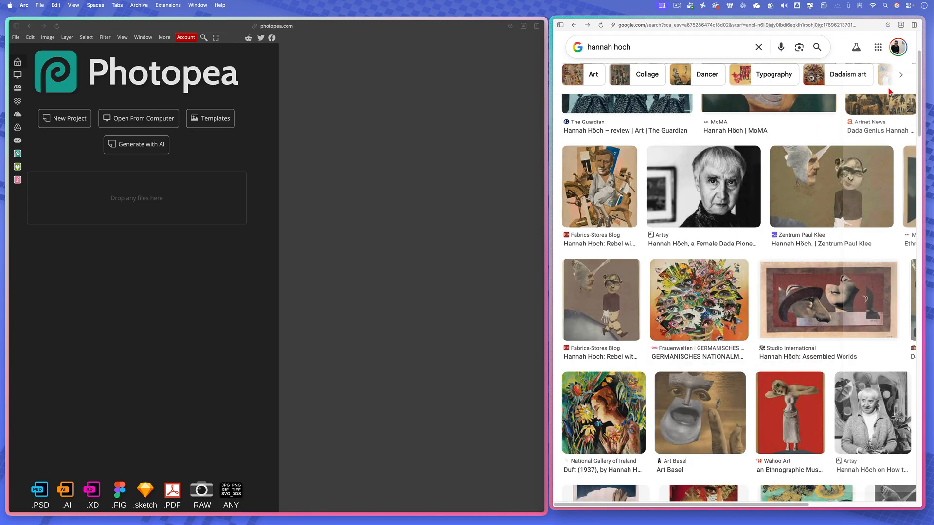
scroll(767, 328, "down", 2)
scroll(768, 328, "down", 1)
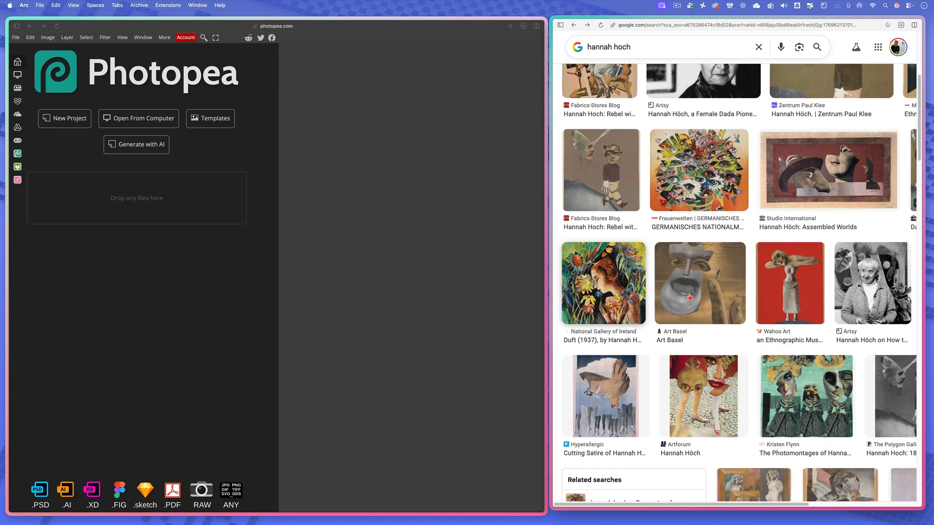
left_click(782, 298)
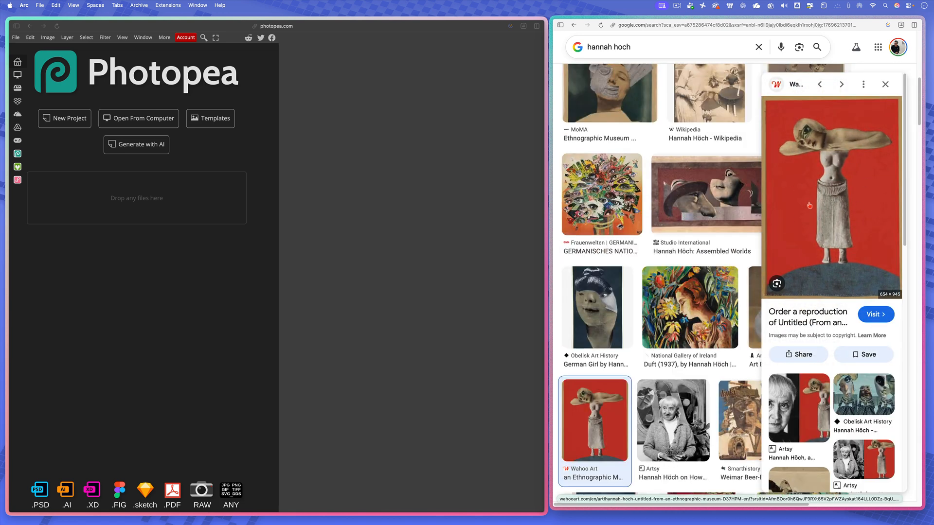
left_click(885, 84)
- Browse the Hannah Höch image results for more photomontage references, from the first results down past the related searches
scroll(769, 286, "up", 10)
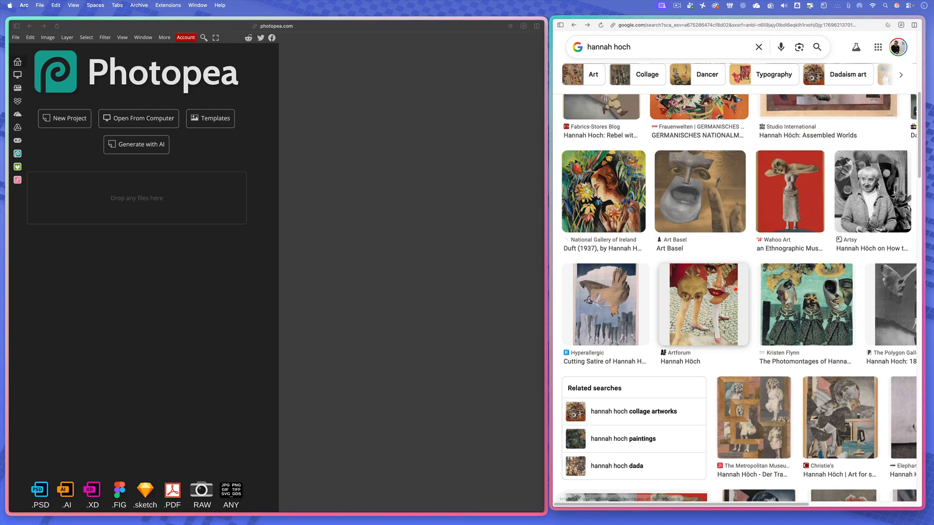
scroll(735, 288, "up", 4)
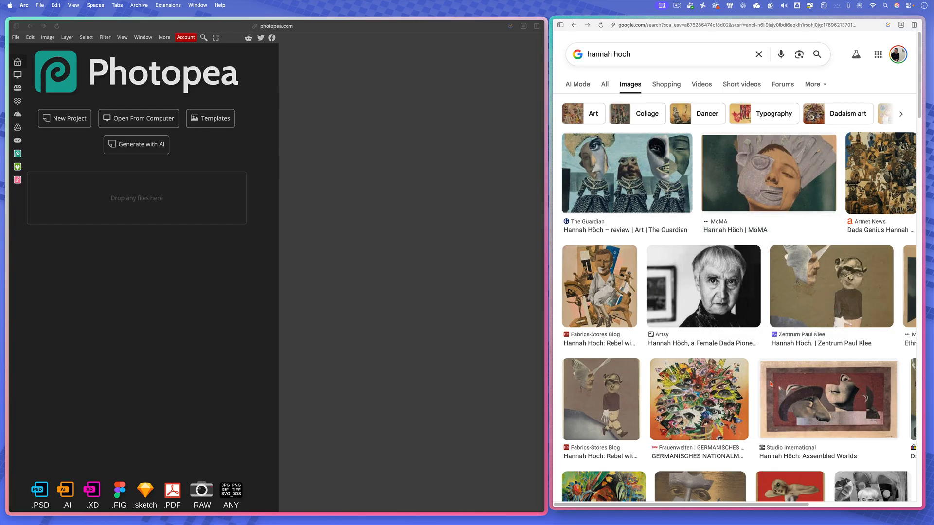
scroll(778, 384, "down", 5)
scroll(774, 364, "down", 2)
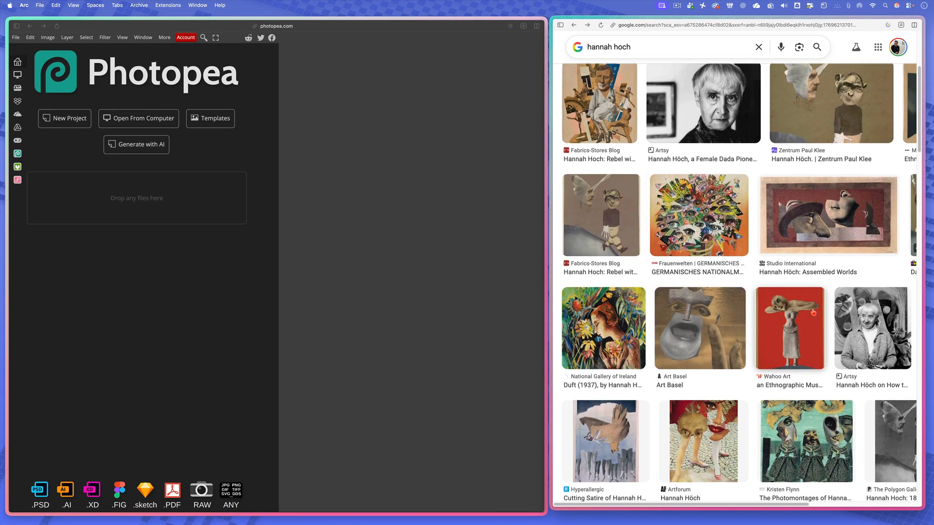
scroll(809, 428, "down", 1)
scroll(809, 428, "down", 5)
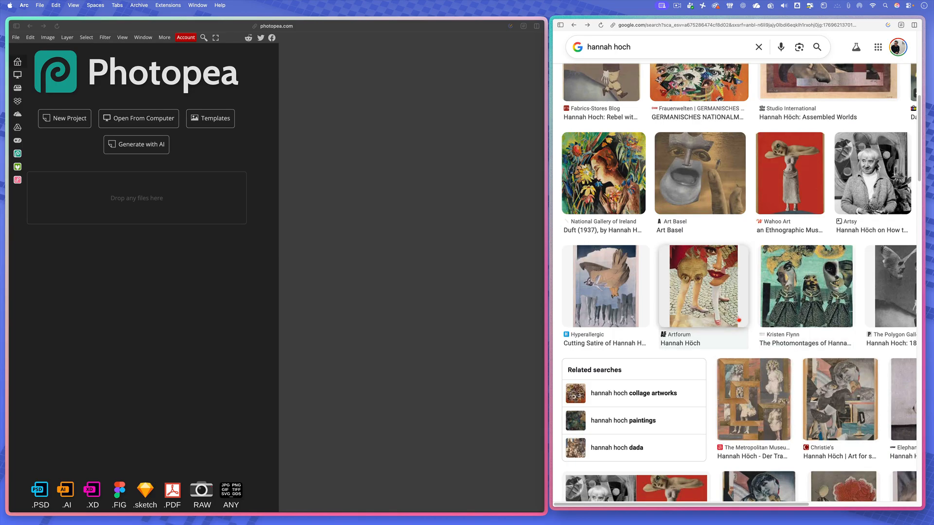
scroll(749, 382, "down", 4)
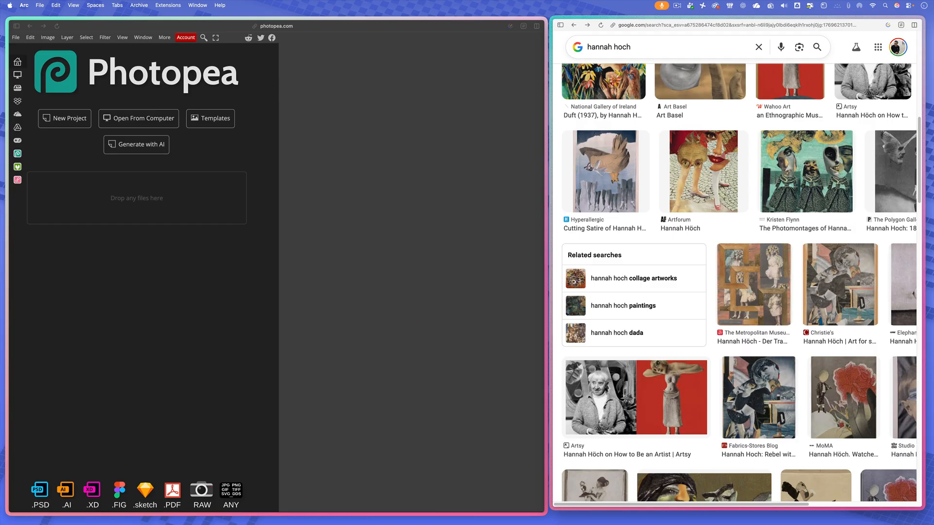
- Switch to Finder and review the Visual Communication colour backgrounds and montage images in the Downloads folder, then close the folder
left_click_drag(578, 524, 330, 262)
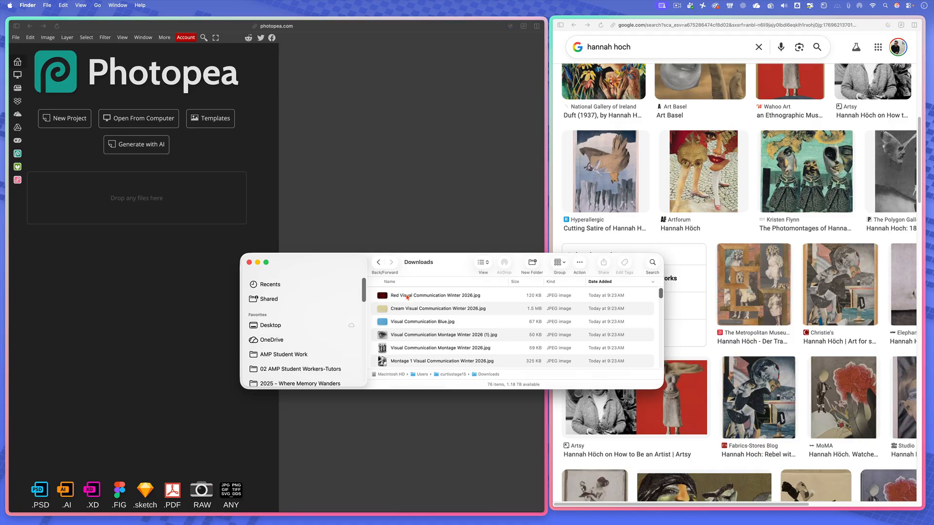
left_click(389, 295)
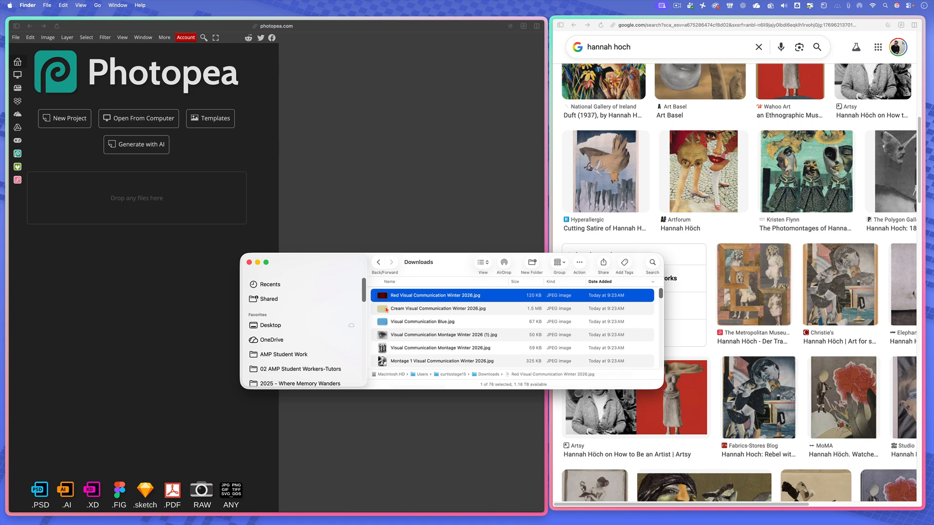
left_click(387, 309)
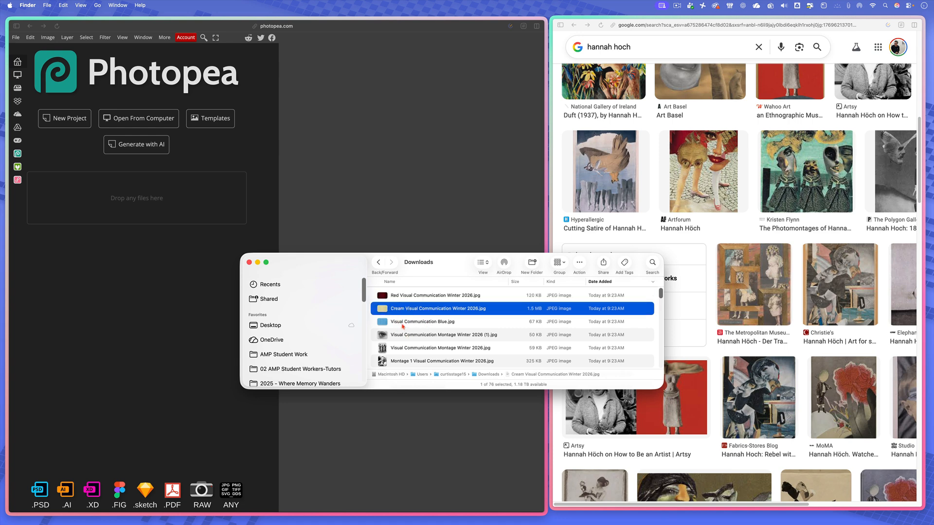
left_click(402, 326)
left_click(379, 339)
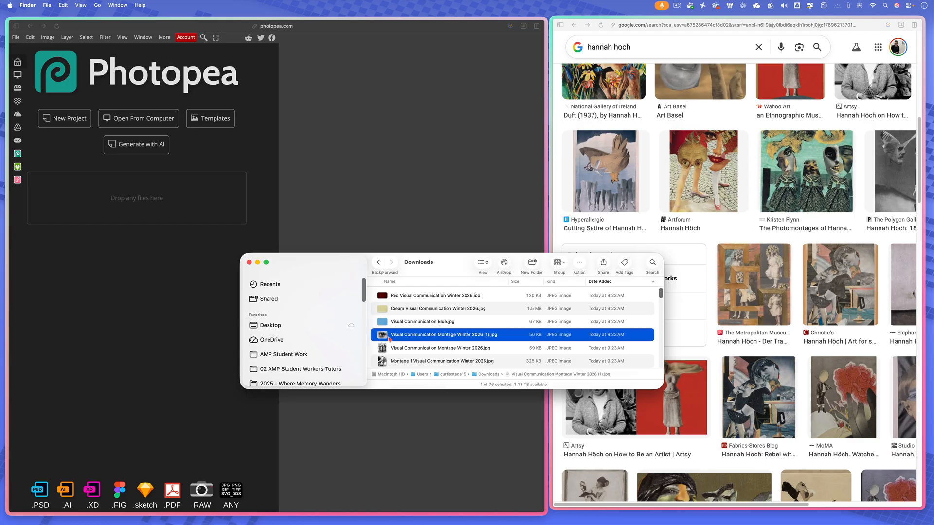
left_click(394, 350)
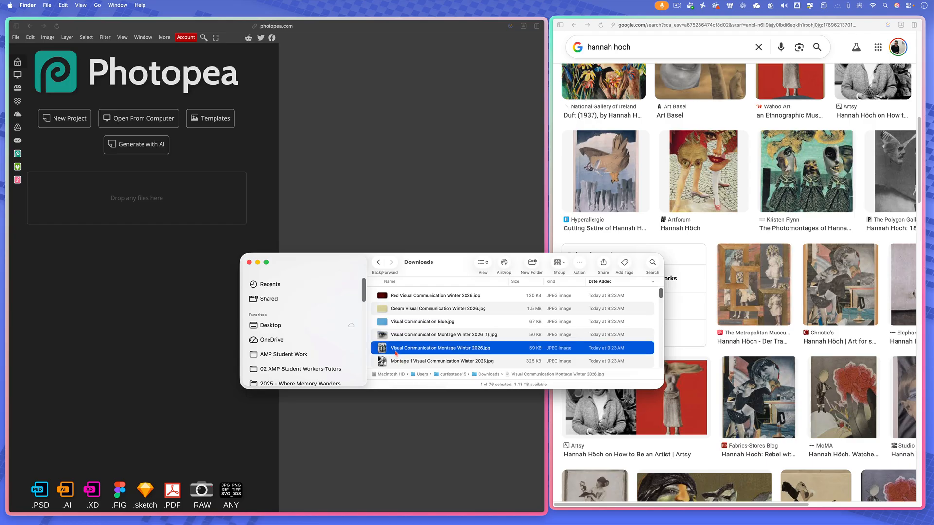
left_click(397, 362)
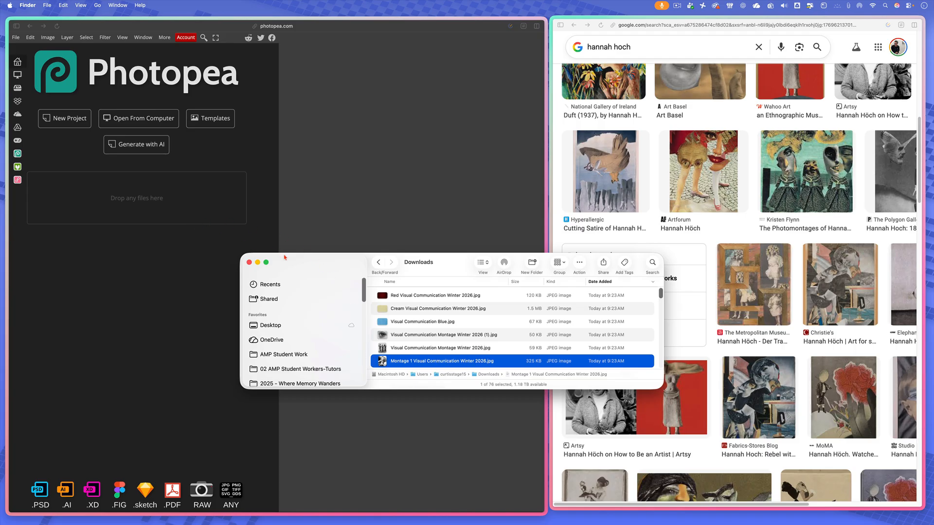
key("super+w")
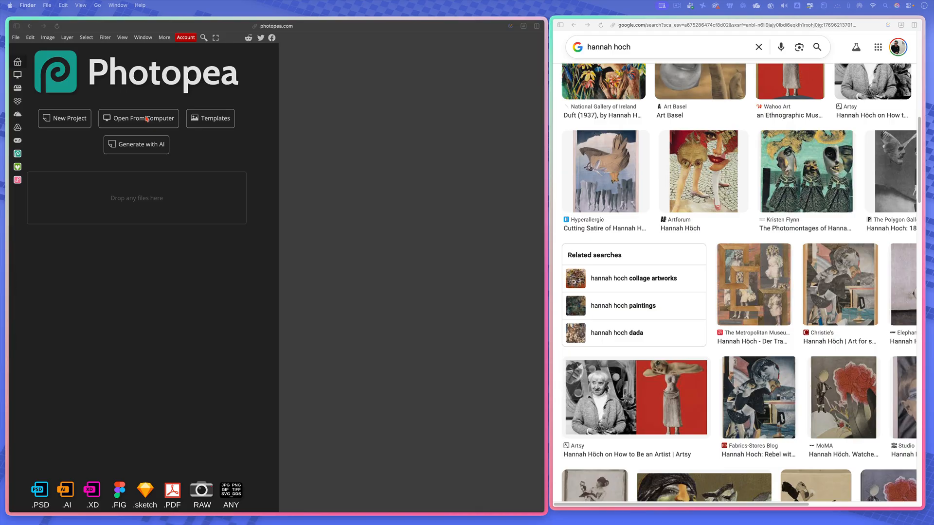
- Create a new Photopea project from the Letter print preset, 8.5 x 11 inches at 300 DPI with a white background
left_click(70, 120)
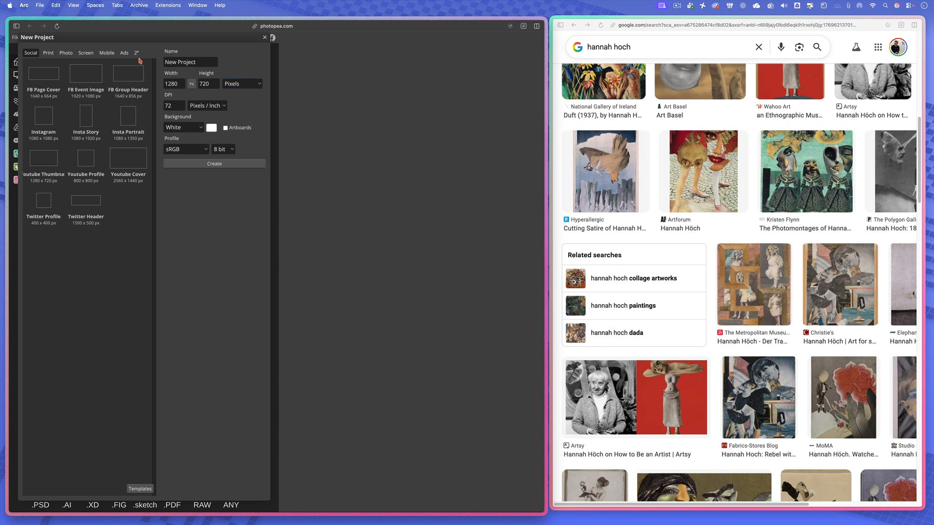
mouse_move(28, 132)
left_click(54, 55)
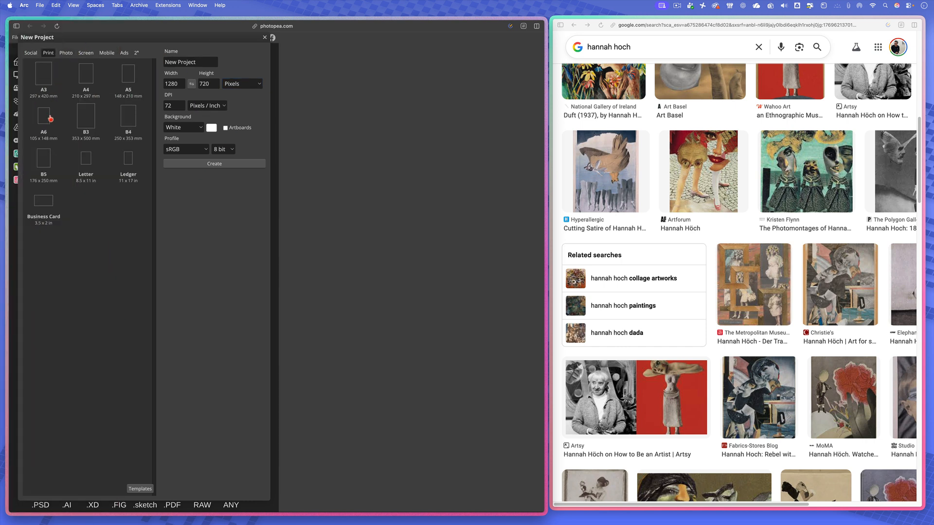
left_click(85, 170)
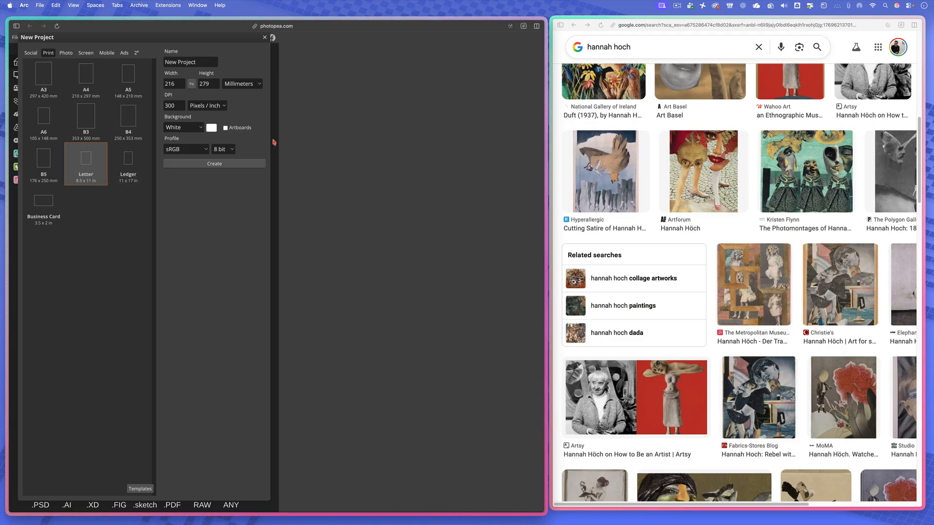
left_click(242, 84)
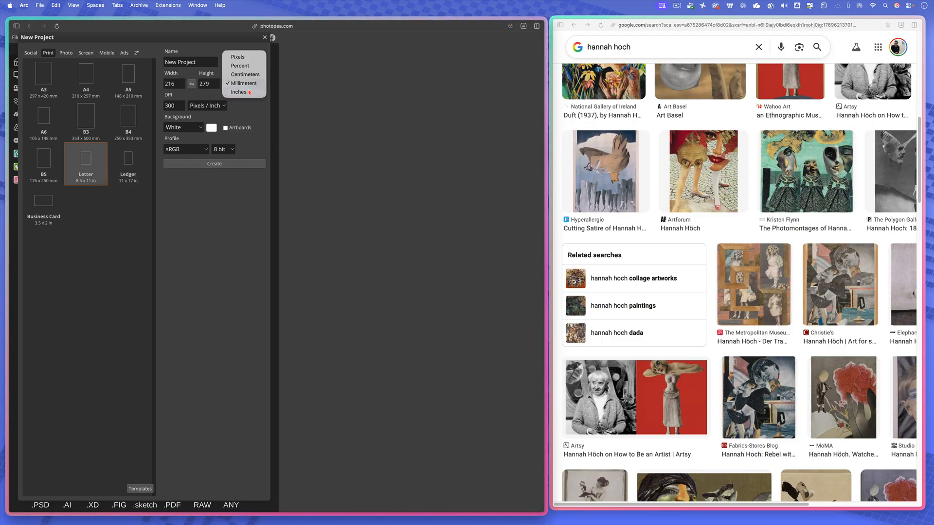
left_click(238, 94)
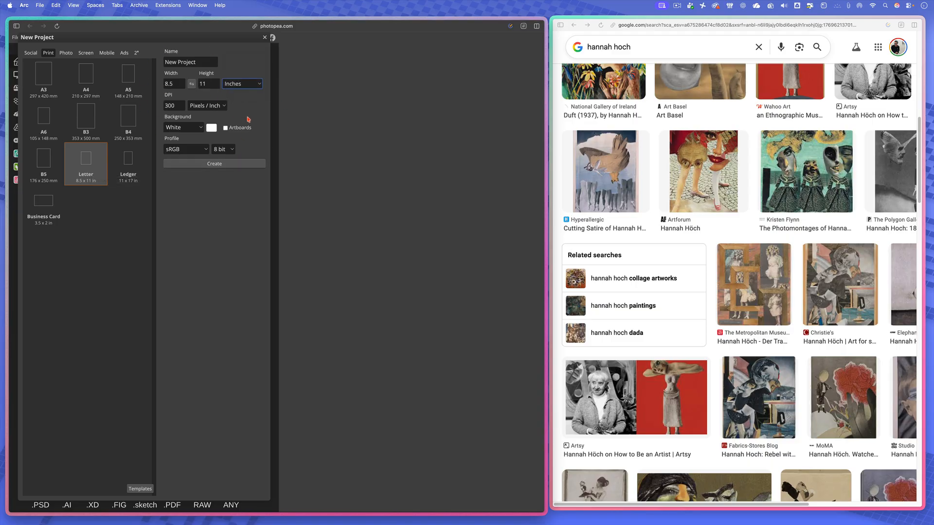
left_click(255, 83)
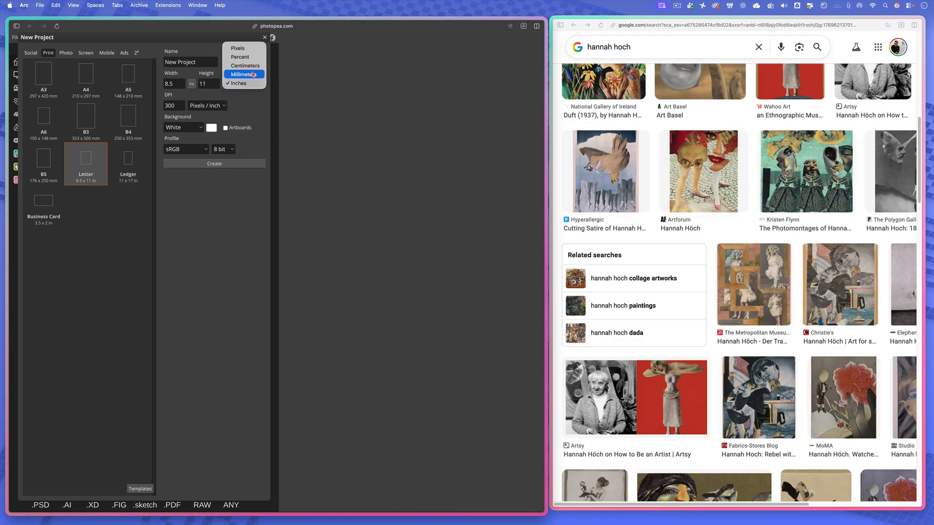
left_click(252, 47)
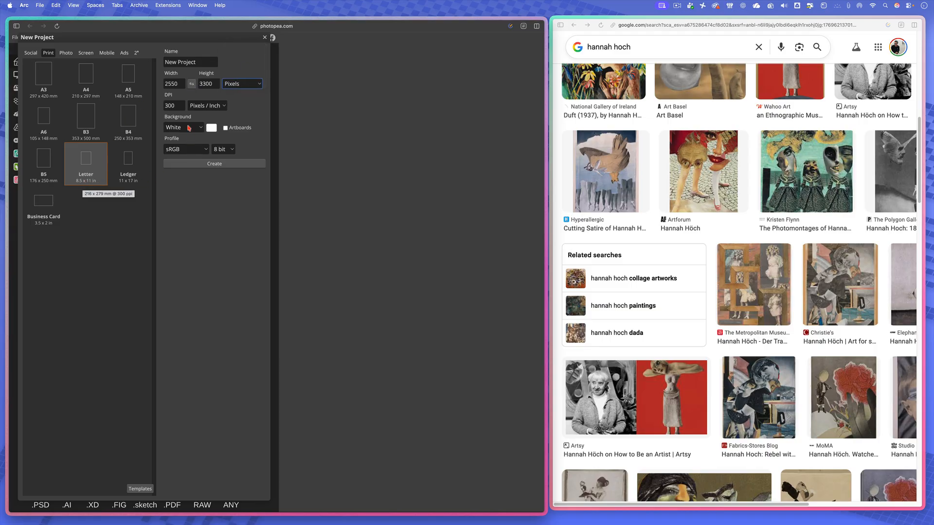
left_click(231, 84)
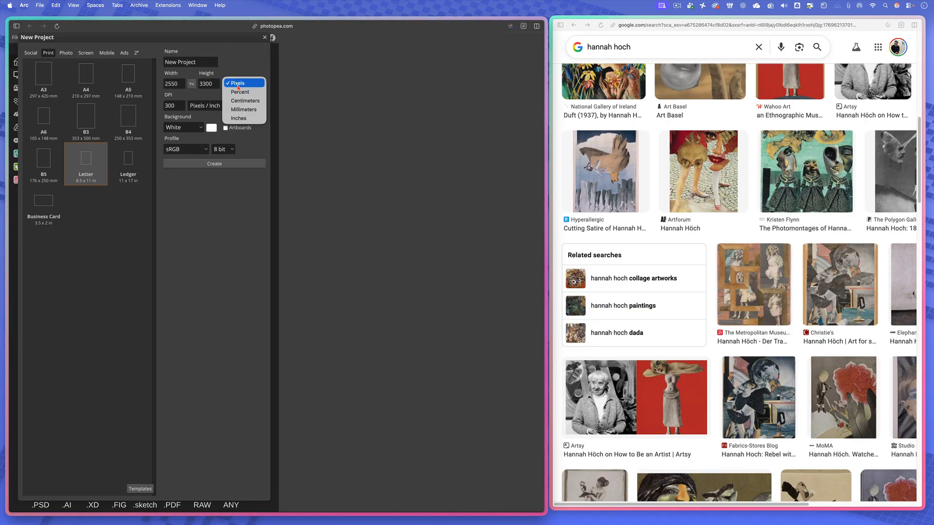
left_click(237, 119)
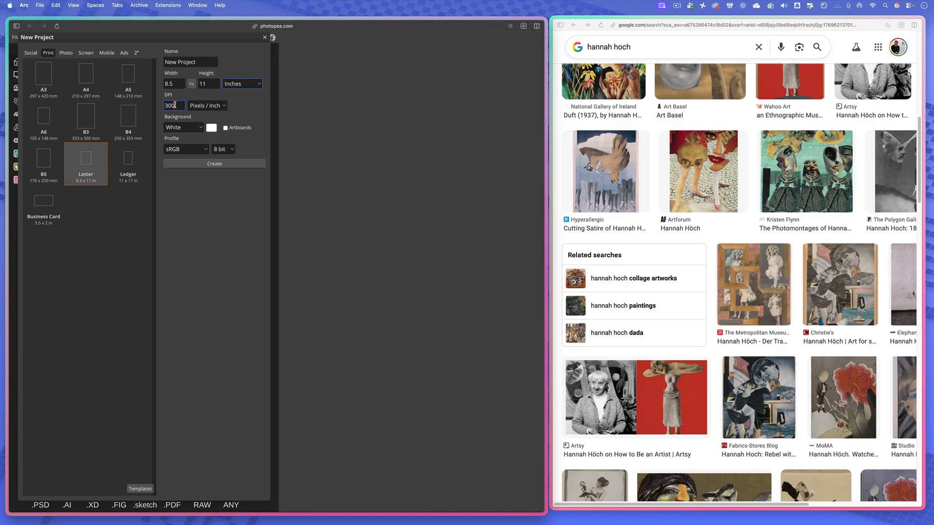
left_click(219, 165)
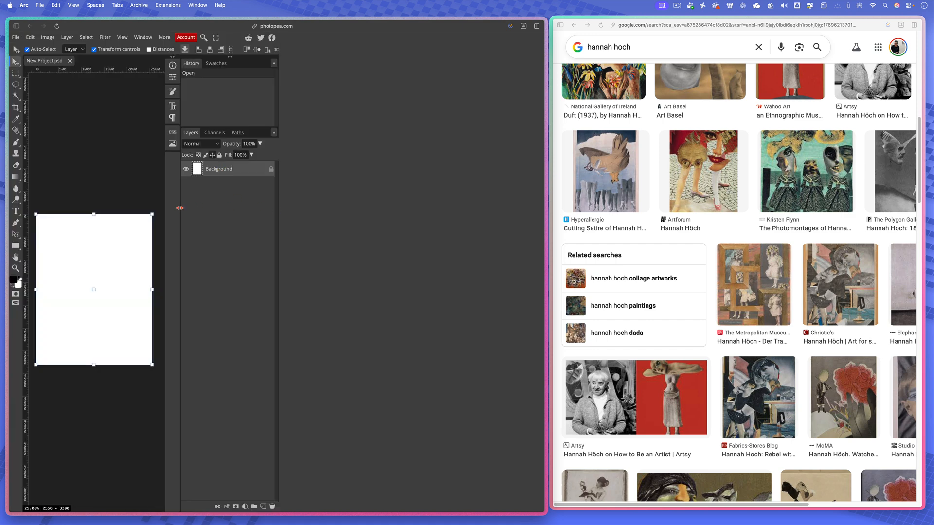
- Narrow the side panel column to give the canvas more room, and enlarge the Photopea window to full screen
mouse_move(178, 211)
left_mouse_down()
mouse_move(252, 213)
mouse_move(195, 213)
left_mouse_up()
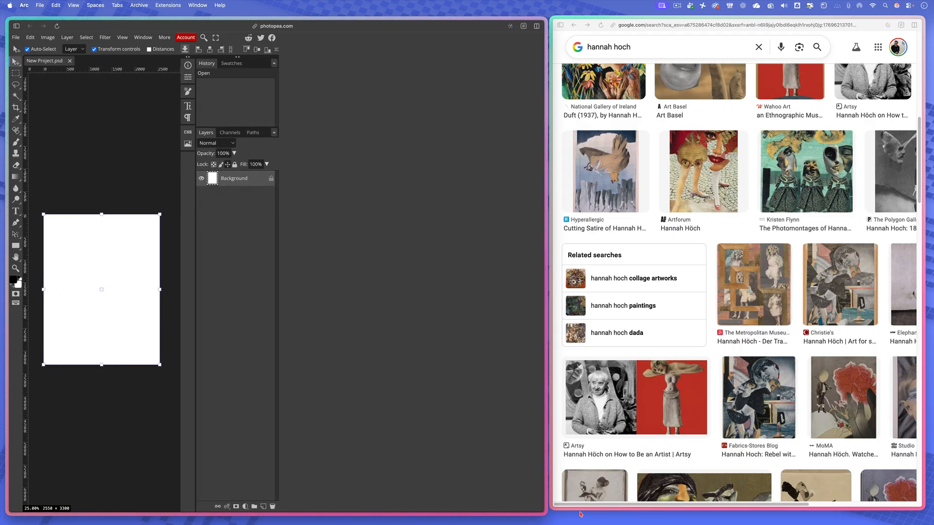
left_click_drag(547, 514, 879, 519)
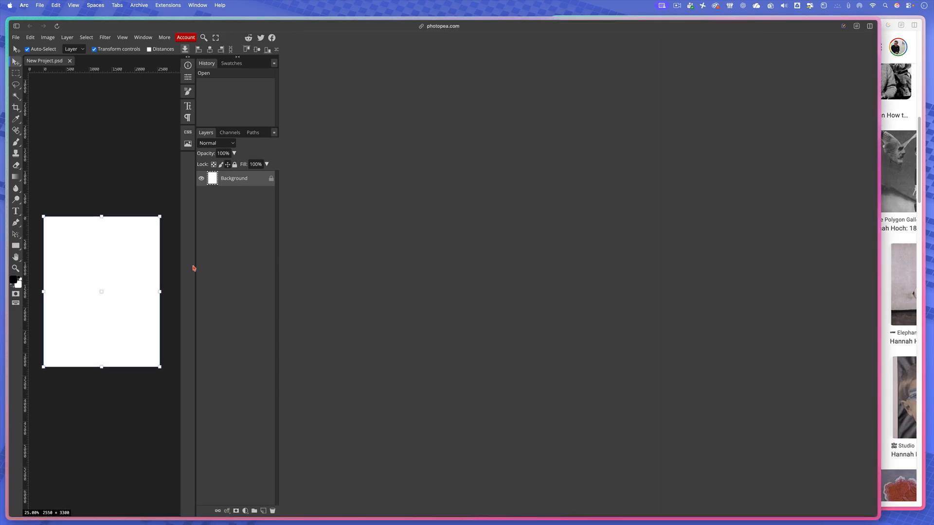
left_click_drag(195, 267, 225, 270)
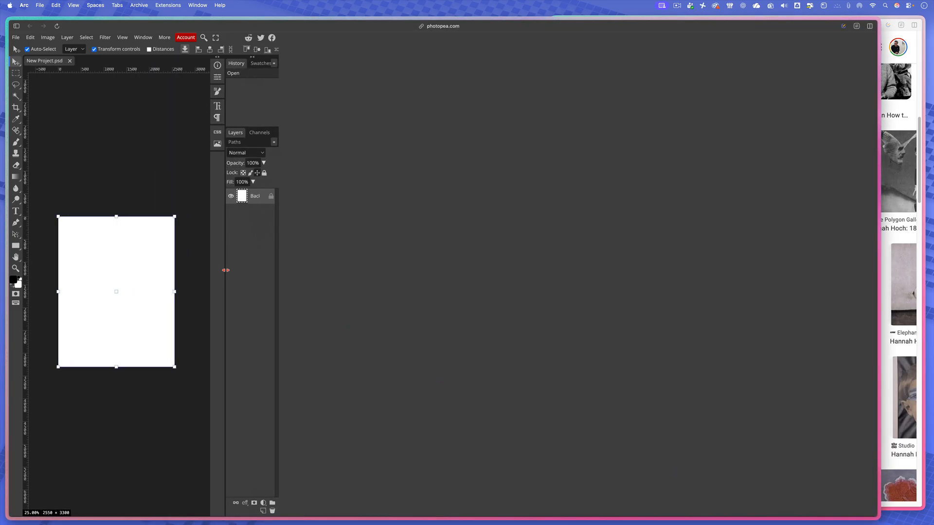
left_click(216, 39)
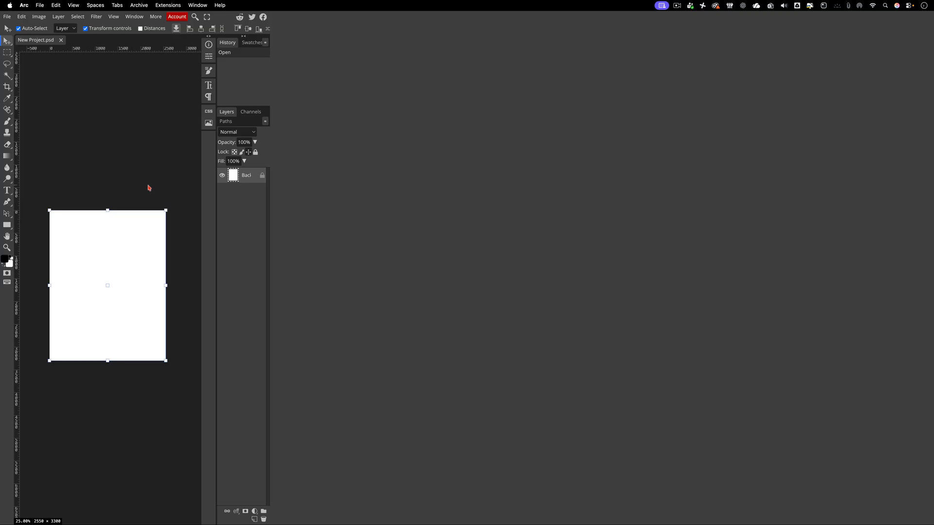
- Widen the History and Layers panel column, then collapse it to icons and expand it again
left_click_drag(214, 184, 142, 187)
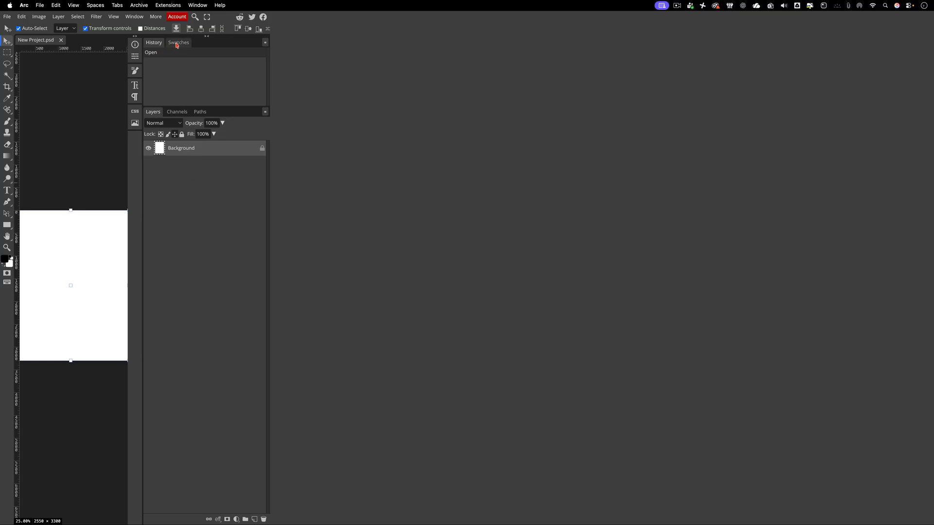
left_click(207, 37)
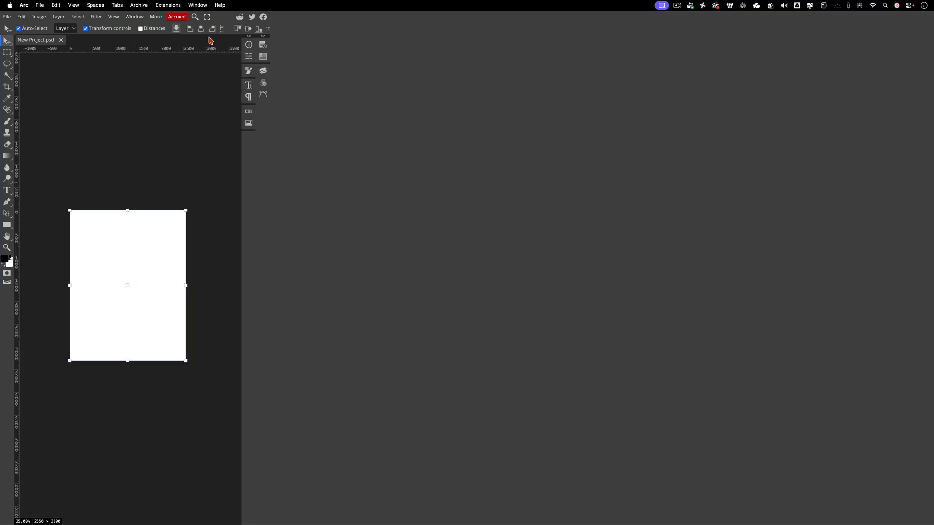
left_click(263, 38)
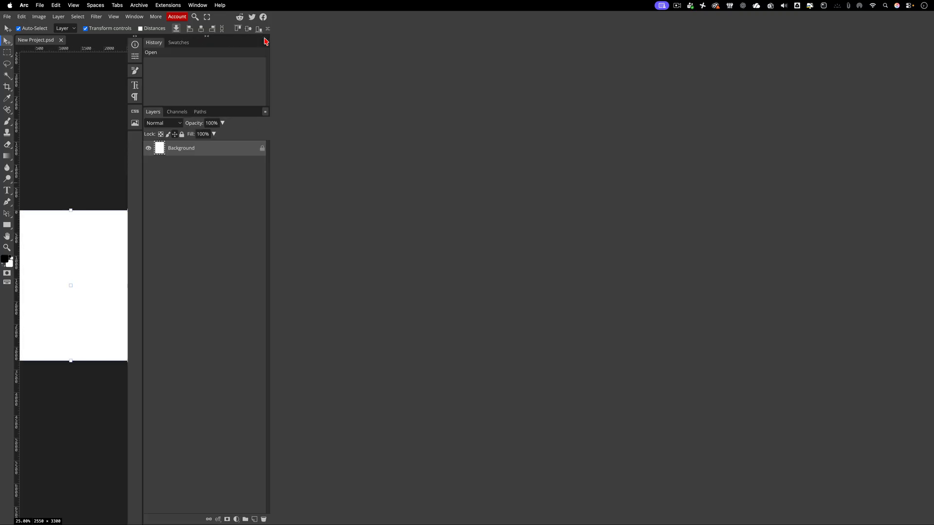
- Collapse the History and Layers column to icons, and open and close the Layers panel
left_click(206, 38)
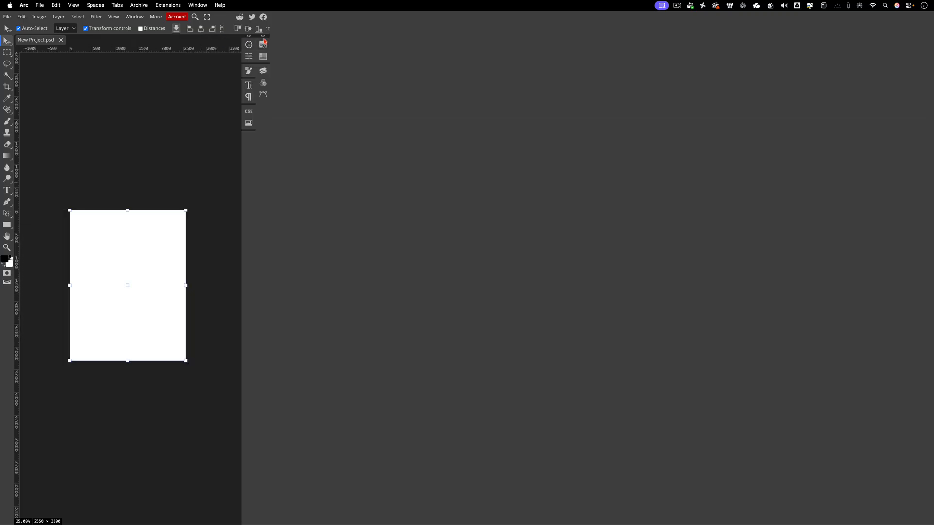
left_click(264, 72)
left_click(264, 72)
left_click(264, 72)
left_click(265, 72)
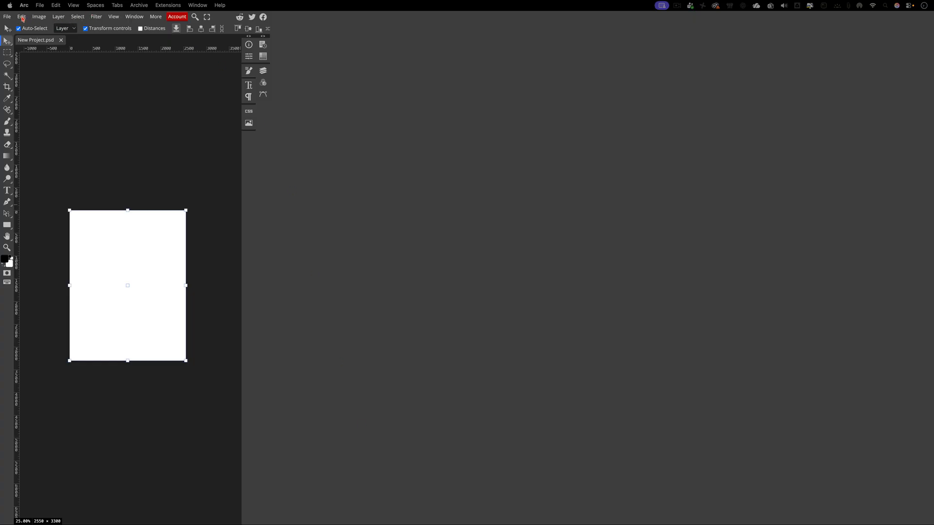
- Place the Cream Visual Communication Winter background image on the page
left_click_drag(467, 523, 127, 270)
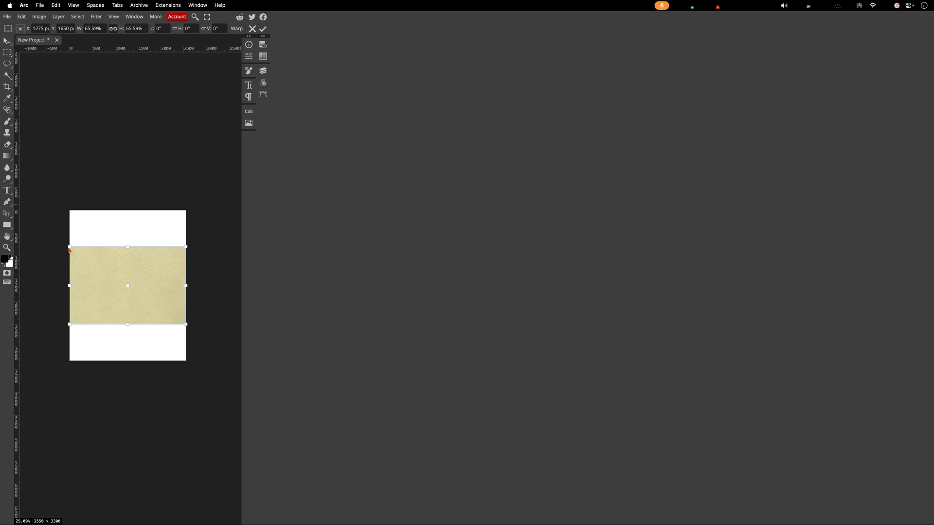
mouse_move(70, 249)
left_mouse_down()
mouse_move(27, 218)
mouse_move(69, 247)
left_mouse_up()
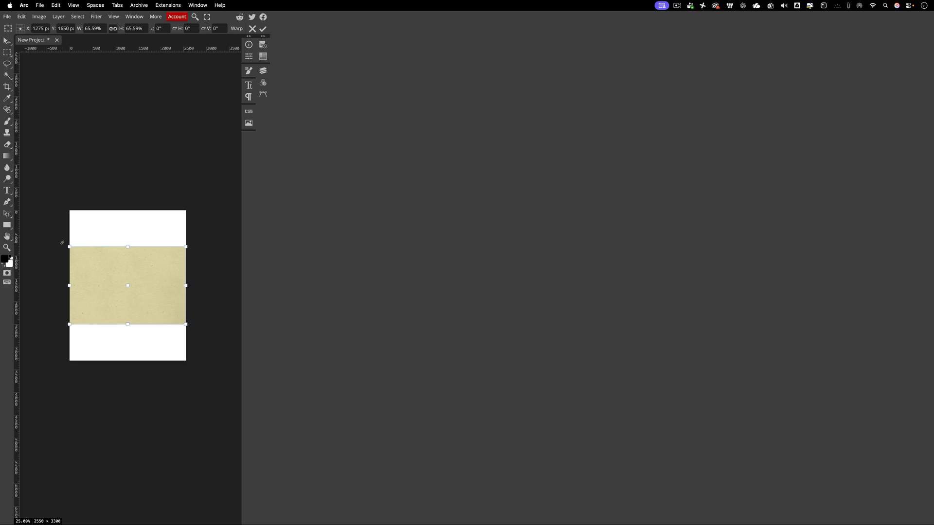
left_click_drag(63, 242, 40, 238)
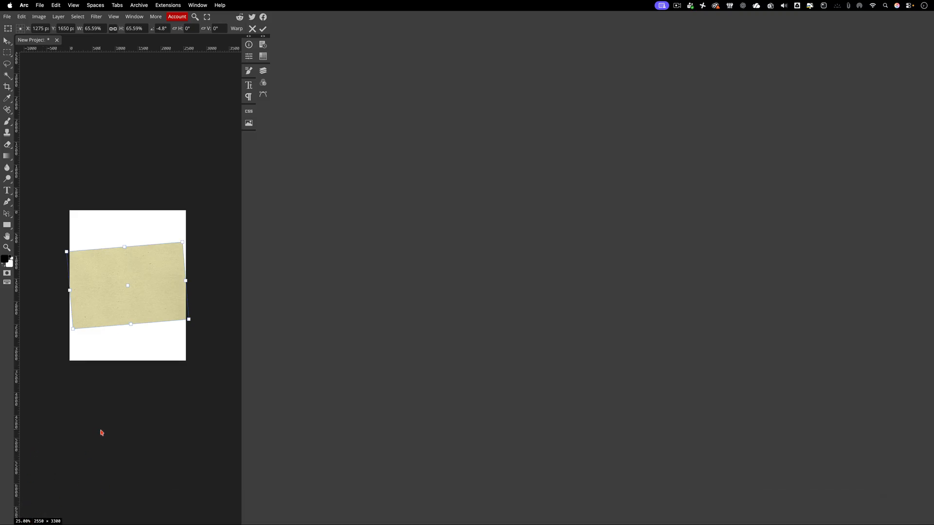
key("super+plus")
key("super+minus")
key("super+minus")
key("super+minus")
key("super+minus")
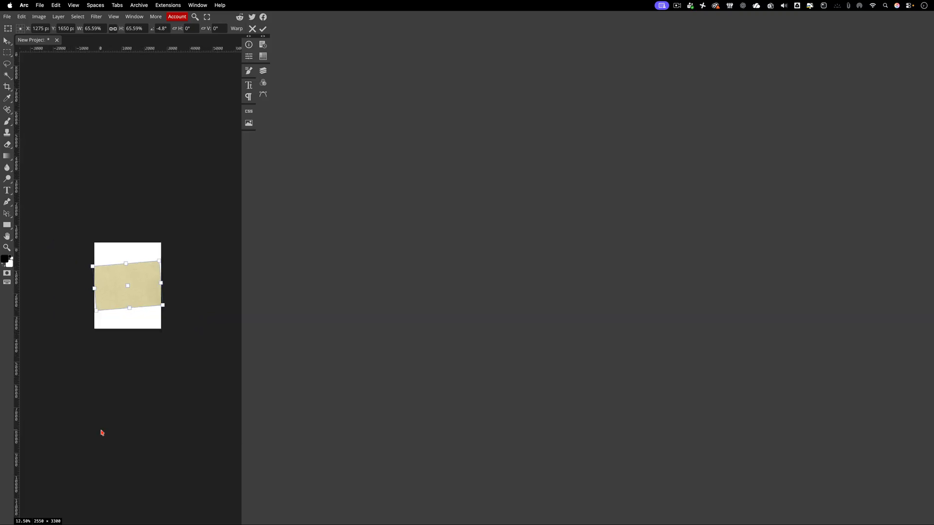
key("super+minus")
key("super+minus")
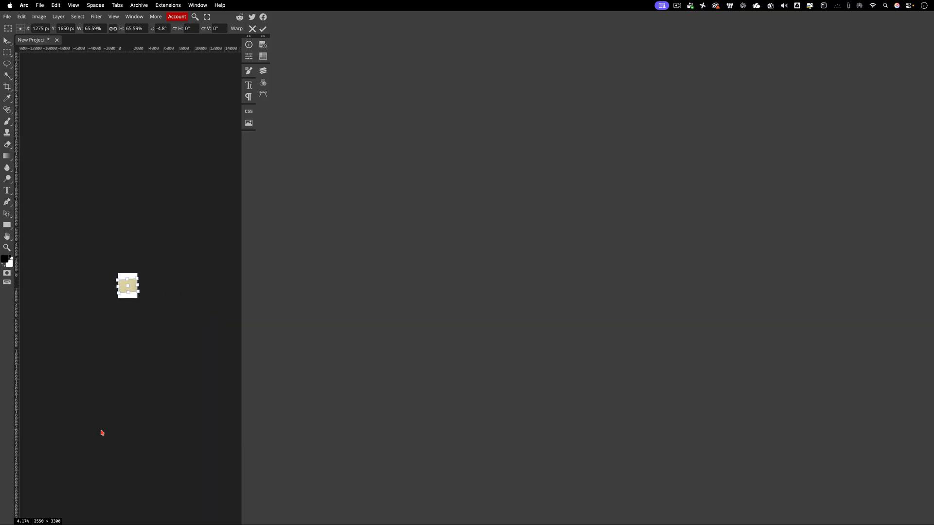
key("super+equal")
key("super+equal")
key("super+equal")
key("super+equal")
key("super+equal")
key("super+equal")
key("super+equal")
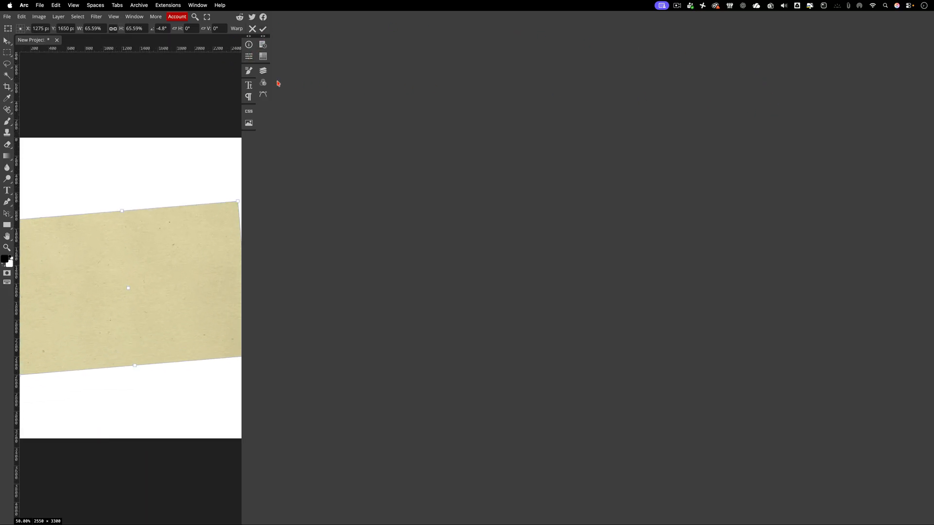
- Exit full screen and narrow the Photopea window so the Hannah Höch image results show beside it
left_click(96, 28)
key("Escape")
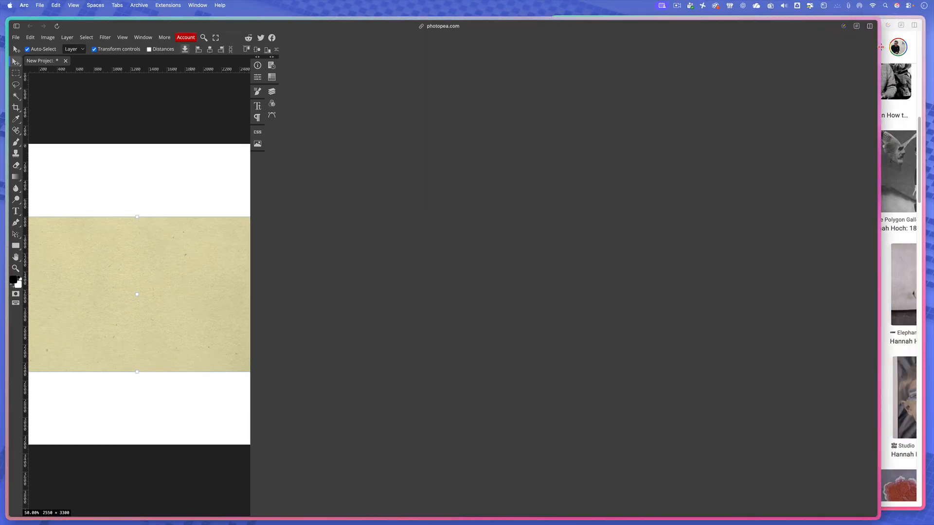
left_click_drag(880, 41, 705, 98)
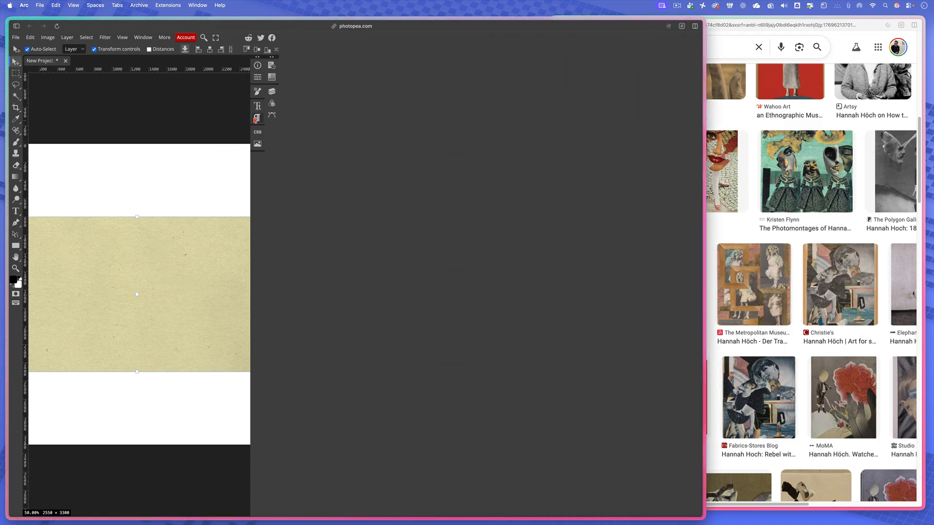
key("super+minus")
key("super+minus")
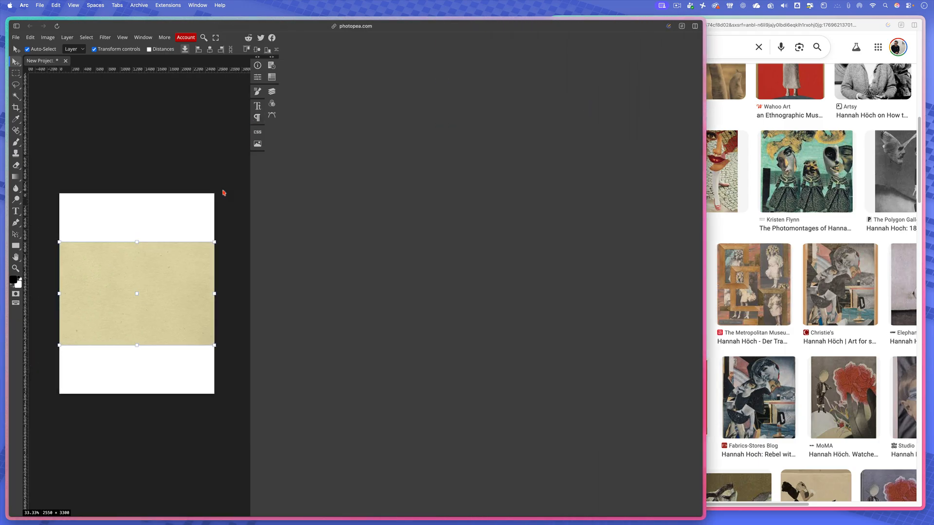
key("super+minus")
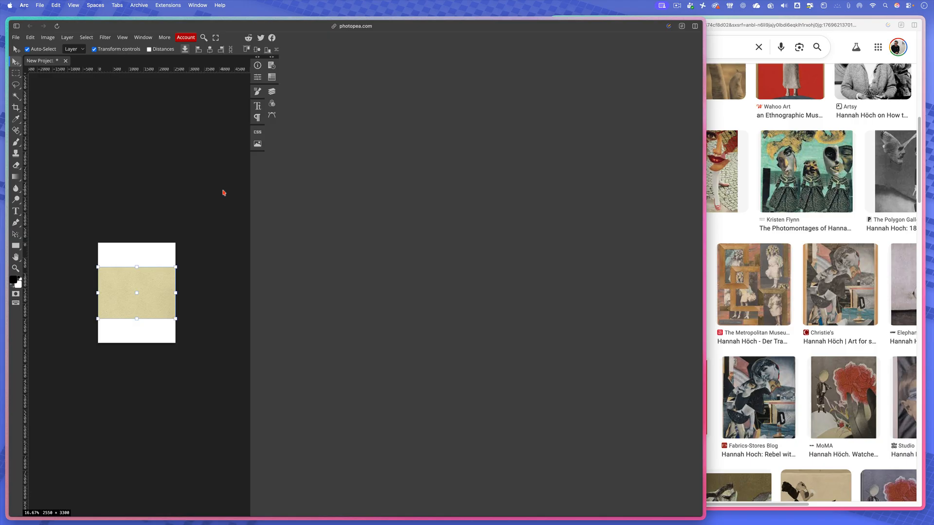
key("super+minus")
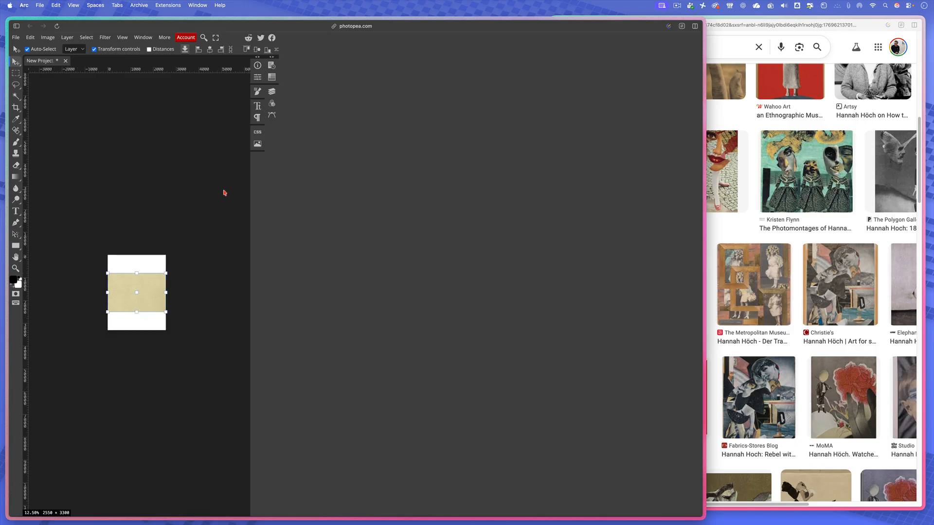
key("super+equal")
key("super+equal")
key("super+equal")
key("super+equal")
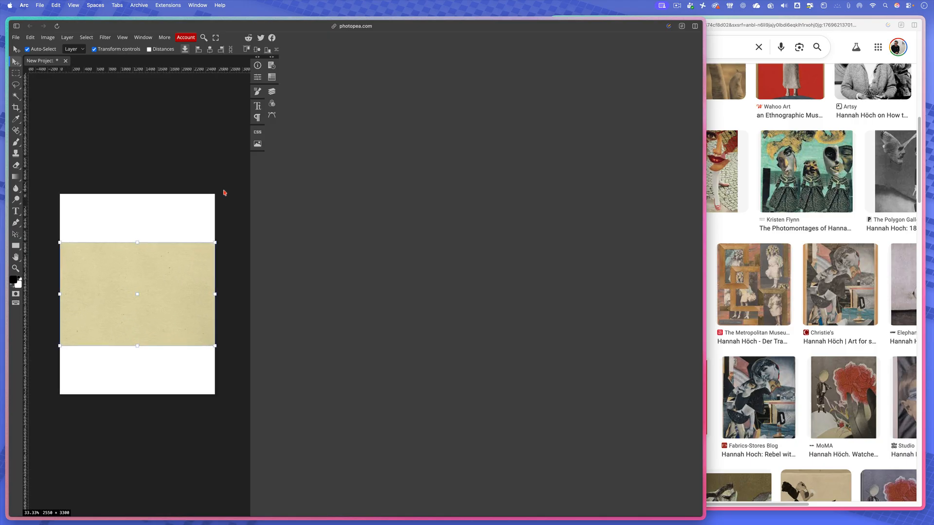
key("super+minus")
key("super+minus")
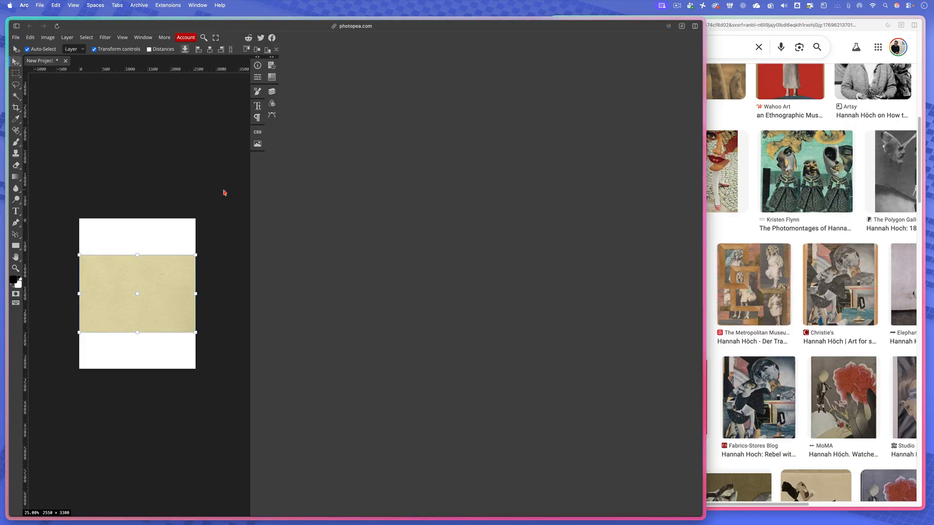
key("super+minus")
key("super+minus")
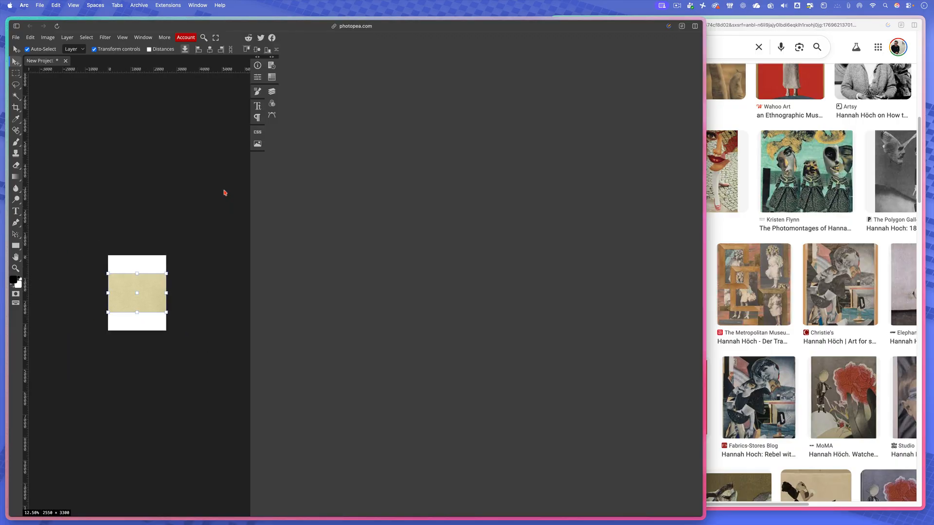
key("super+equal")
key("super+equal")
key("super+equal")
key("super+equal")
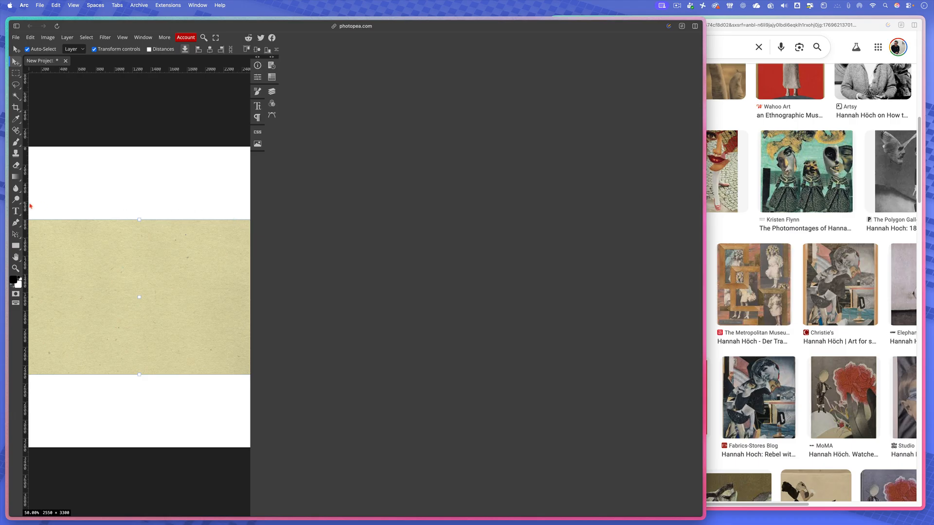
- Rotate the cream background about -89.7° to portrait orientation and enlarge it to about 98% with Free Transform
key("super+t")
left_click_drag(73, 211, 113, 320)
left_click_drag(217, 189, 248, 118)
left_click_drag(57, 409, 23, 463)
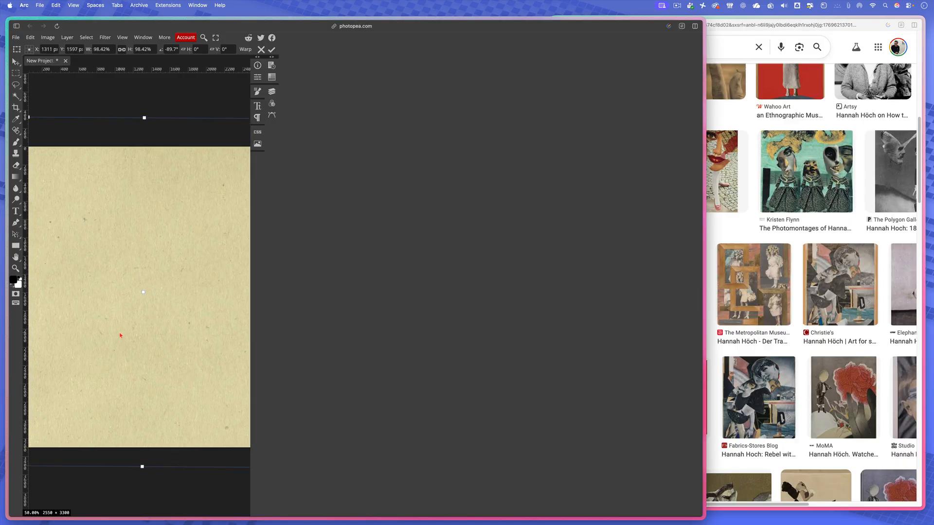
- Enlarge the cream background to about 102%, move it to cover the whole page, and apply the transform
key("super+minus")
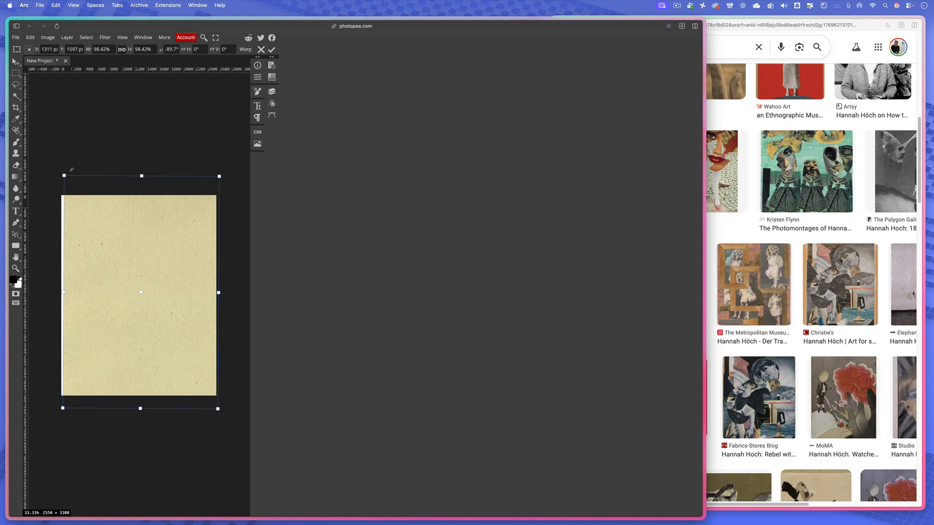
left_click_drag(64, 175, 48, 171)
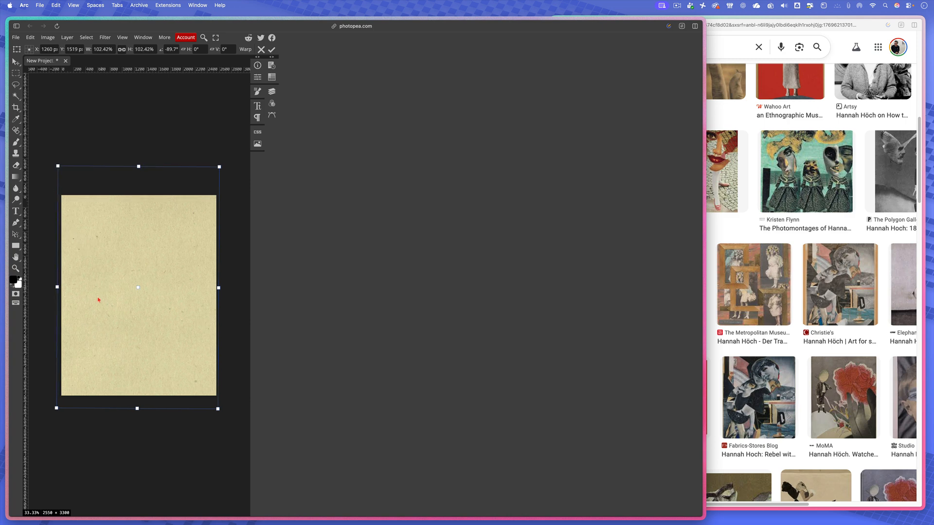
left_click_drag(124, 295, 102, 302)
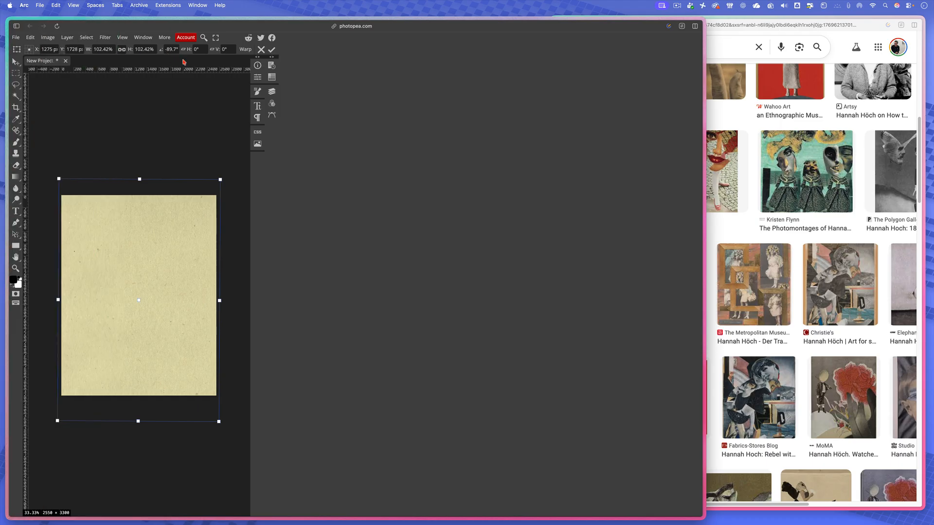
left_click(16, 62)
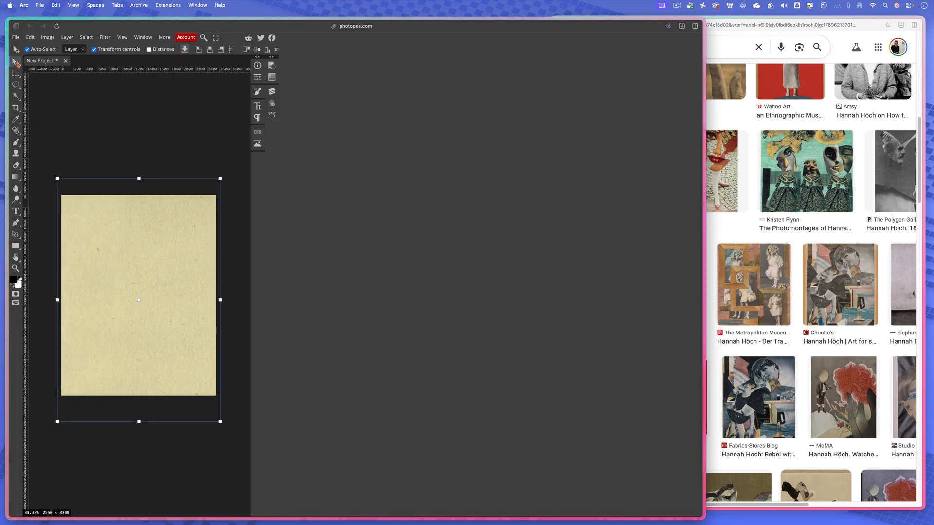
mouse_move(145, 255)
left_mouse_down()
mouse_move(117, 229)
mouse_move(143, 253)
left_mouse_up()
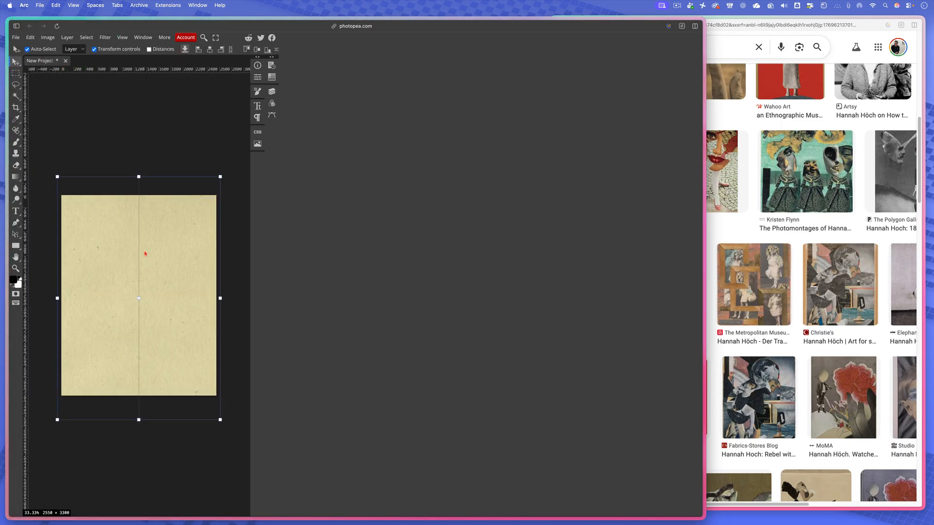
- Examine the layer stack, selecting the Background layer and then clearing the selection, and close the panel
left_click(272, 91)
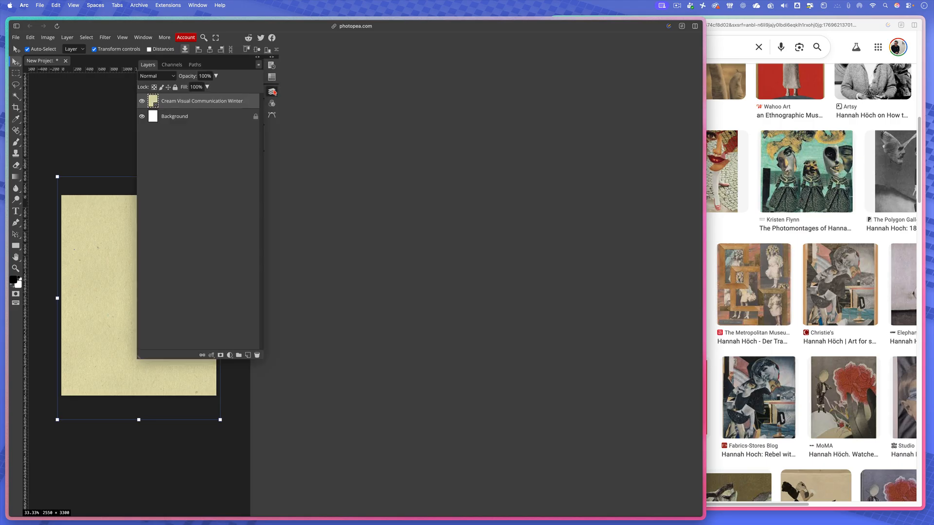
left_click(173, 115)
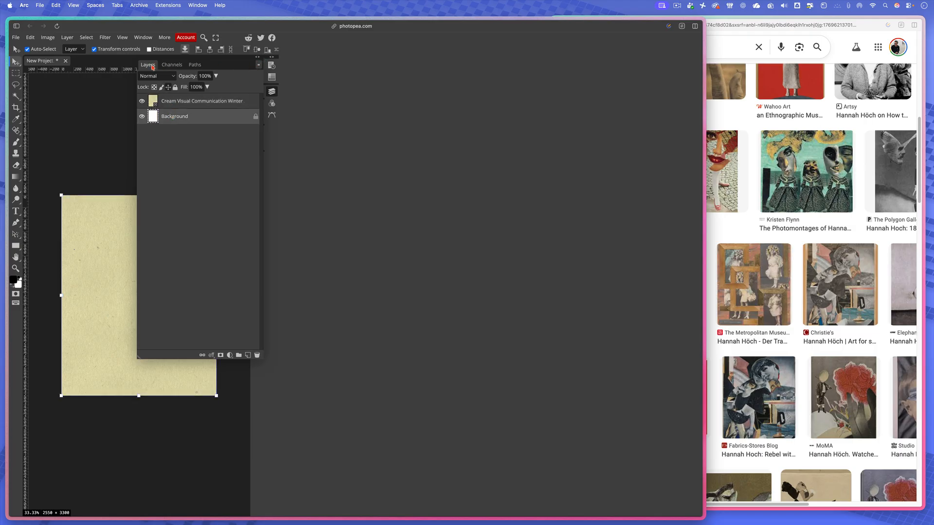
left_click(128, 95)
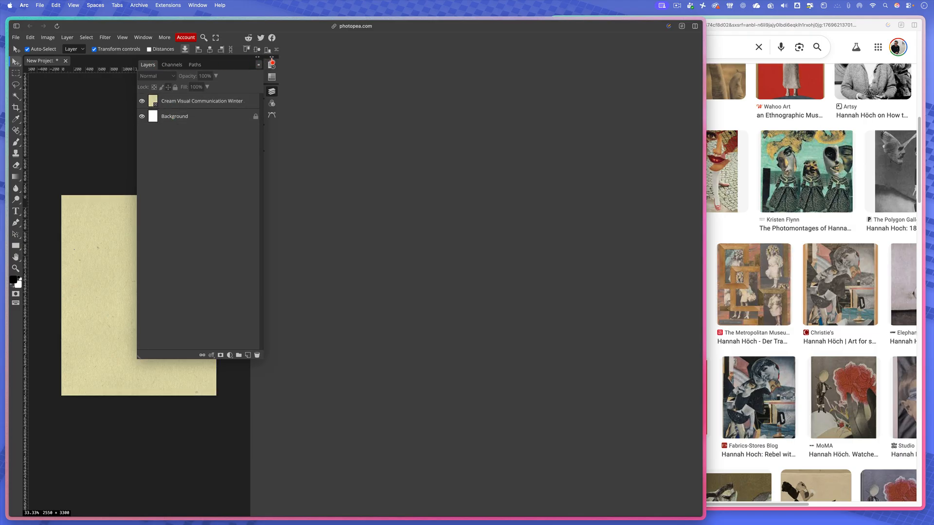
left_click(272, 62)
left_click(272, 62)
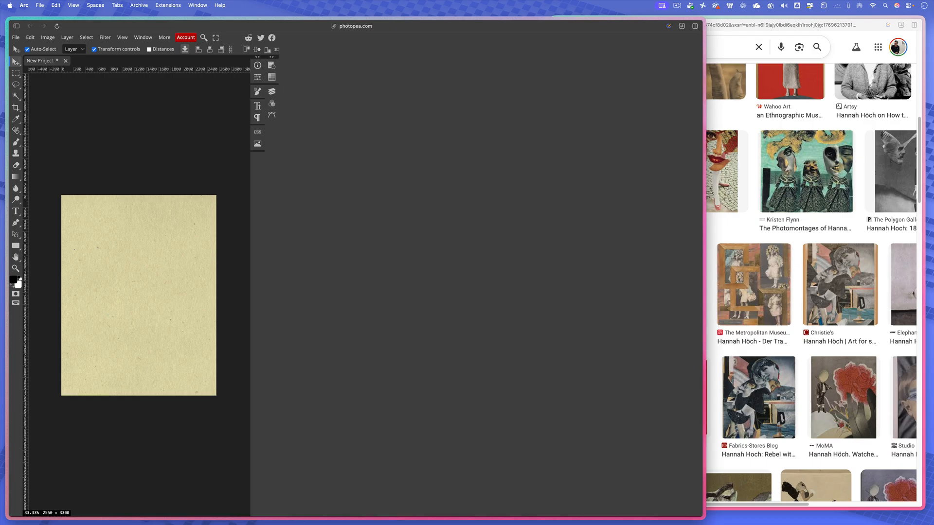
- Place the Visual Communication Blue image and move its layer above the cream background layer
left_click_drag(293, 388, 148, 334)
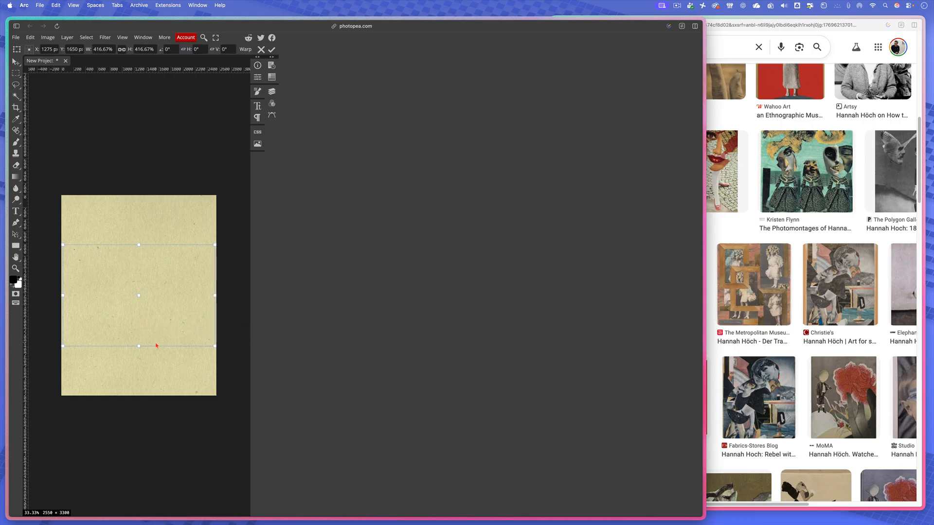
left_click(273, 92)
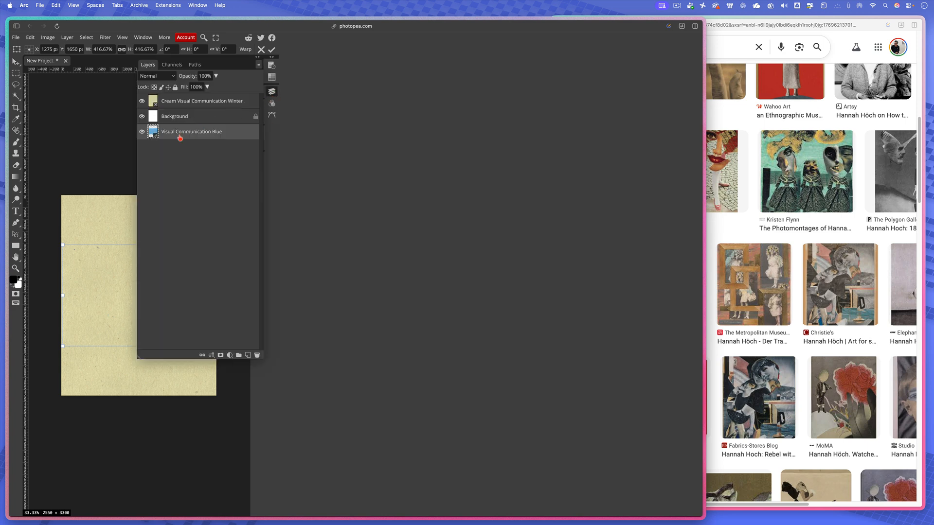
left_click_drag(180, 139, 184, 97)
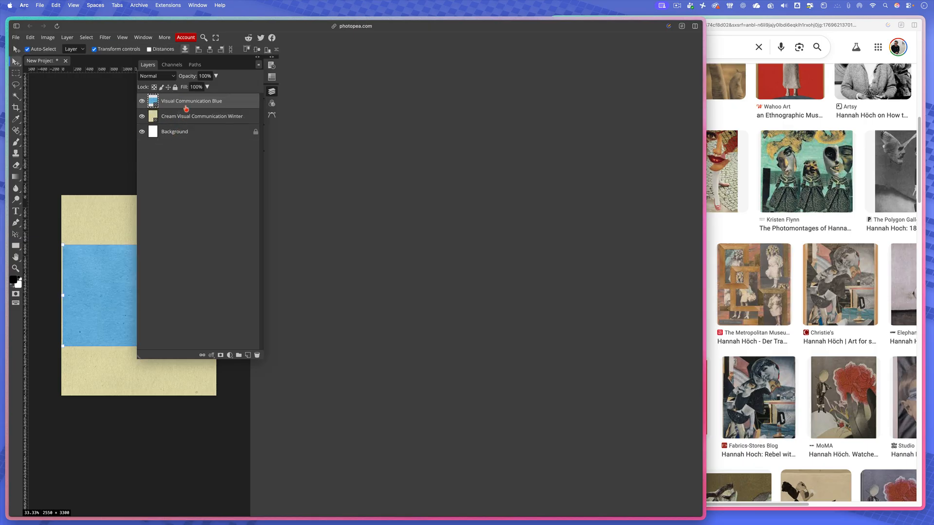
left_click(96, 160)
left_click(272, 91)
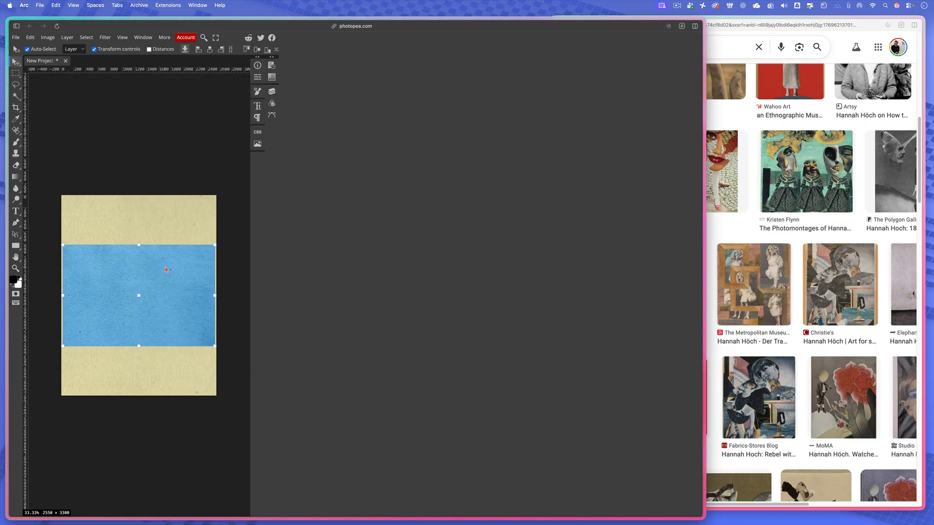
- Move the blue image to the page's lower-left corner, partly off the page, and scale it to about 390%
left_click_drag(159, 272, 125, 343)
mouse_move(180, 315)
left_mouse_down()
mouse_move(165, 331)
mouse_move(174, 324)
left_mouse_up()
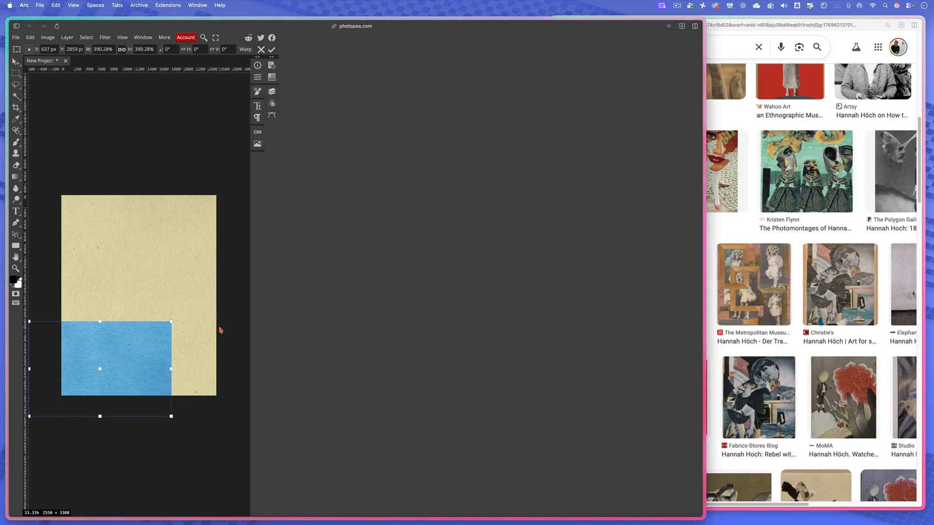
- Switch to the Google Images results for Hannah Höch and open the preview of The Singer, 1926
left_click(762, 277)
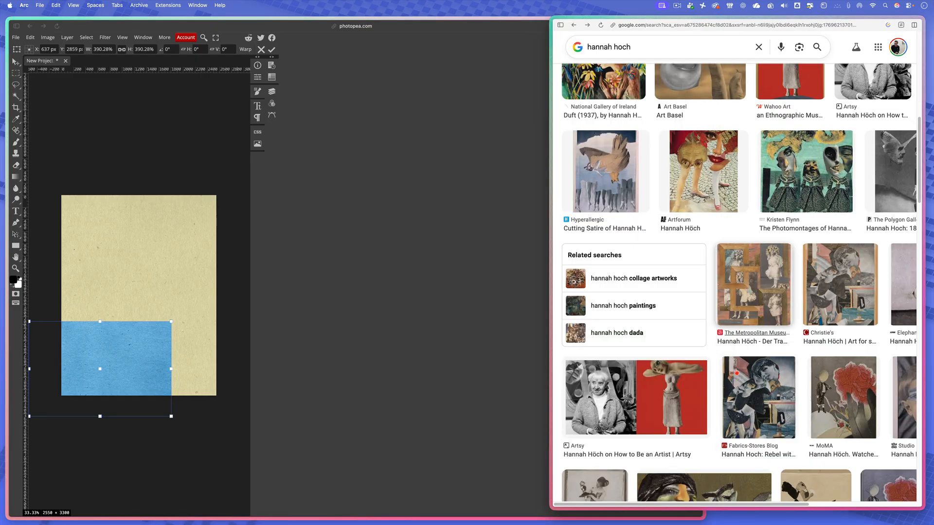
scroll(837, 285, "down", 3)
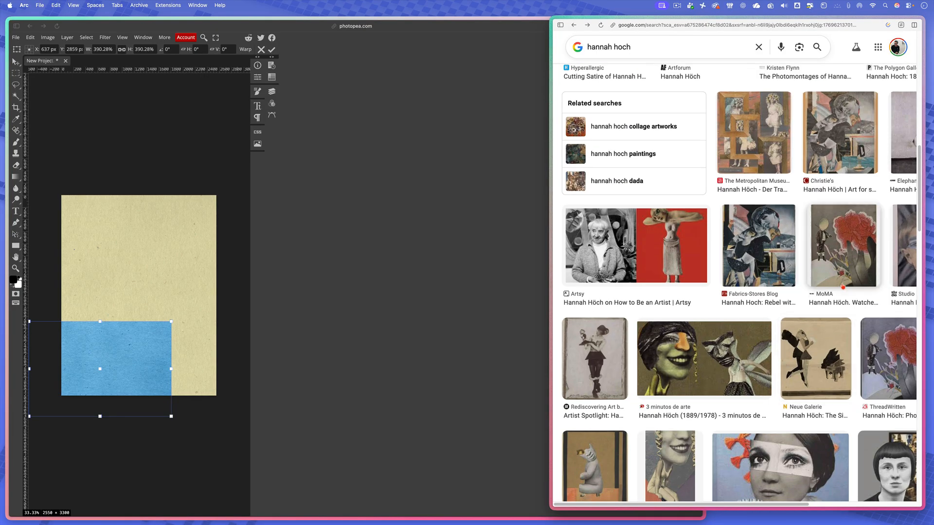
left_click(820, 330)
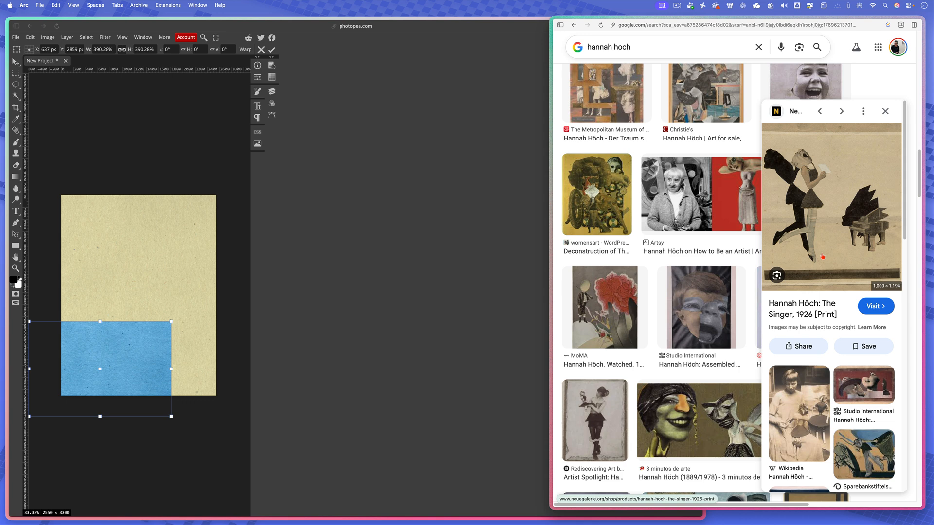
- Browse the related Hannah Höch images, opening the previews of Lustige Person and the a-n The Artists collage
scroll(839, 292, "down", 3)
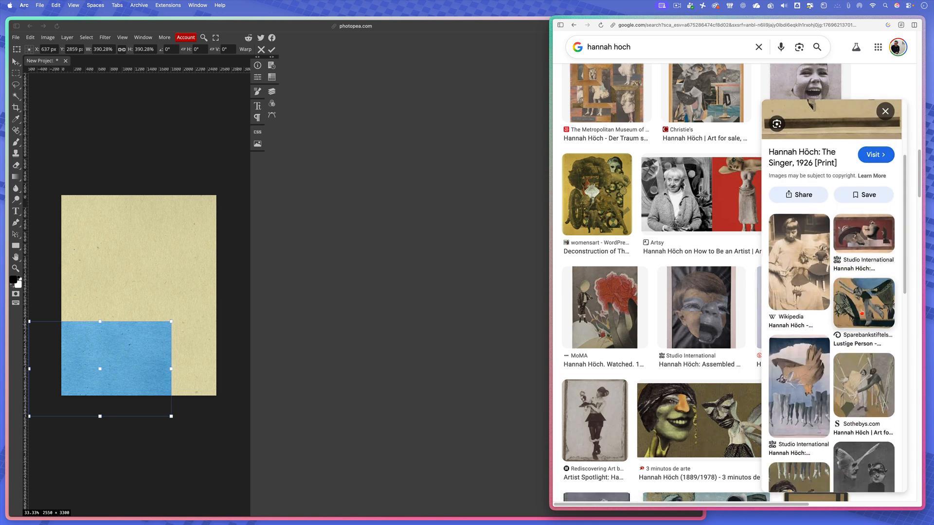
left_click(861, 308)
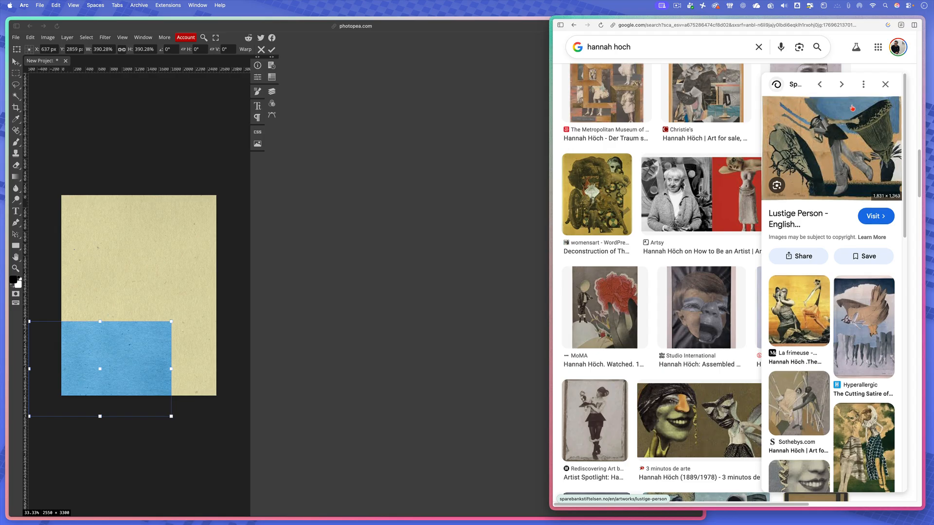
scroll(820, 360, "down", 5)
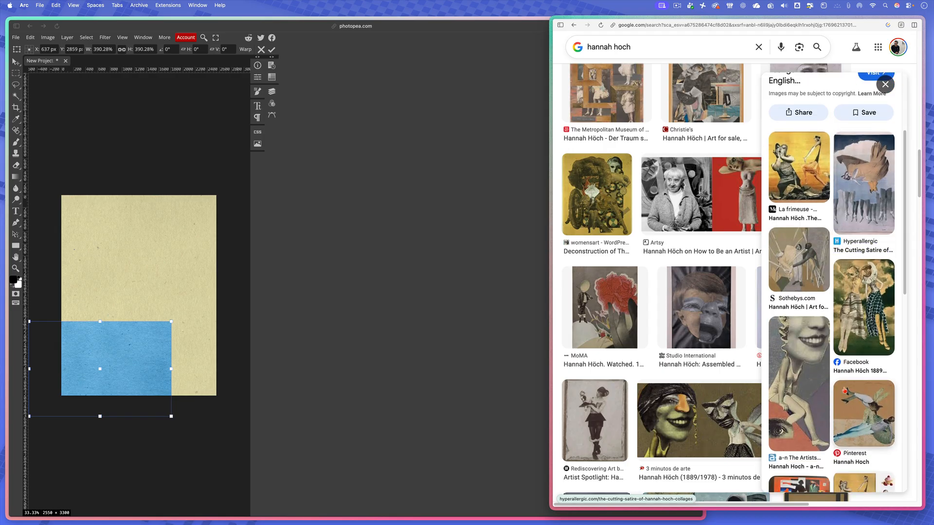
left_click(820, 360)
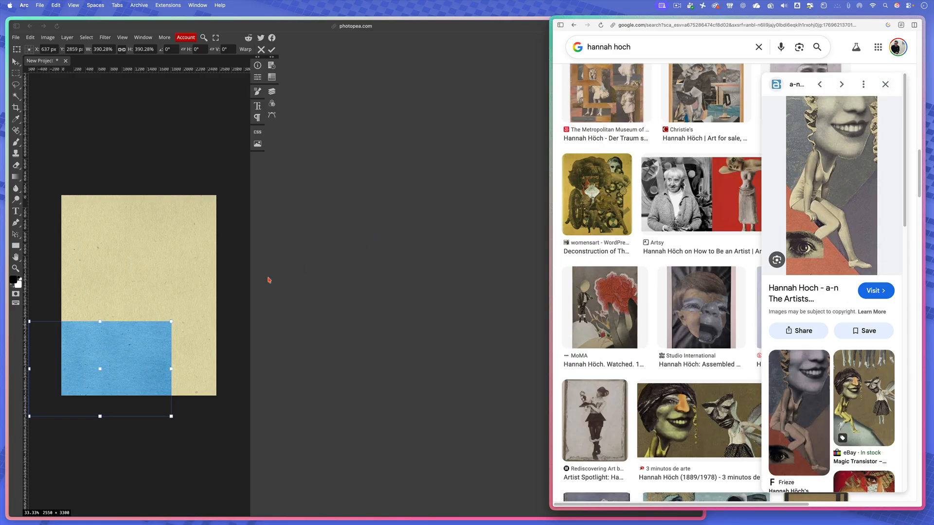
- Switch back to Photopea, scale the blue image in the page's lower-left corner to about 372%, and clear the layer selection
left_click(128, 357)
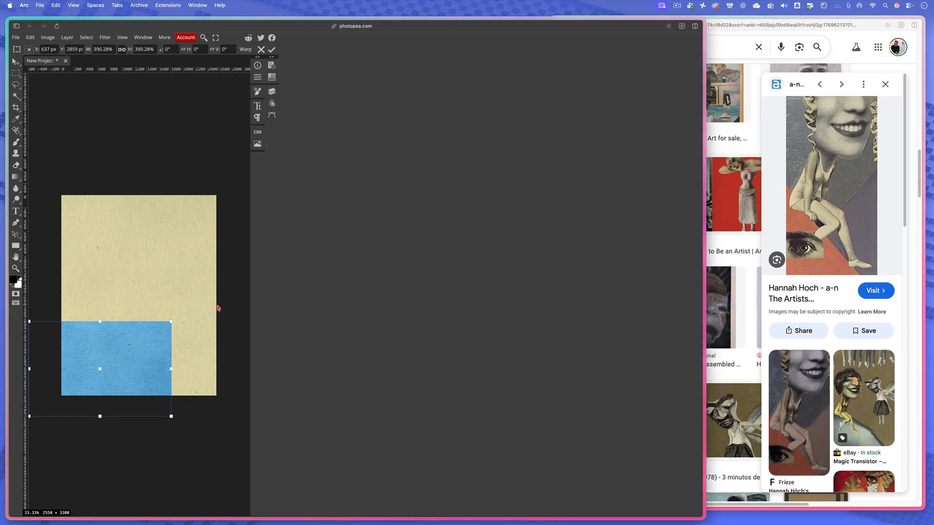
mouse_move(171, 322)
left_mouse_down()
mouse_move(133, 344)
mouse_move(205, 297)
mouse_move(123, 342)
mouse_move(189, 310)
mouse_move(144, 339)
mouse_move(236, 280)
mouse_move(163, 323)
mouse_move(197, 291)
mouse_move(141, 330)
mouse_move(186, 305)
mouse_move(161, 317)
left_mouse_up()
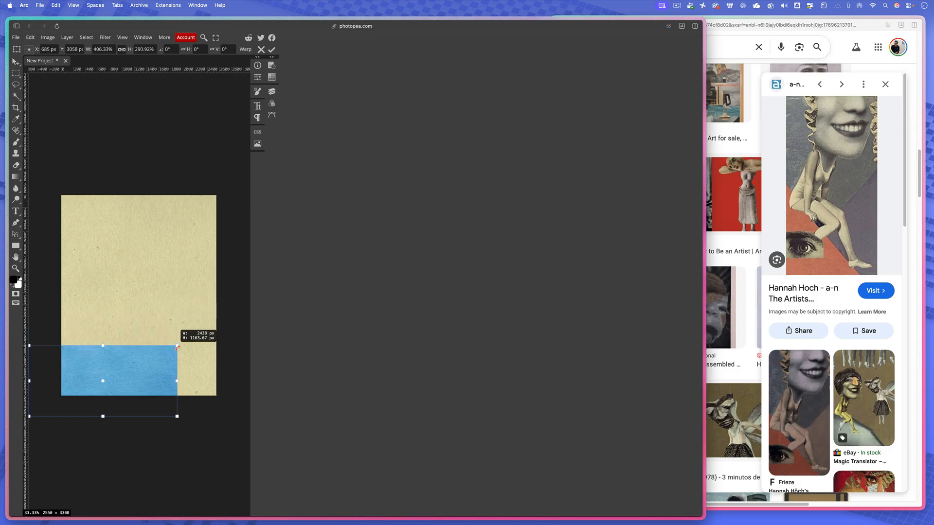
left_click_drag(175, 299, 165, 326)
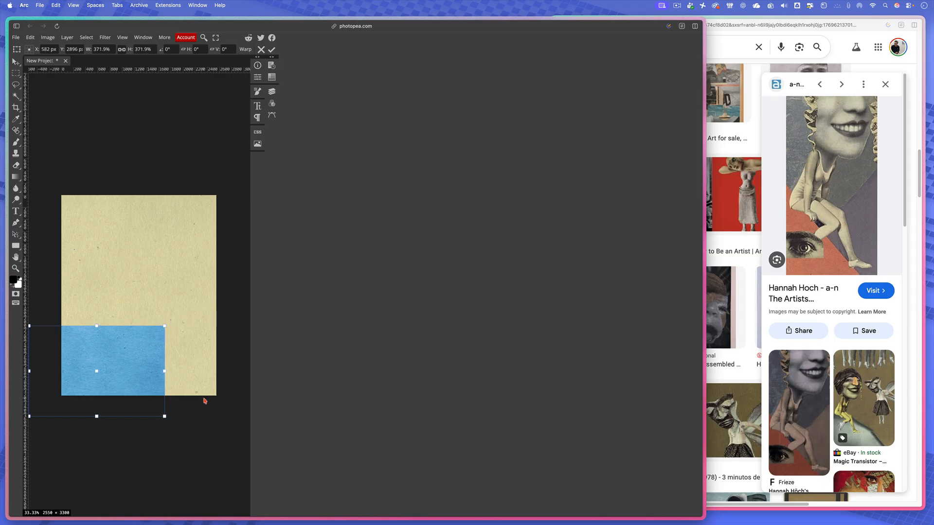
left_click(272, 49)
left_click(151, 218)
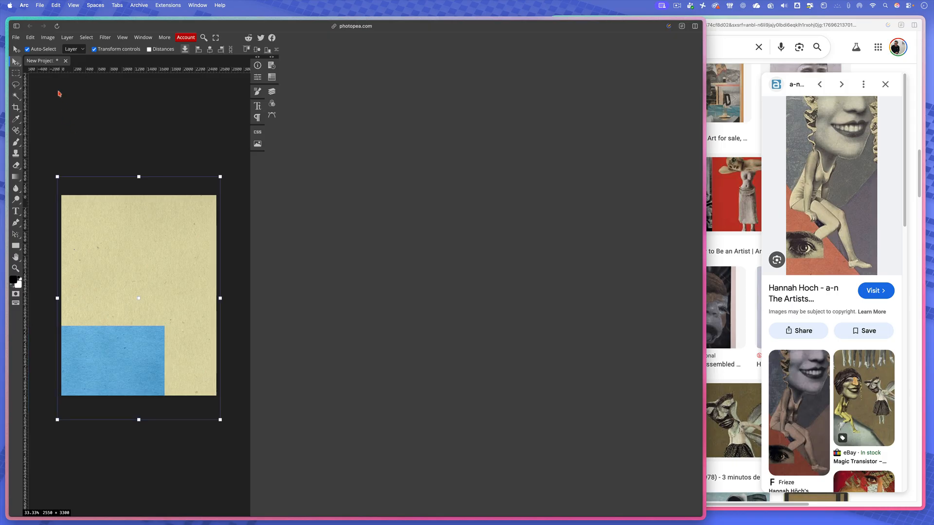
left_click(124, 126)
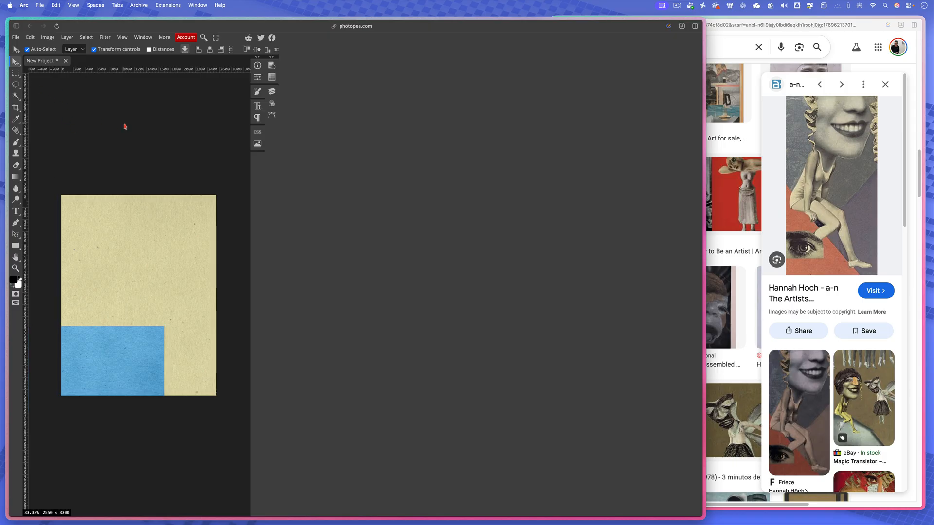
- Place the Red Visual Communication Winter 2026 image and move its layer to the top of the stack
left_click(271, 91)
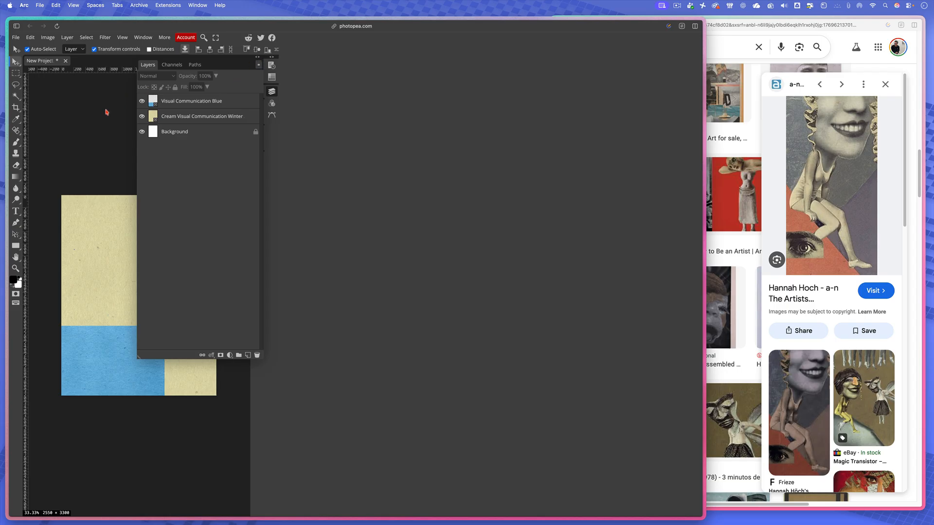
left_click(271, 91)
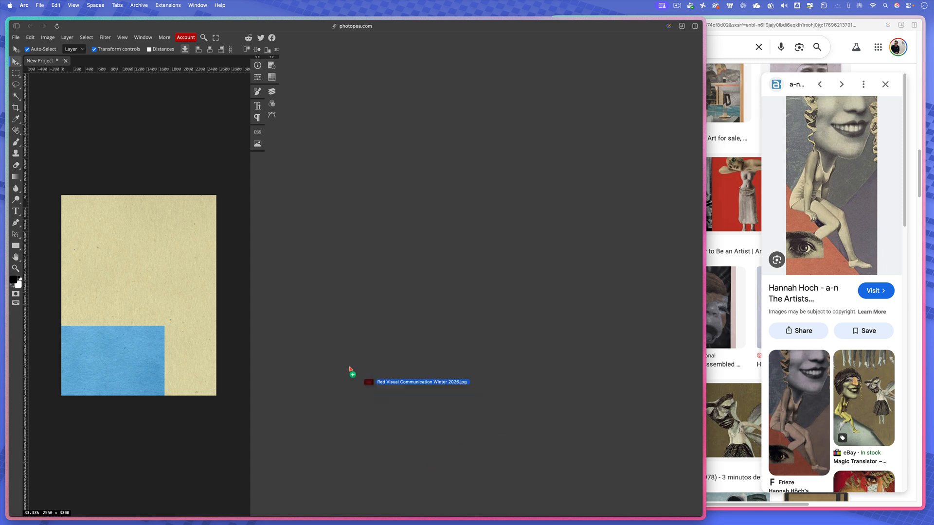
left_click_drag(350, 371, 161, 263)
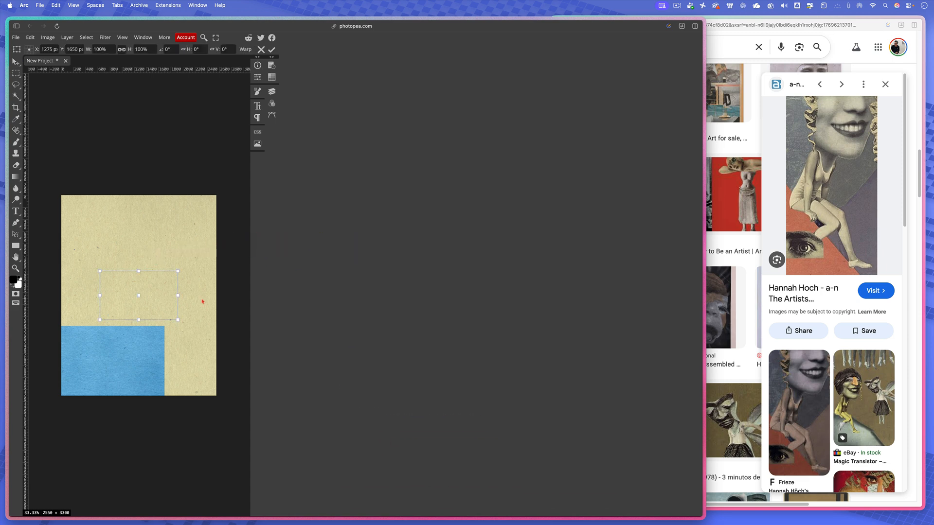
left_click(271, 91)
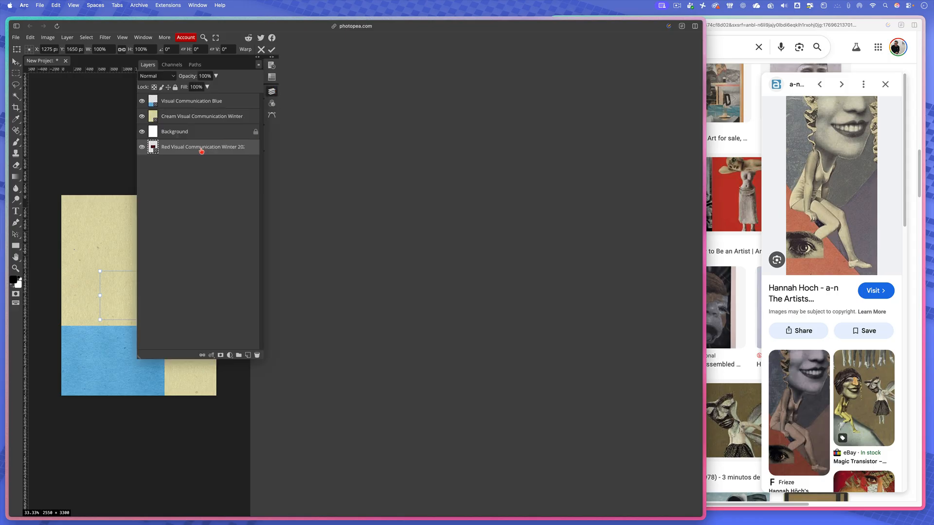
left_click_drag(202, 152, 201, 96)
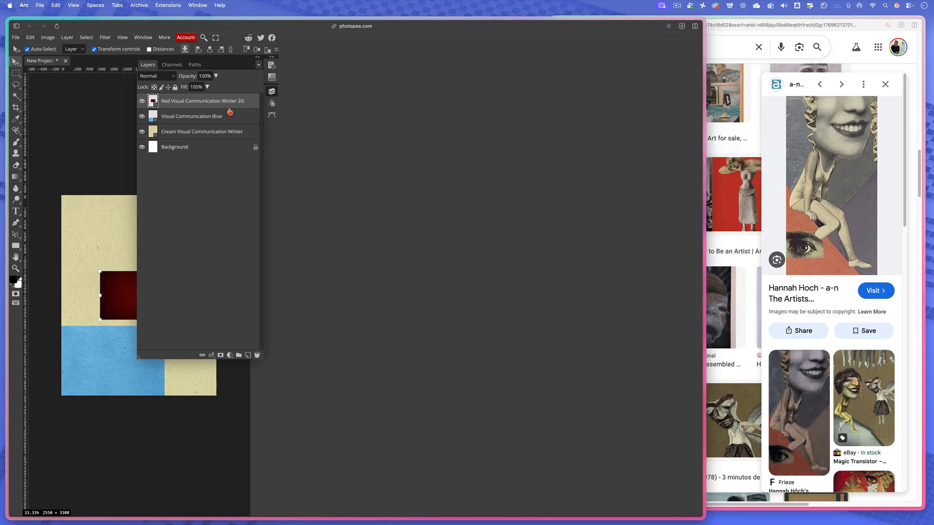
left_click(271, 93)
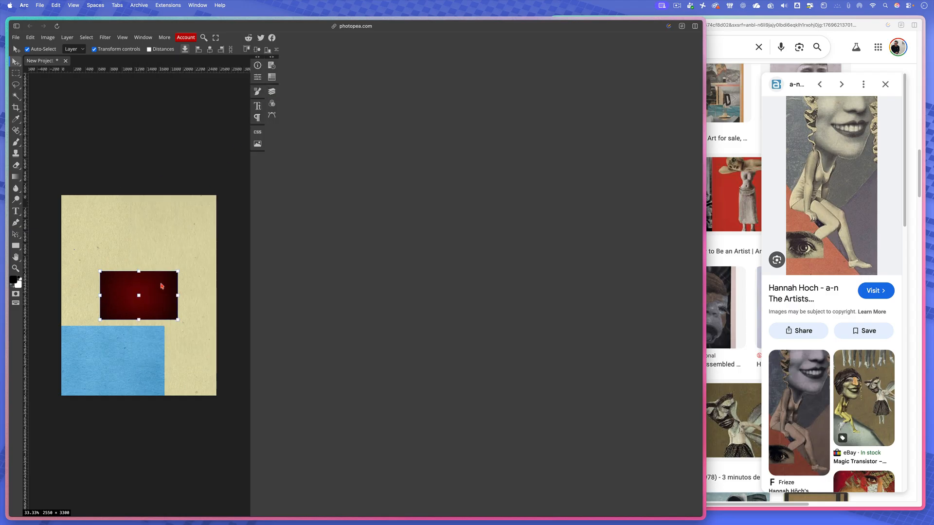
- Move the red image to the page's upper-right corner, rotate it about 38.6°, and scale it to about 170% so it cuts the corner diagonally
left_click_drag(162, 286, 211, 213)
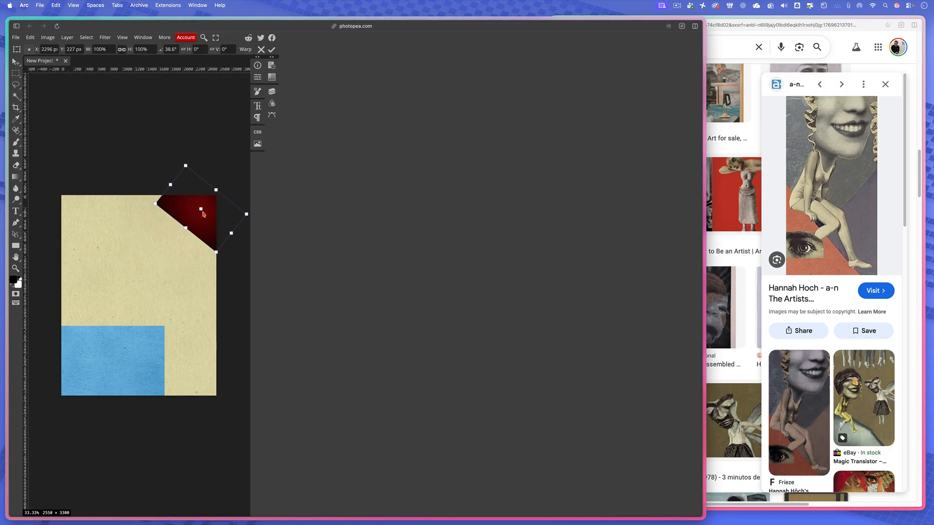
left_click_drag(156, 204, 109, 198)
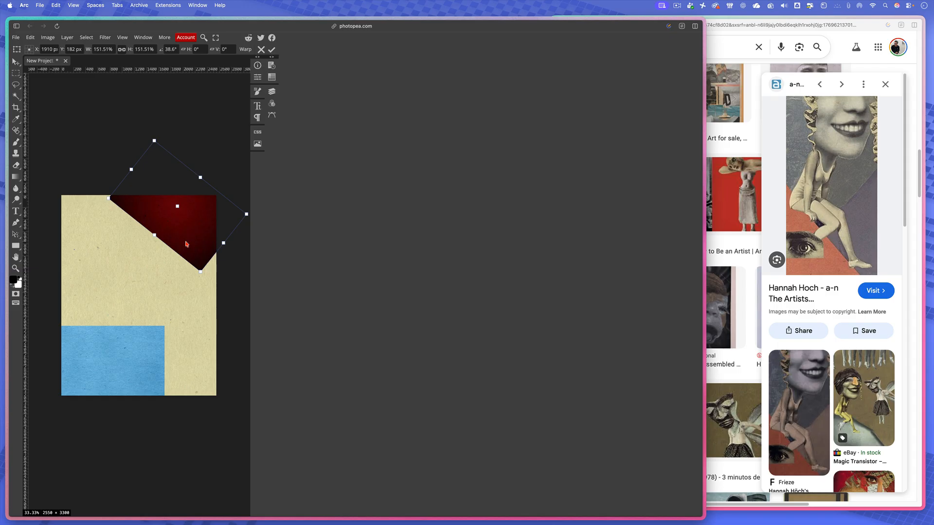
left_click_drag(186, 244, 200, 261)
left_click_drag(122, 217, 154, 207)
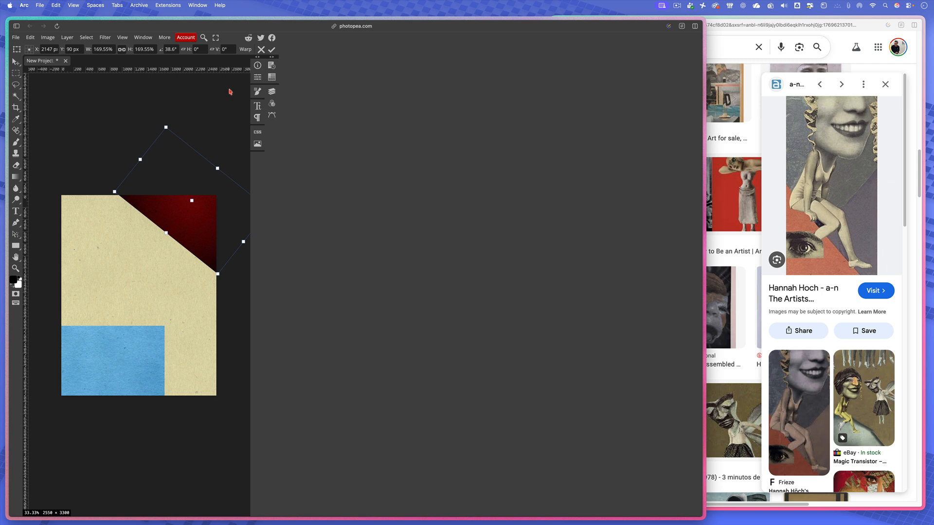
left_click(271, 49)
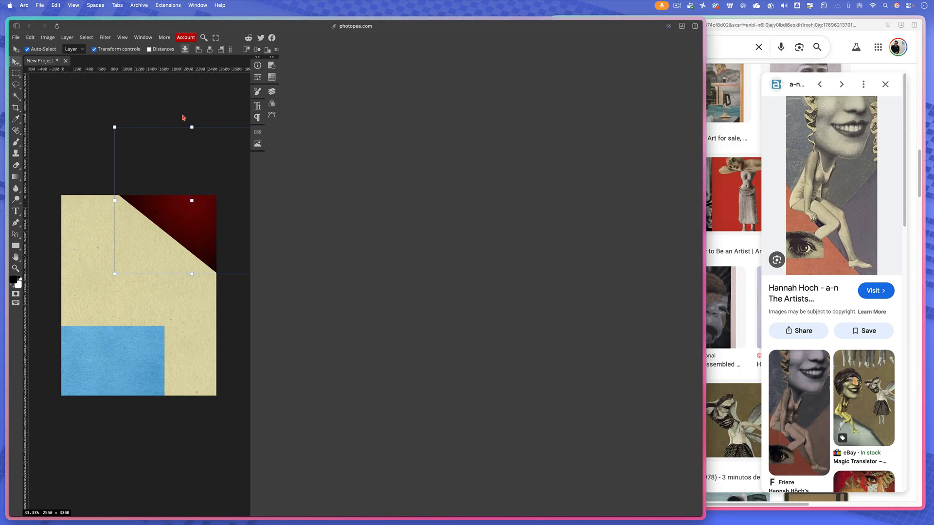
left_click(162, 77)
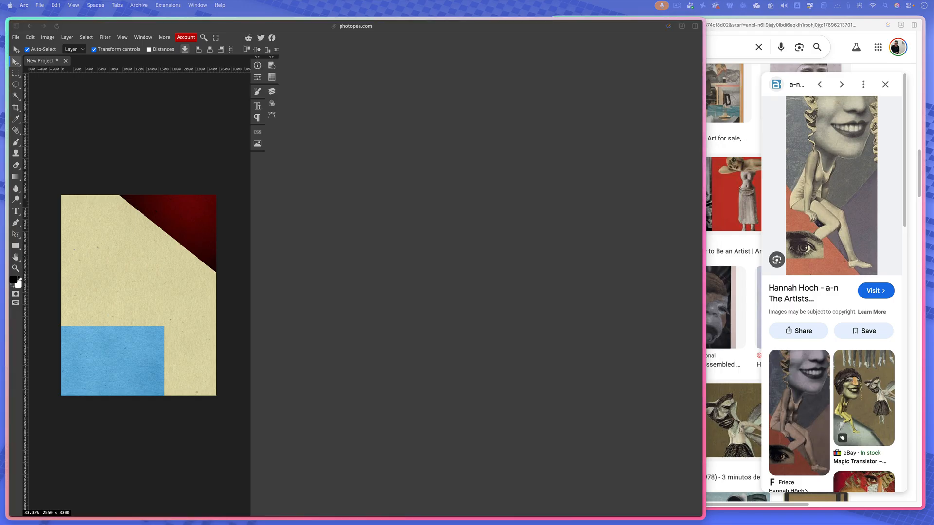
- Place the Montage 1 portrait image and move its layer between the red and blue image layers
left_click_drag(277, 317, 158, 277)
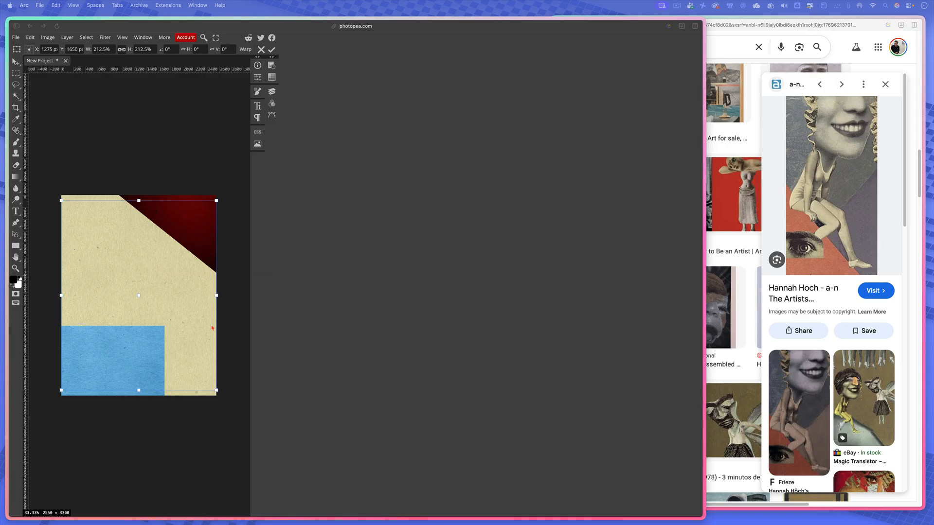
left_click(274, 94)
left_click_drag(198, 158, 197, 106)
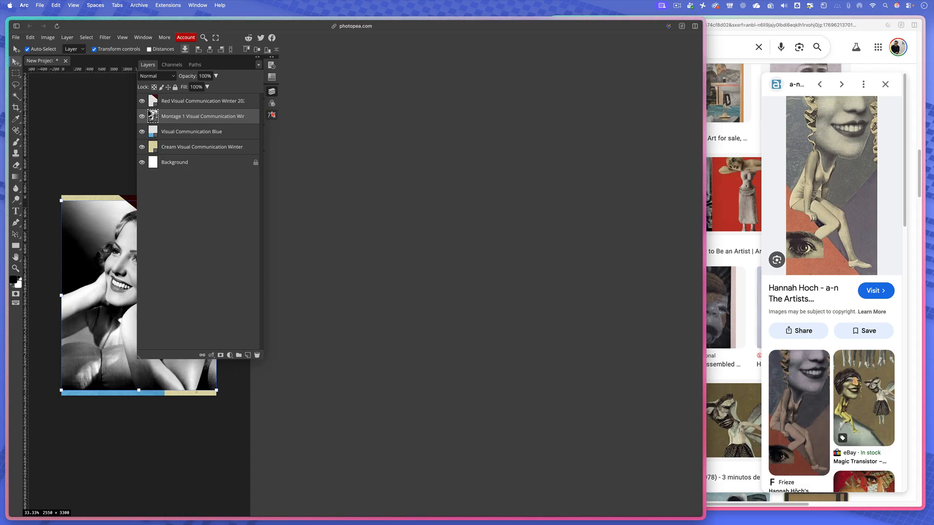
left_click(274, 93)
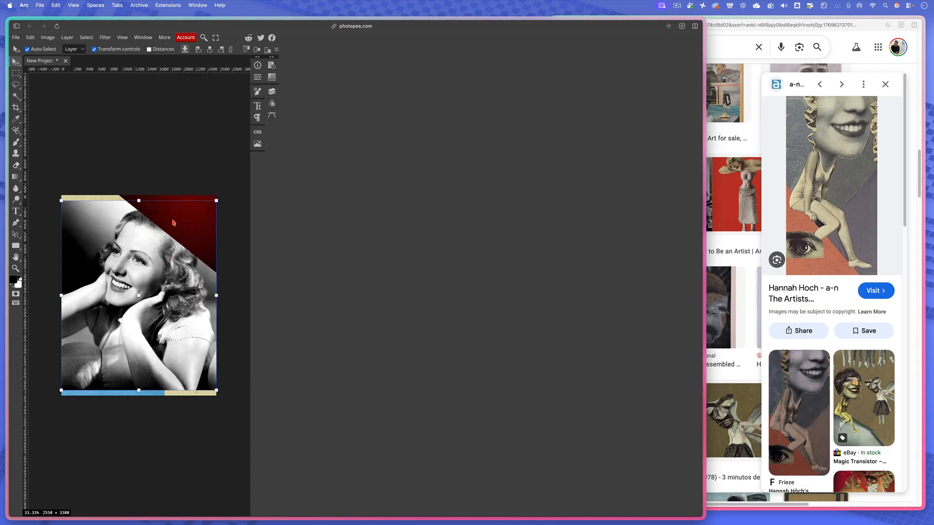
- Move the portrait up and to the right so it runs off the page and tucks under the red shape
left_click_drag(126, 272, 144, 241)
left_click(272, 91)
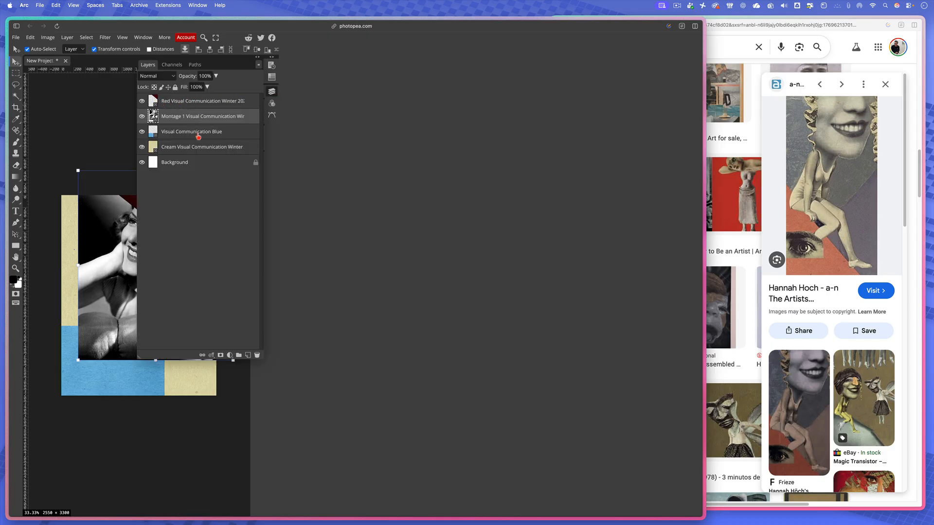
left_click(125, 108)
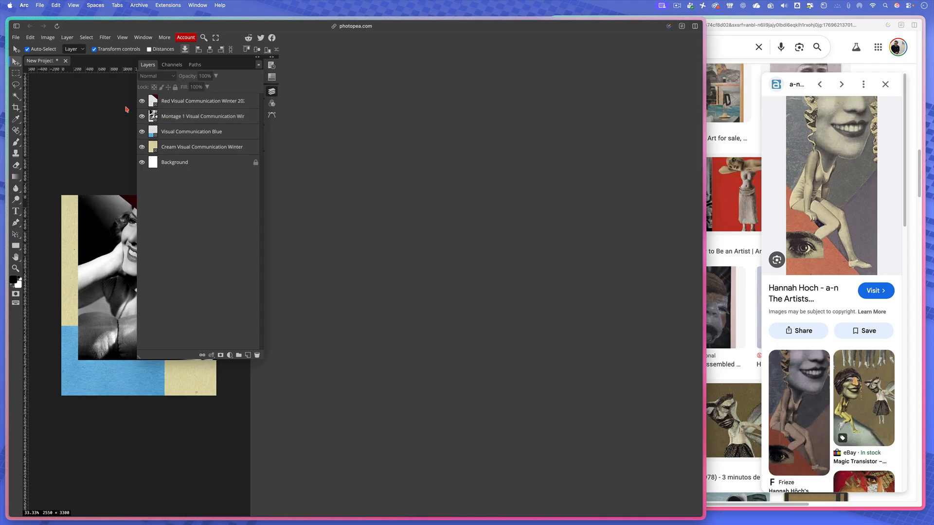
left_click(272, 92)
left_click(136, 280)
left_click_drag(137, 281, 139, 274)
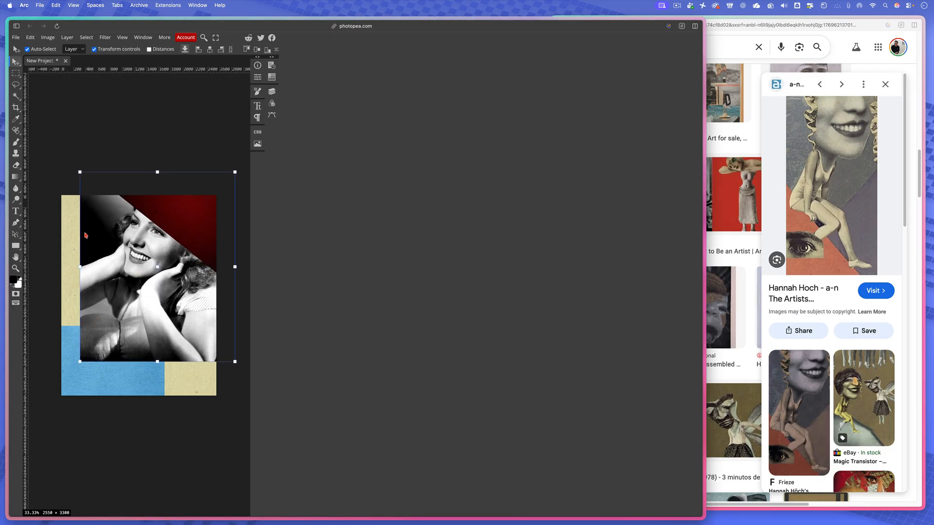
- Clear the layer selection and choose the Polygonal Lasso Select tool
left_click(126, 154)
left_click(17, 87)
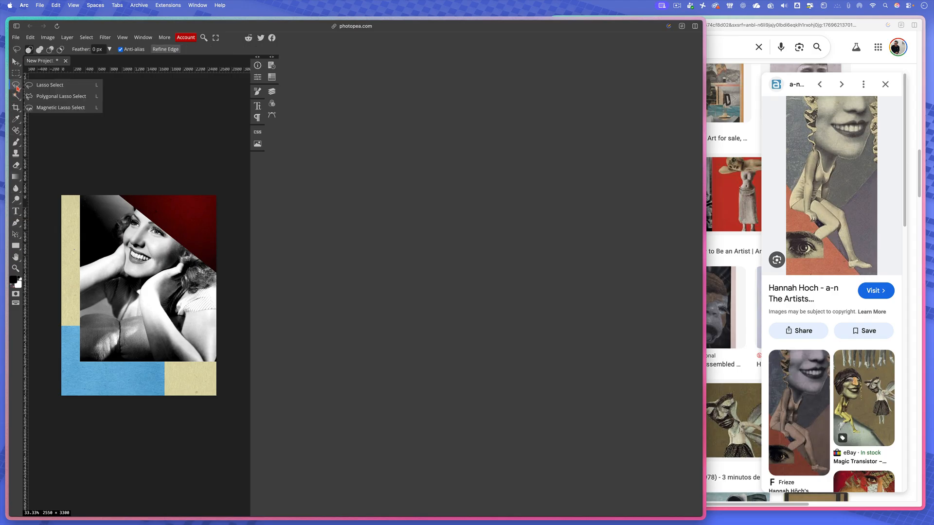
left_click(52, 98)
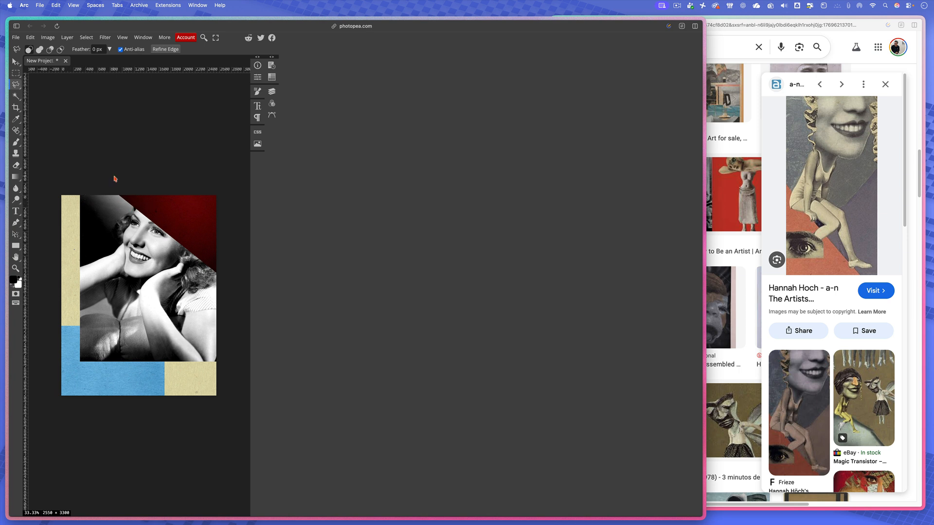
left_click(97, 223)
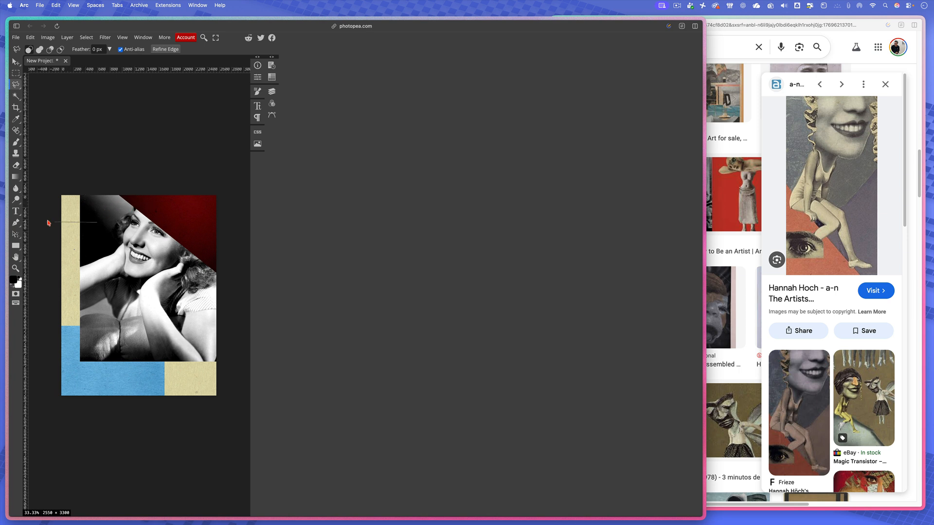
left_click(104, 276)
left_click(69, 230)
left_click(105, 212)
left_click(97, 223)
key("super+d")
- Try to copy a polygonal selection around the woman's head to a new layer
left_click(139, 189)
left_click(113, 234)
left_click(121, 248)
left_click(122, 277)
left_click(195, 256)
left_click(223, 254)
left_click(220, 184)
double_click(139, 191)
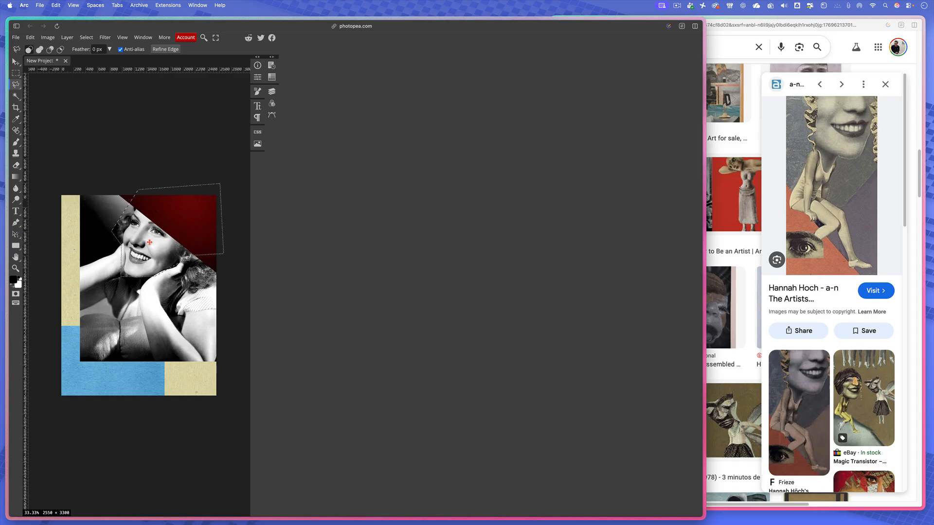
key("super+j")
- Make the Montage 1 portrait layer active and clear the lasso selection
left_click(271, 91)
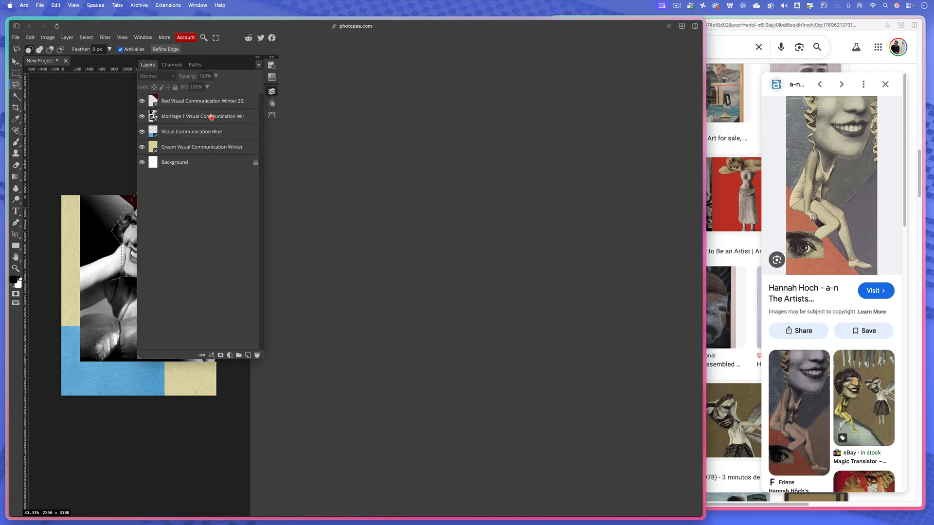
left_click(212, 118)
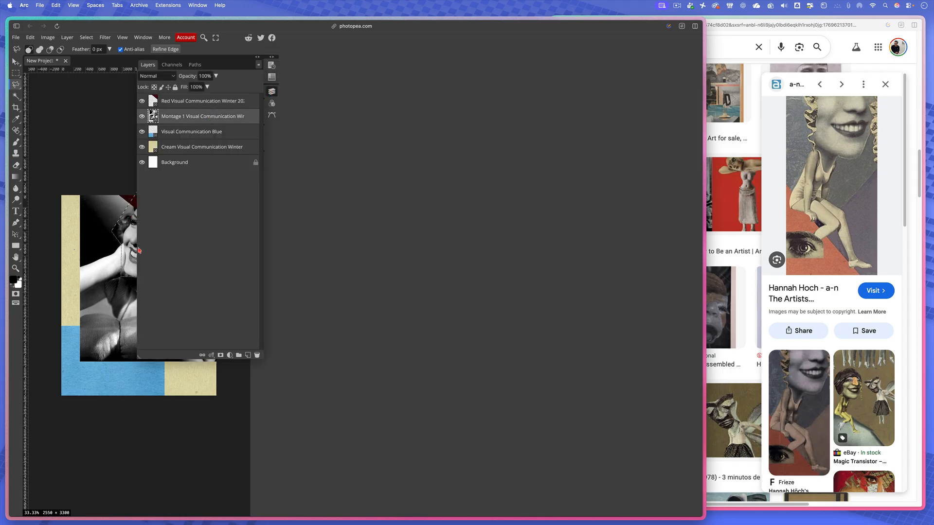
left_click(129, 246)
left_click(272, 91)
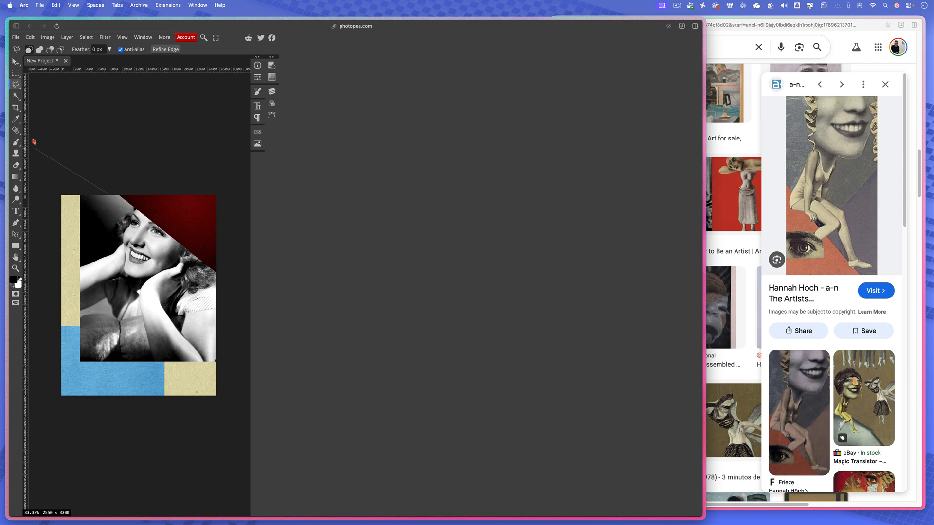
- Outline the woman's head with an angular polygonal selection and rasterize the Montage 1 portrait layer
left_click(109, 234)
left_click(128, 280)
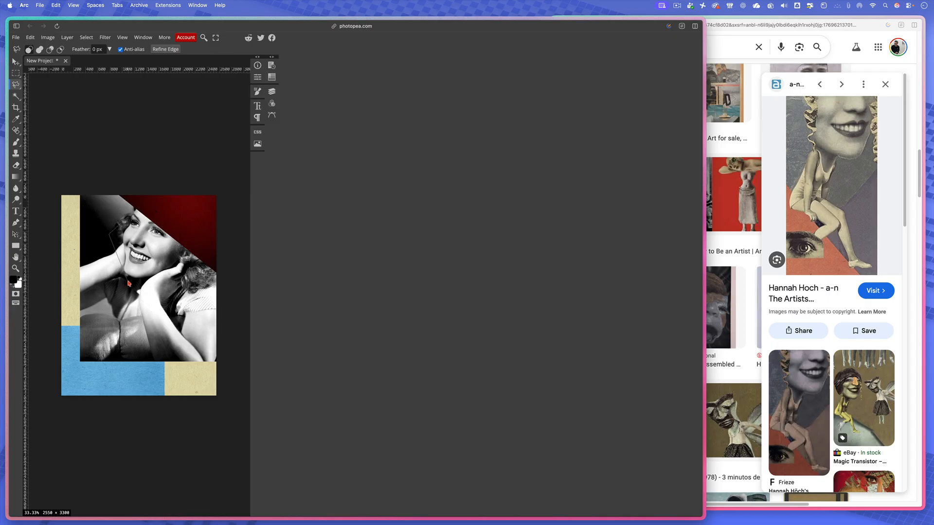
left_click(156, 278)
left_click(196, 256)
left_click(193, 200)
left_click(154, 194)
left_click(130, 218)
left_click(272, 91)
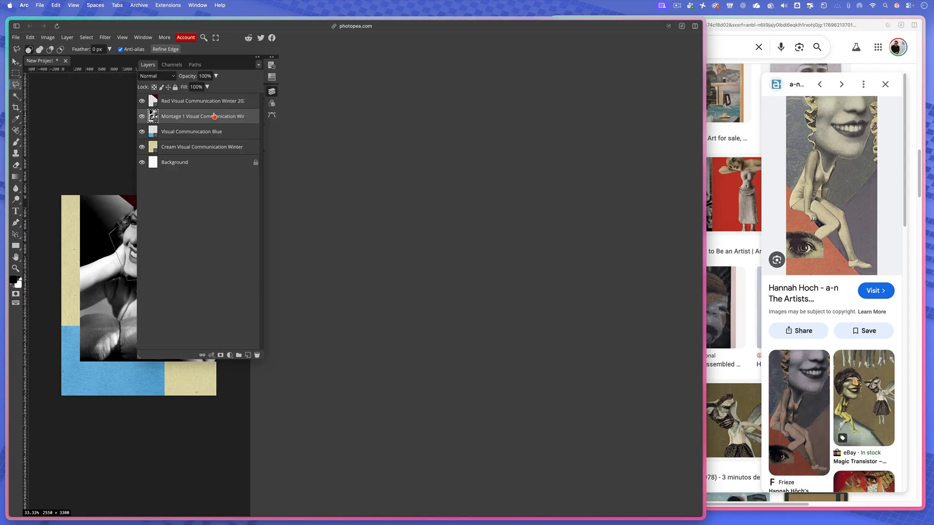
left_click(273, 94)
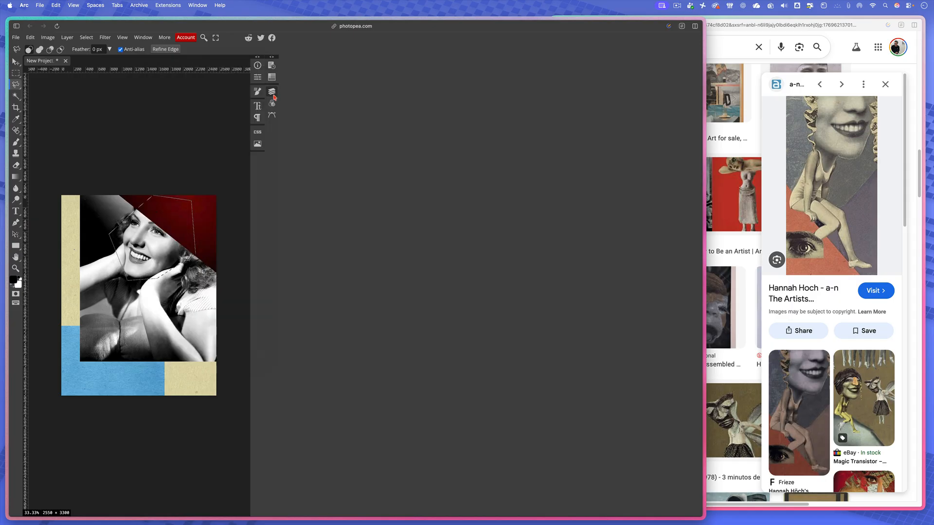
key("BackSpace")
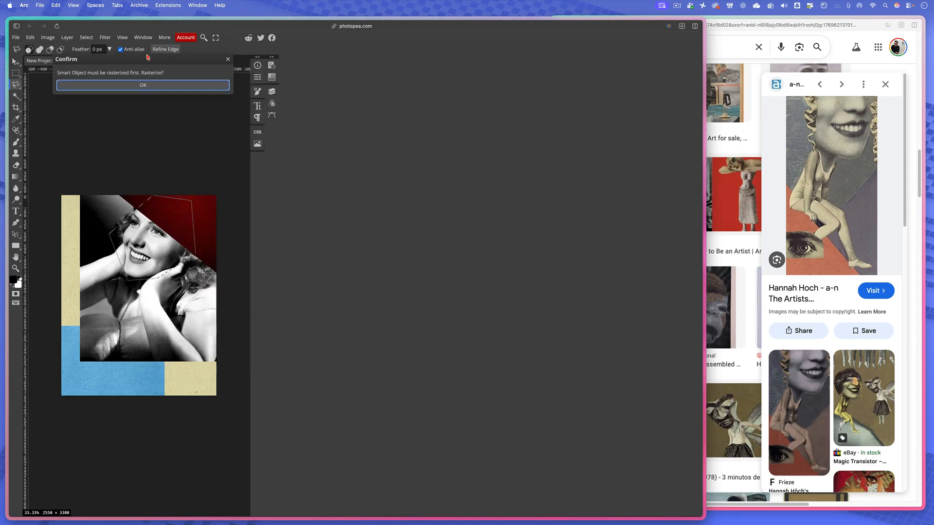
left_click(135, 86)
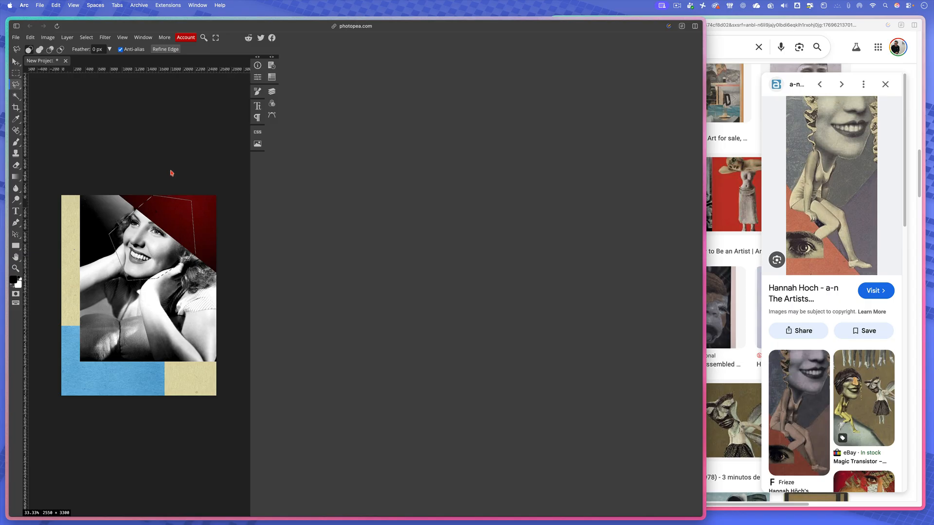
left_click(271, 93)
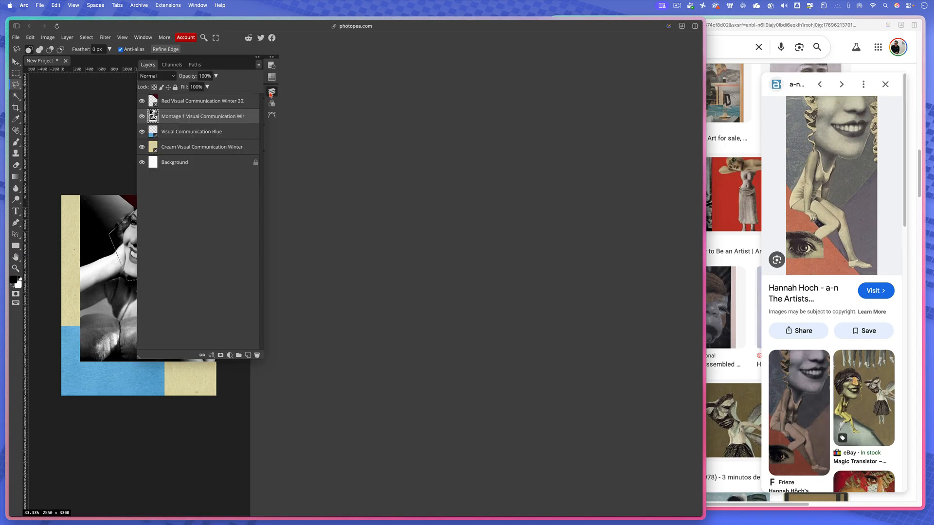
right_click(218, 116)
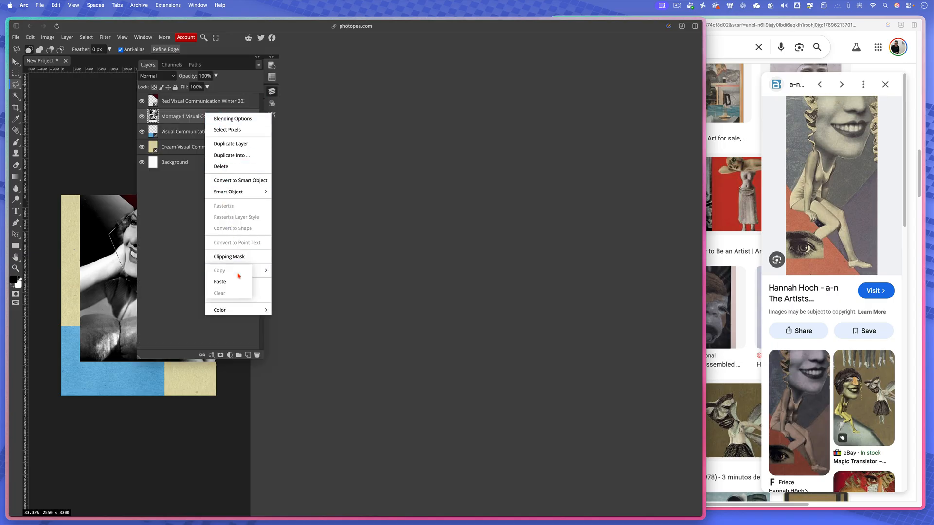
left_click(138, 229)
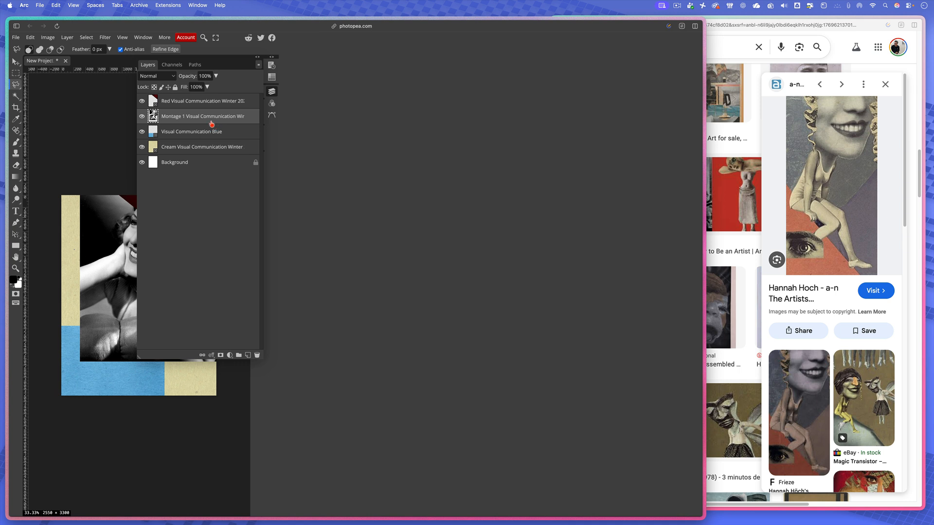
key("super+d")
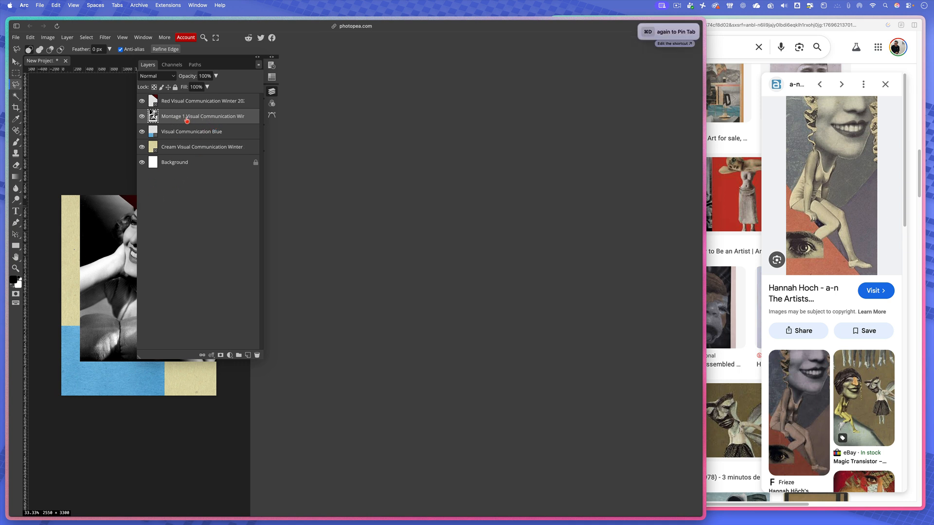
right_click(185, 119)
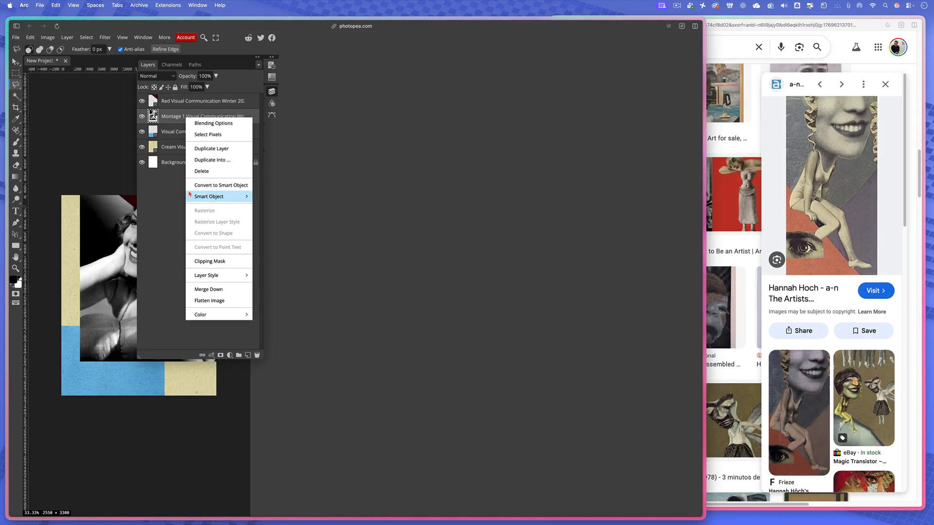
left_click(121, 234)
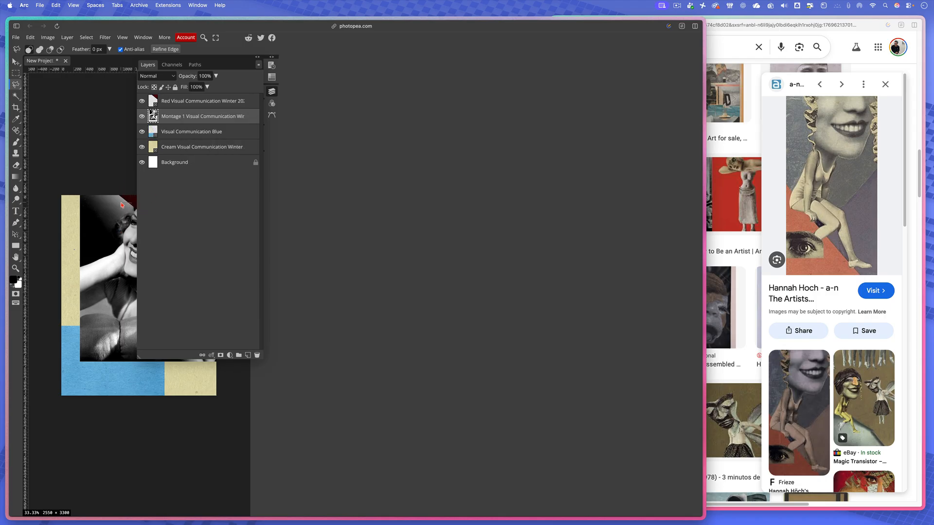
left_click(16, 62)
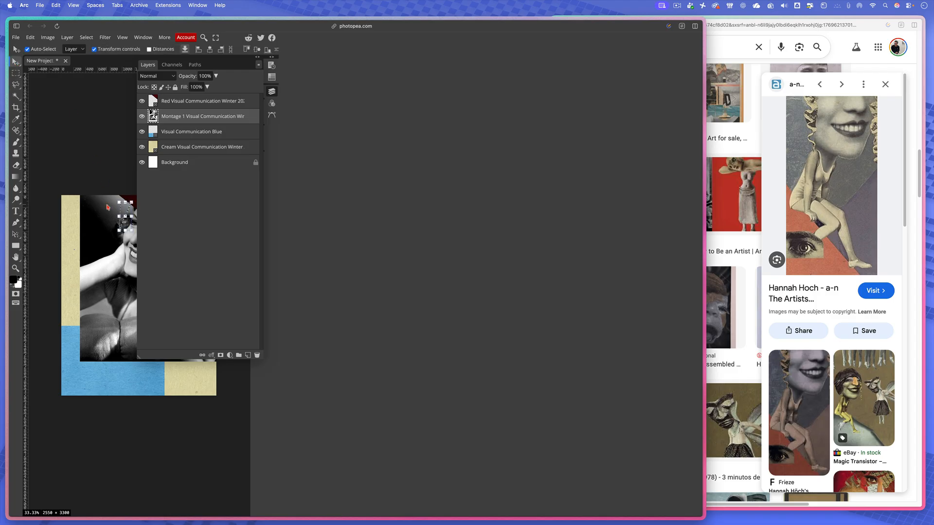
key("t")
left_click(121, 230)
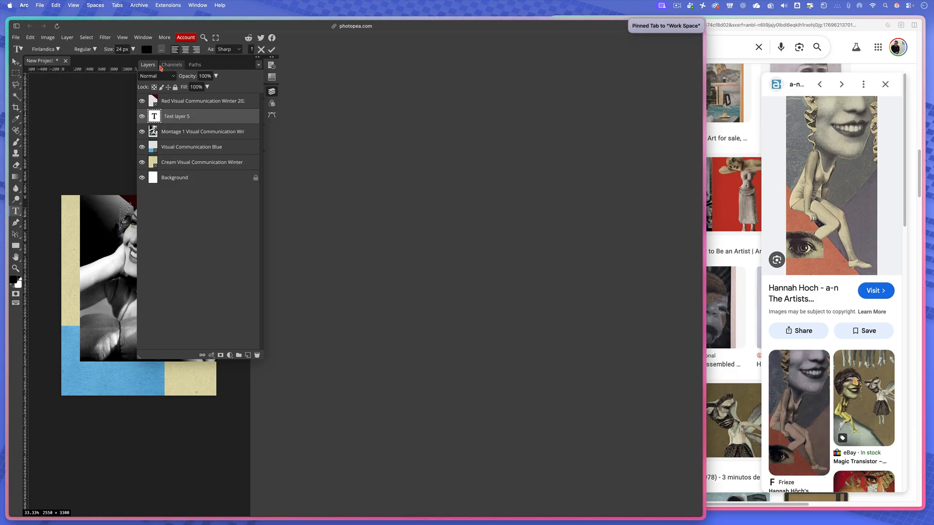
left_click(271, 58)
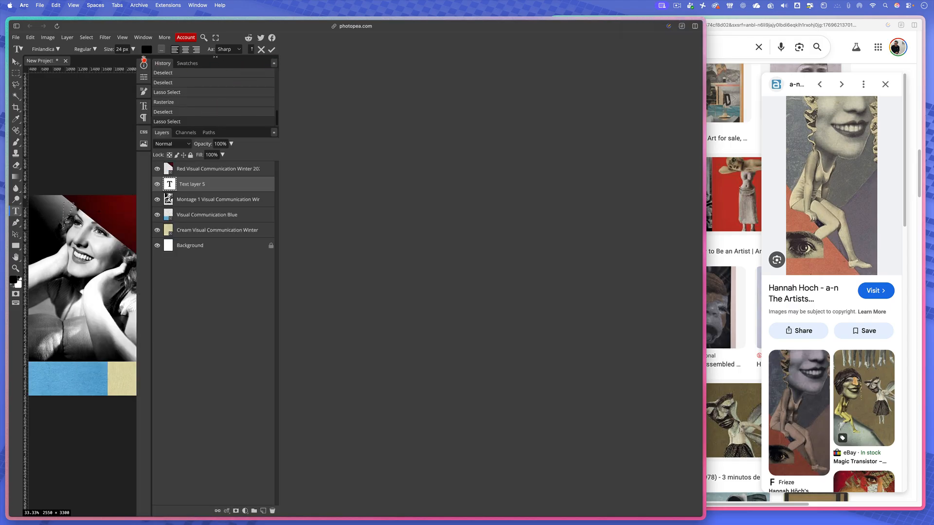
left_click(144, 58)
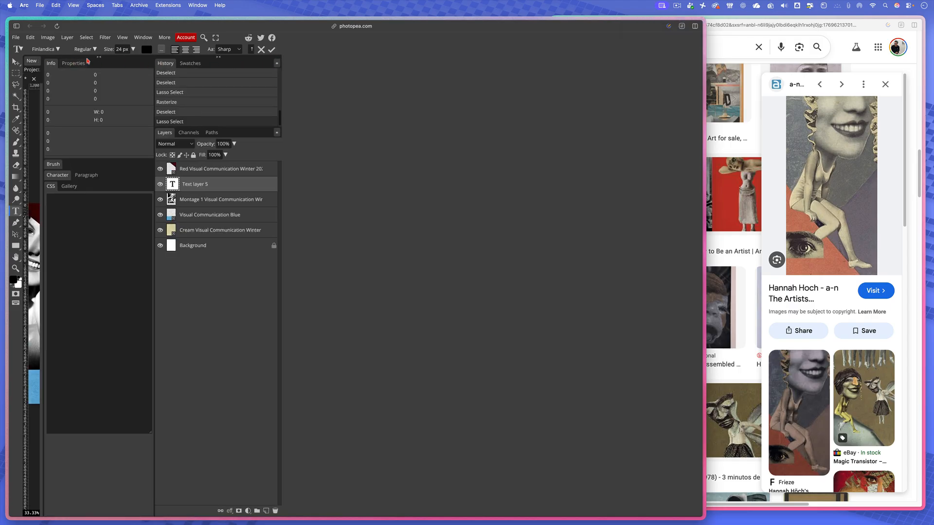
left_click(99, 58)
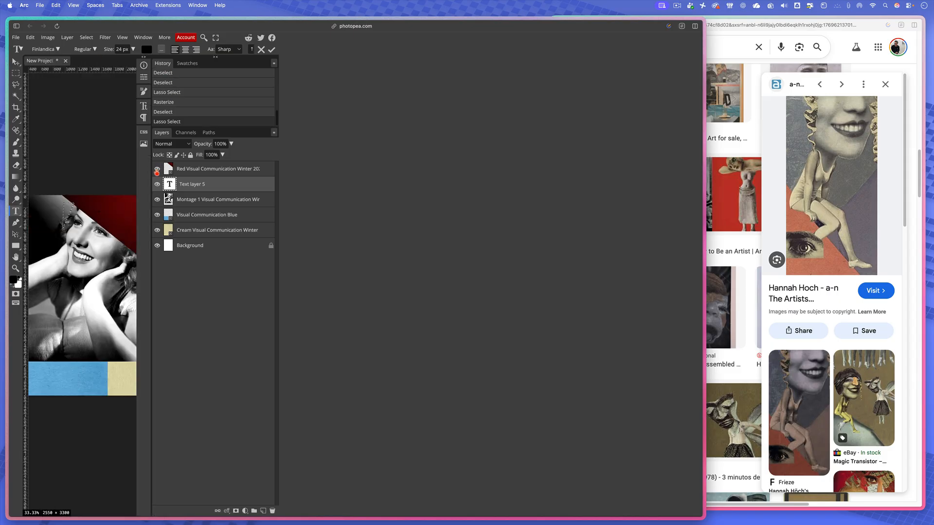
left_click(187, 187)
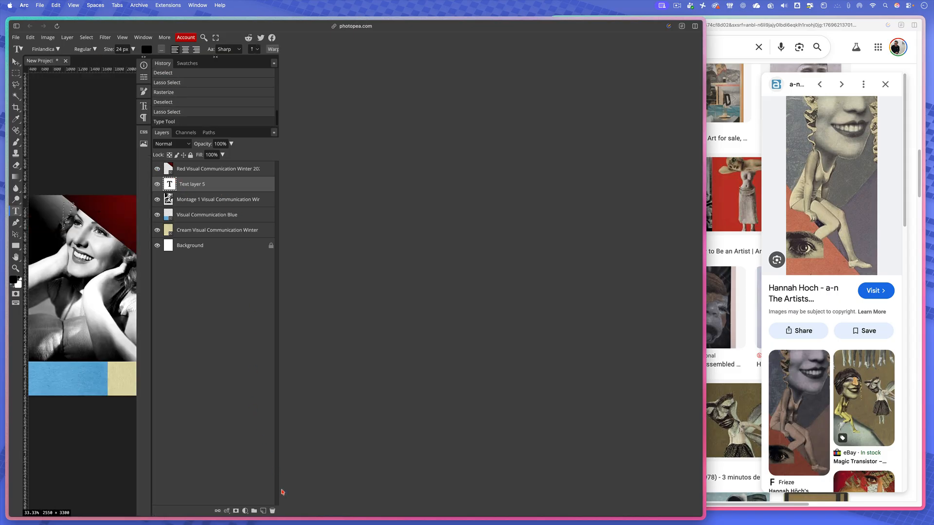
left_click(271, 511)
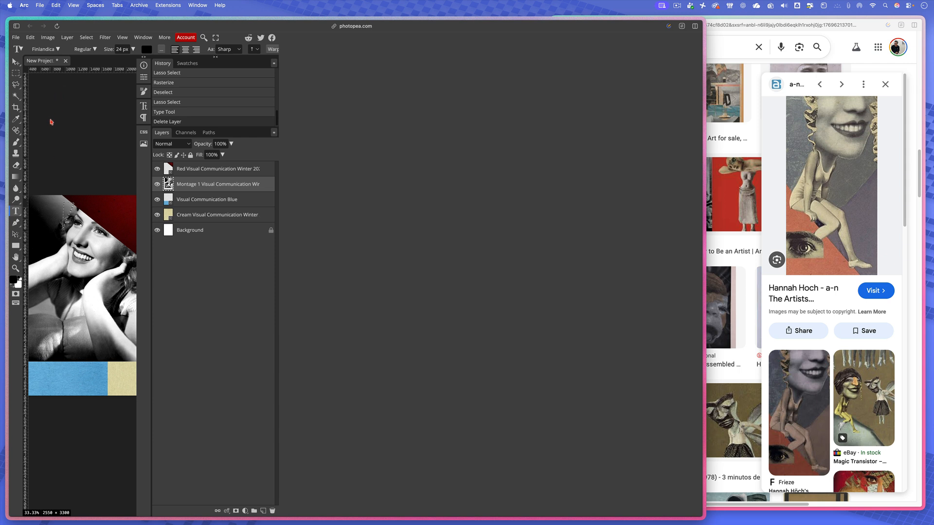
- Clear the current selection and rasterize the Red Visual Communication Winter layer
key("super+d")
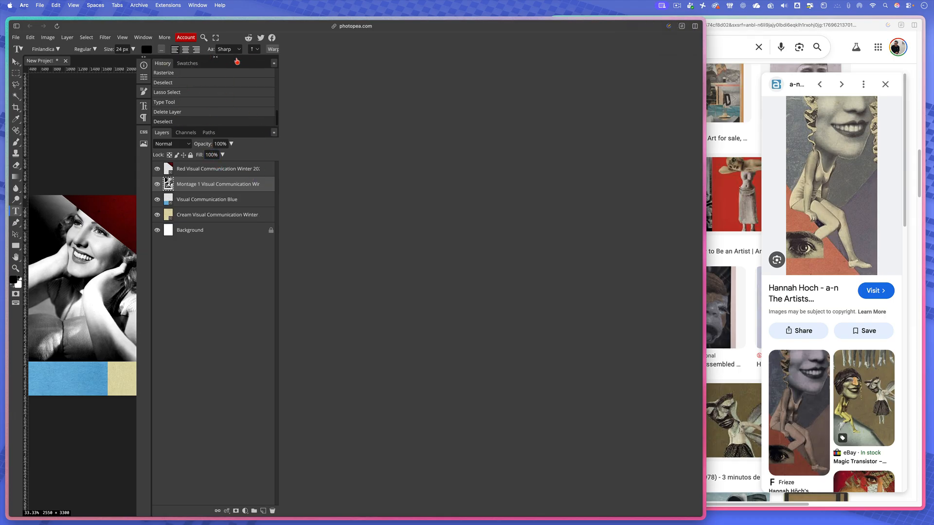
left_click(215, 58)
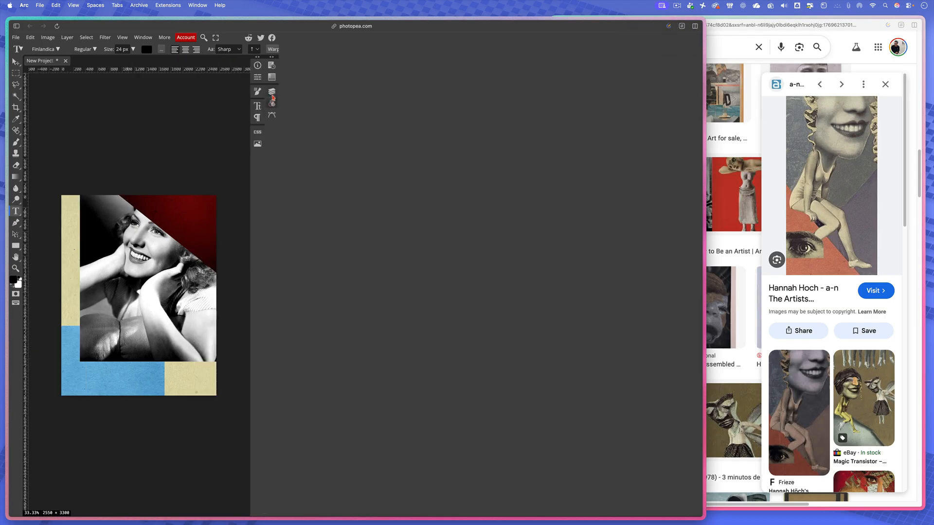
left_click(272, 92)
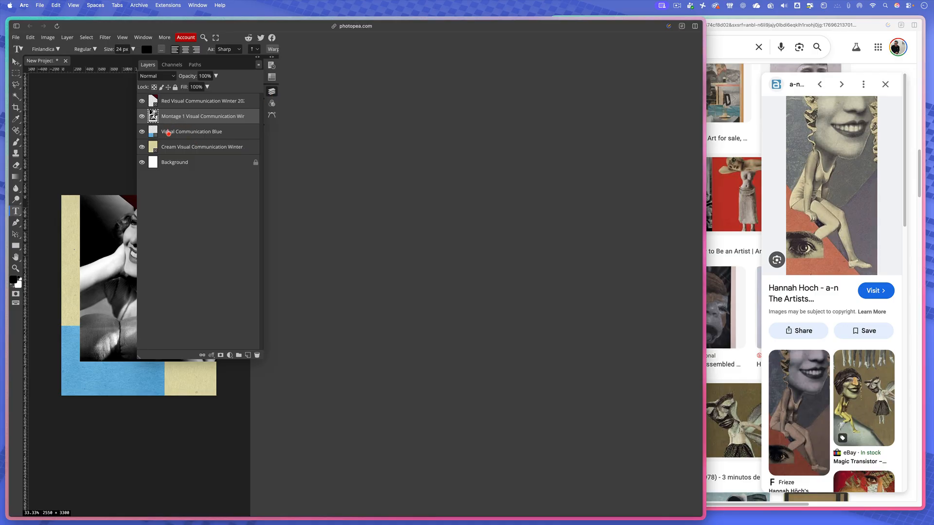
left_click(168, 132)
left_click(167, 120)
left_click(156, 107)
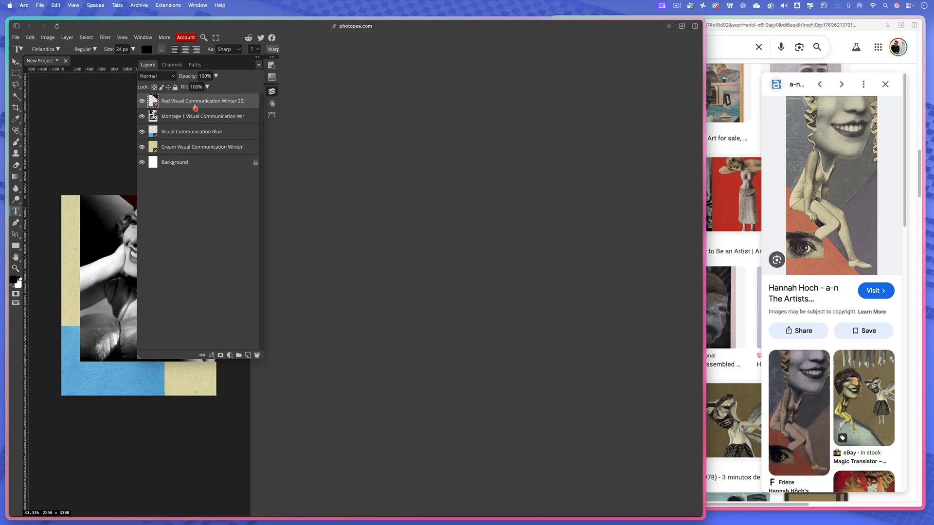
right_click(196, 108)
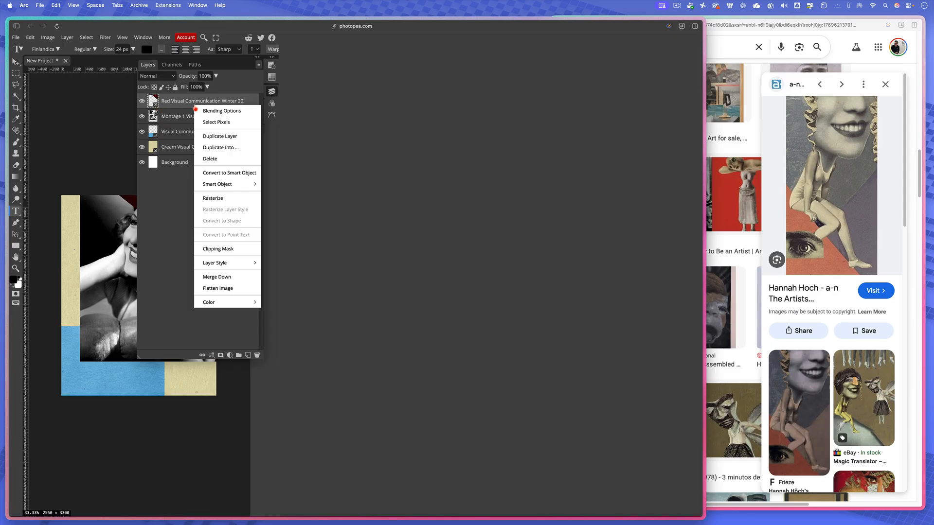
left_click(218, 199)
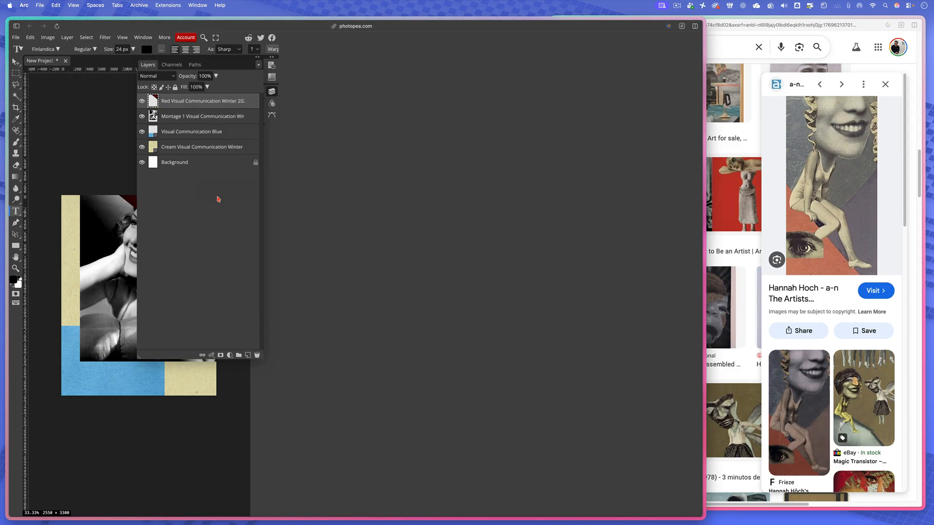
- Rasterize the Visual Communication Blue layer and the Cream Visual Communication Winter layer
left_click(191, 135)
right_click(191, 137)
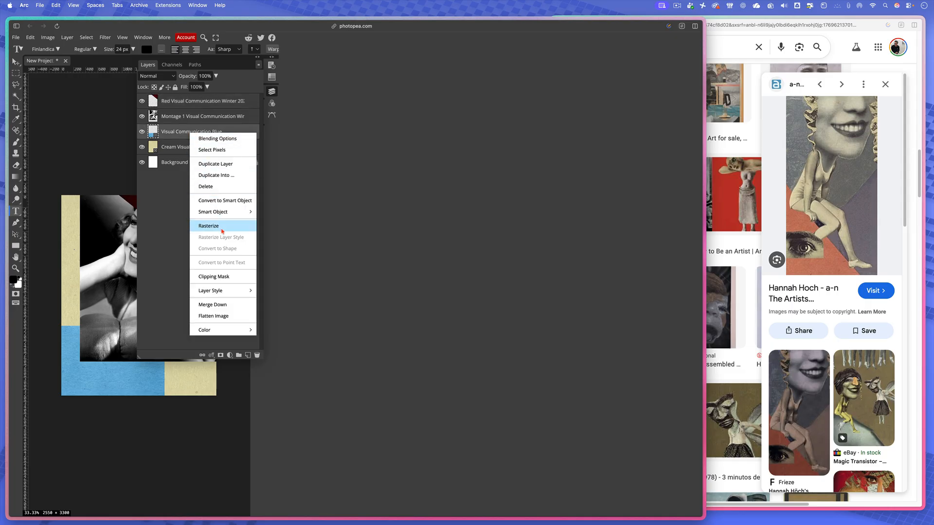
left_click(221, 226)
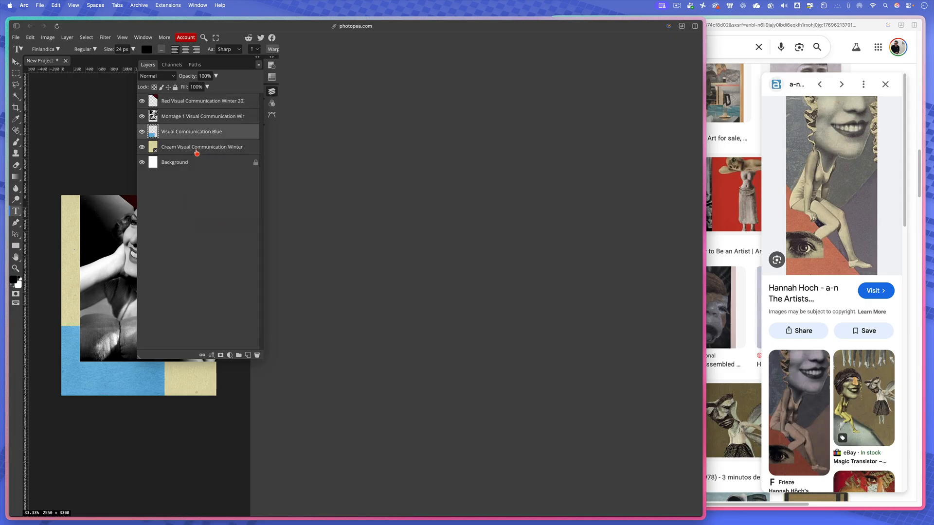
left_click(194, 150)
right_click(195, 150)
left_click(218, 243)
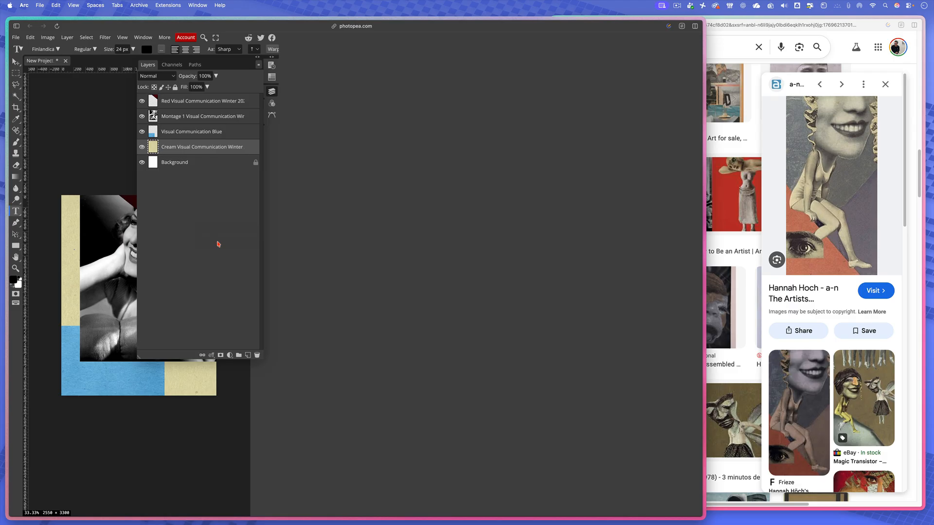
- Make the Montage 1 portrait layer active and choose the Polygonal Lasso Select tool
left_click(187, 116)
right_click(188, 120)
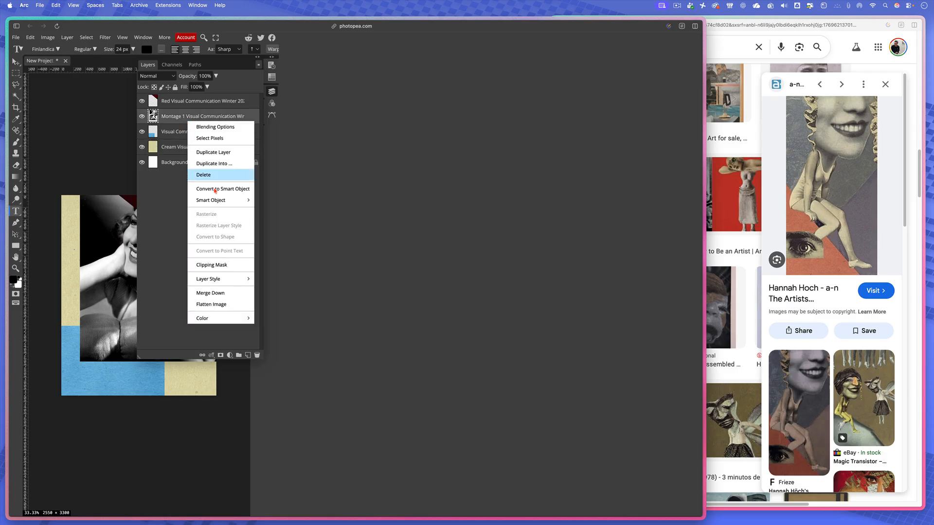
left_click(138, 232)
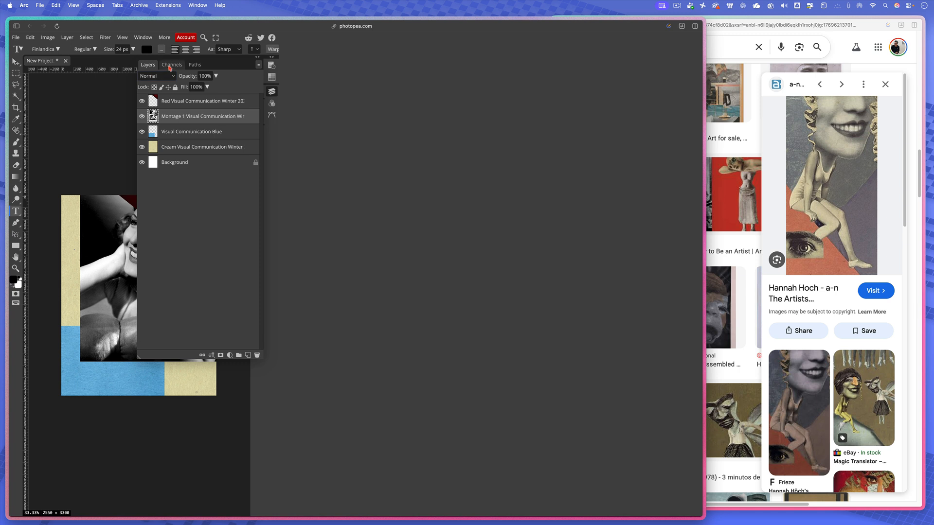
left_click(259, 58)
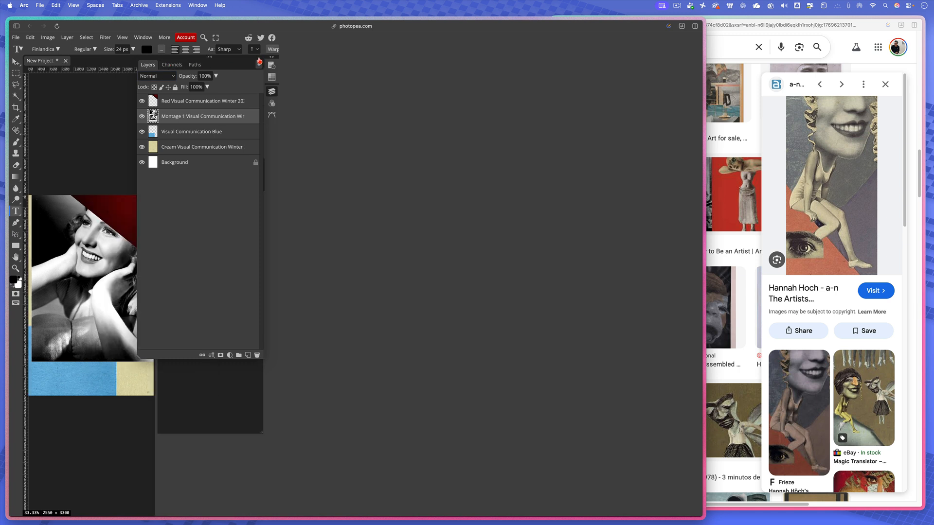
left_click(258, 58)
left_click(272, 93)
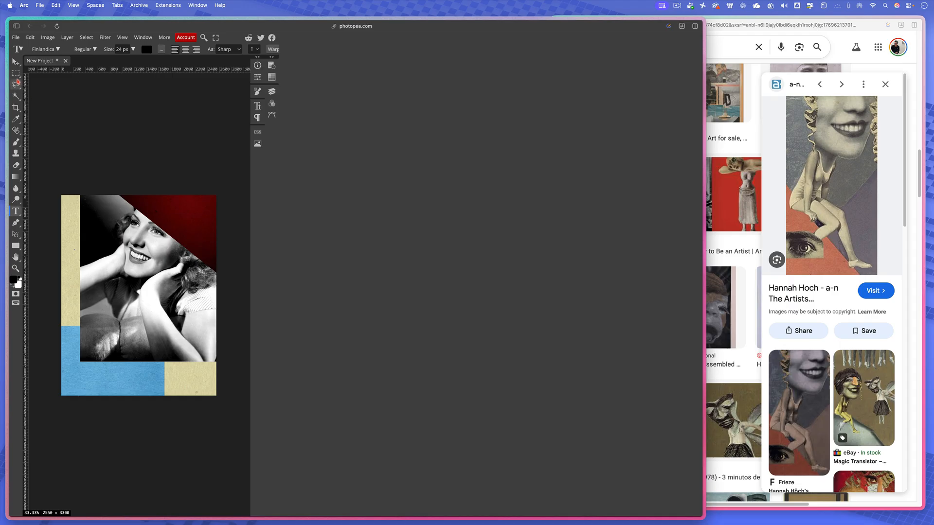
left_click(17, 84)
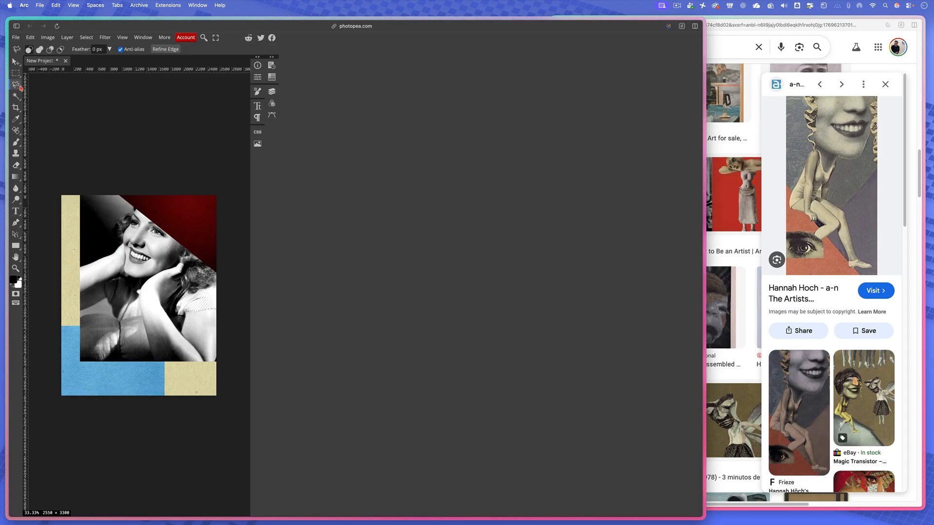
right_click(20, 86)
left_click(61, 99)
left_click(118, 223)
left_click(118, 270)
left_click(150, 285)
left_click(200, 254)
left_click(188, 200)
double_click(139, 209)
key("super+d")
- Outline the woman's head on the portrait layer with a six-cornered polygonal selection
left_click(146, 199)
left_click(112, 221)
left_click(123, 273)
left_click(139, 285)
left_click(206, 253)
left_click(187, 213)
left_click(146, 199)
- Try deleting the pixels inside the head selection, and undo the deletion
key("Delete")
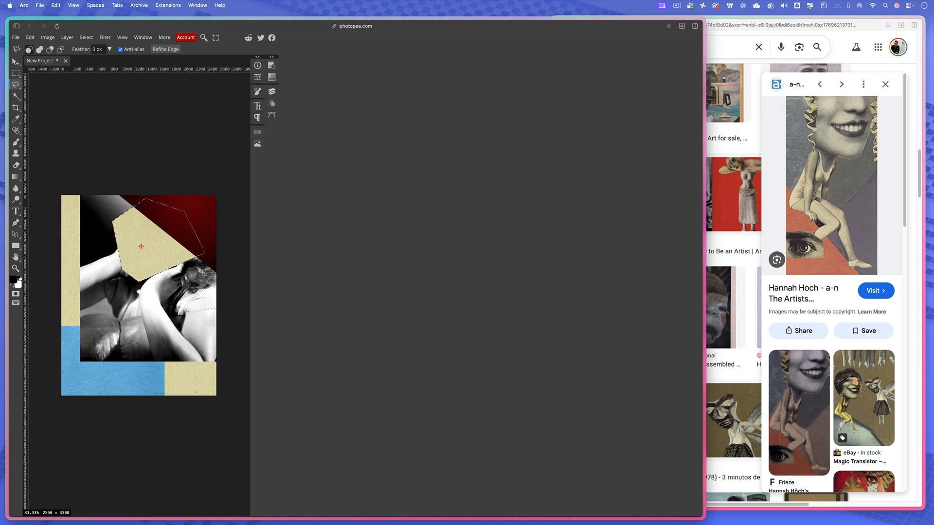
key("super+z")
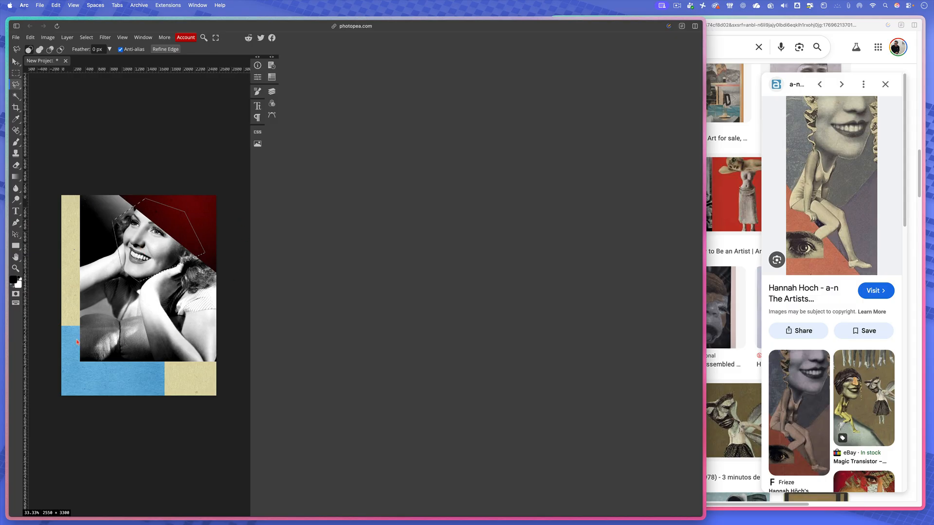
- Invert the head selection and delete the rest of the portrait around the head
left_click(89, 39)
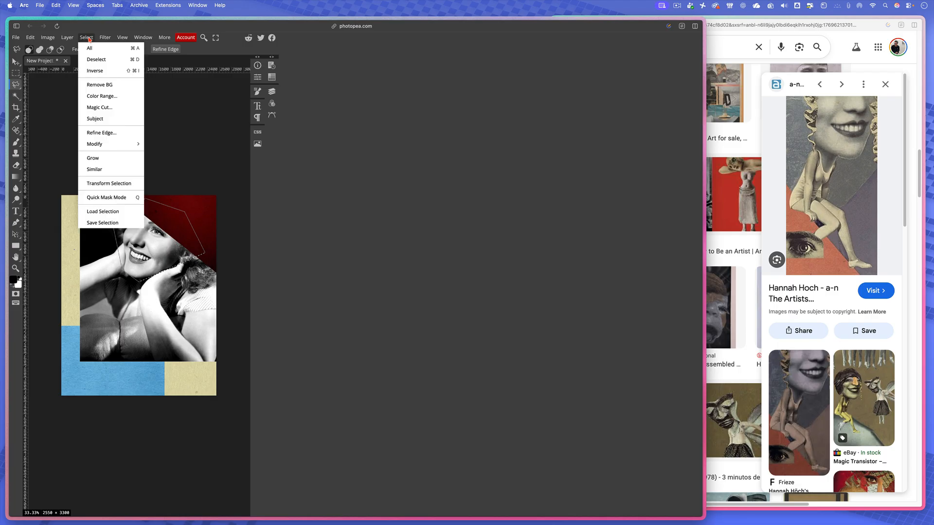
left_click(94, 71)
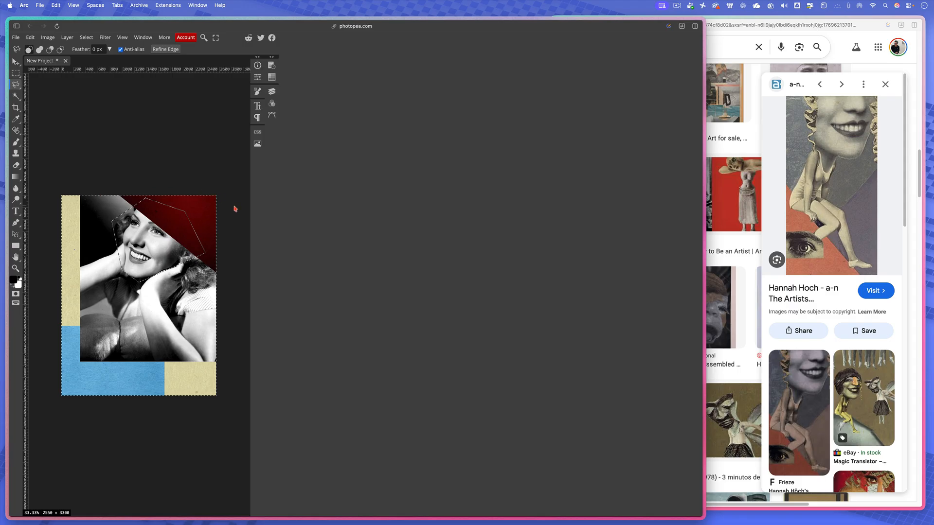
key("Delete")
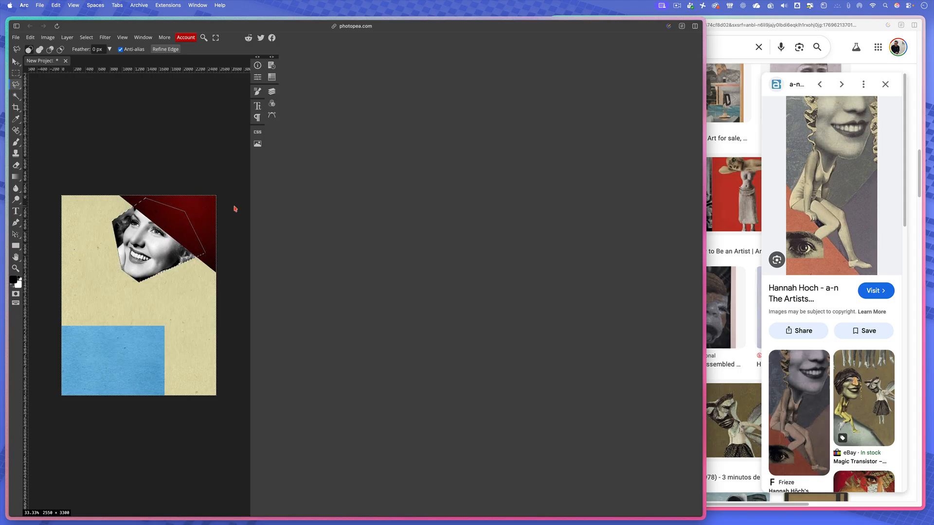
- Clear the selection, scale the head cutout to about 120%, rotate it about 5° clockwise, and fit it beneath the red corner
left_click(16, 62)
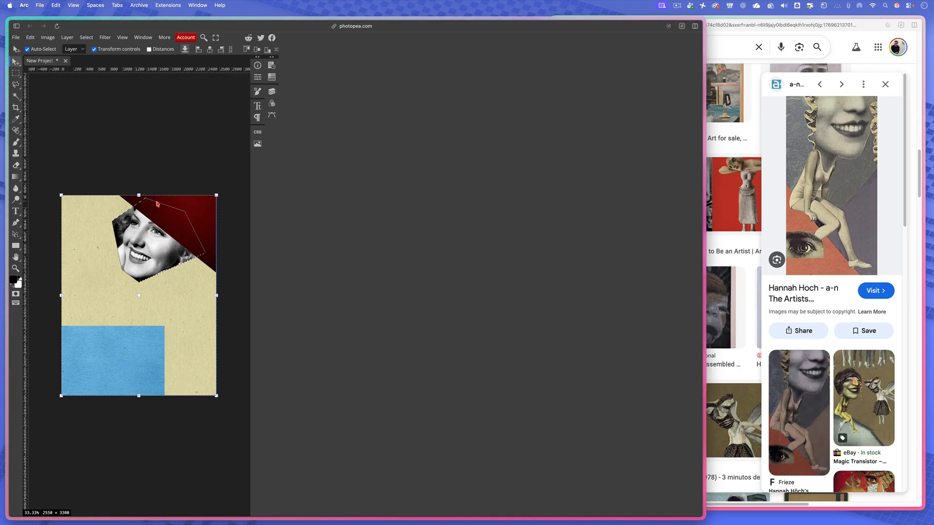
key("super+d")
left_click_drag(148, 238, 154, 234)
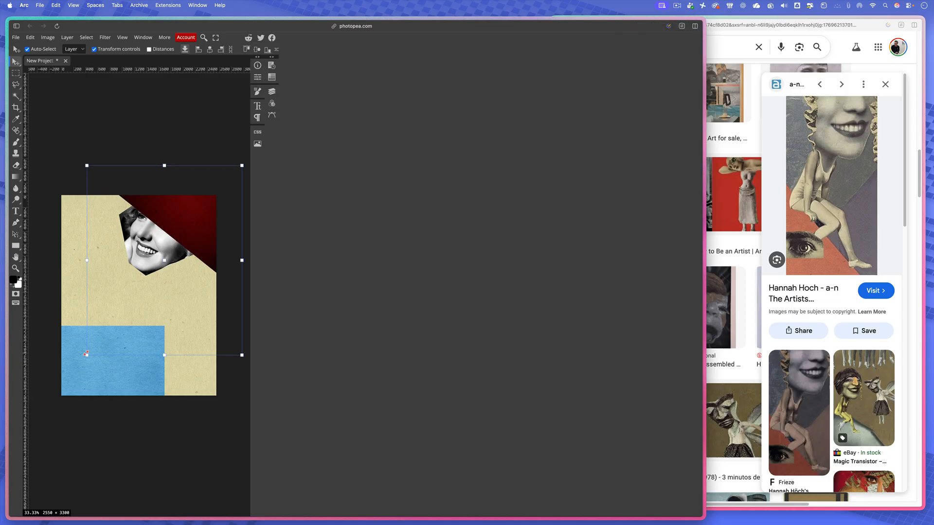
left_click_drag(86, 354, 56, 394)
left_click_drag(162, 251, 177, 247)
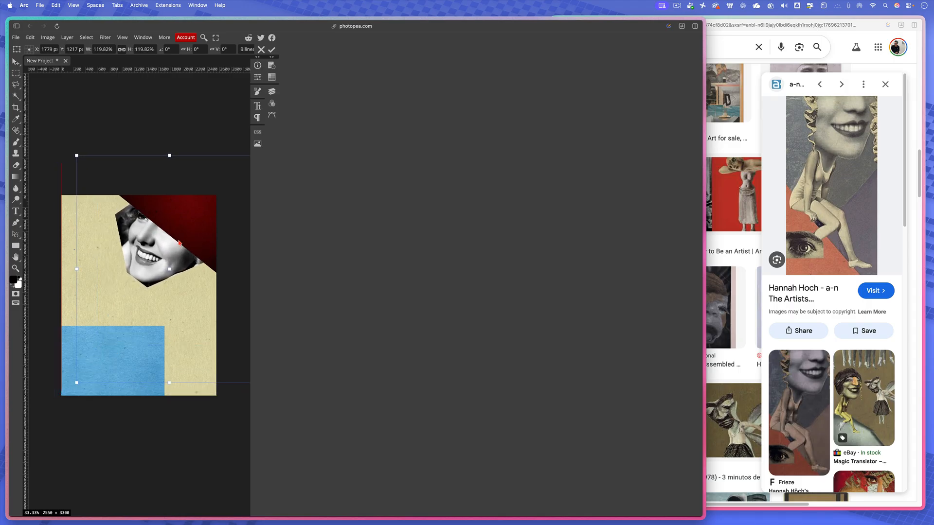
left_click_drag(74, 152, 96, 161)
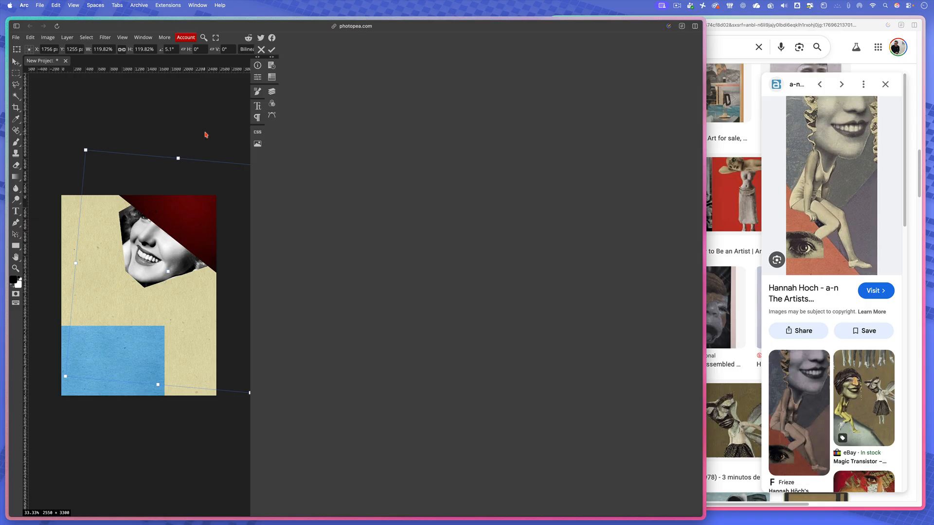
left_click(272, 50)
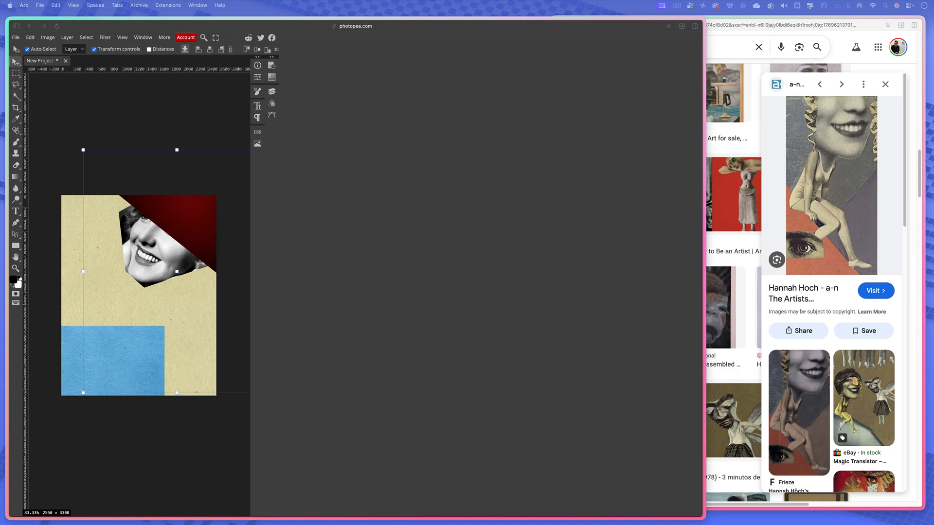
- Place the photo of three women in swimsuits on the page and move its layer below the Montage 1 head layer
left_click_drag(428, 524, 156, 316)
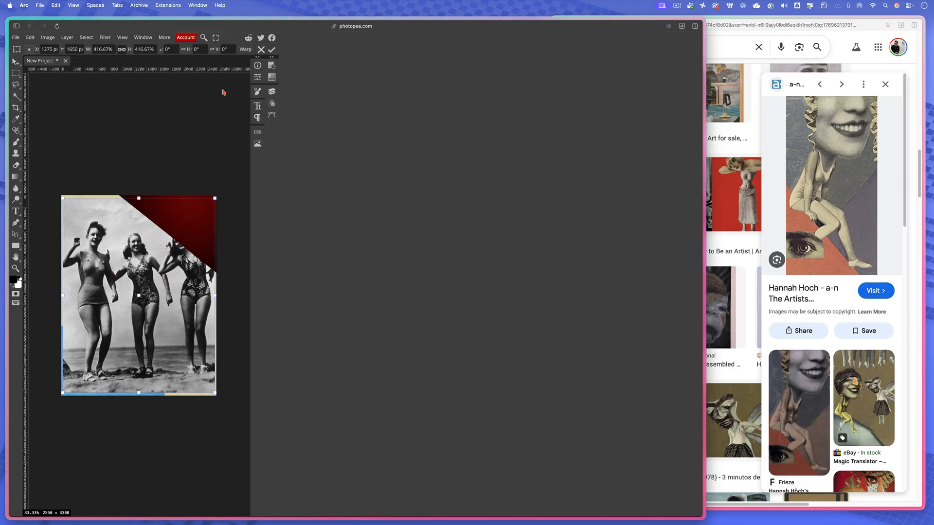
left_click(271, 91)
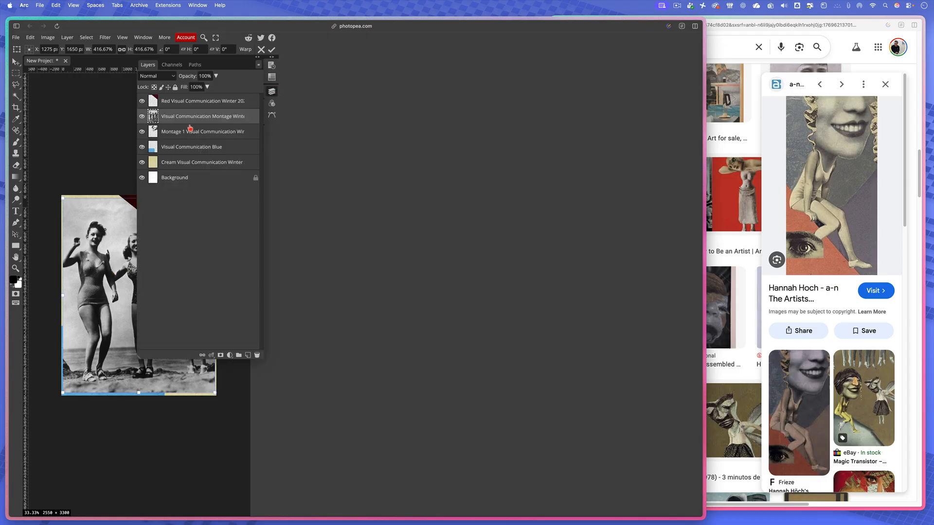
left_click_drag(192, 124, 192, 141)
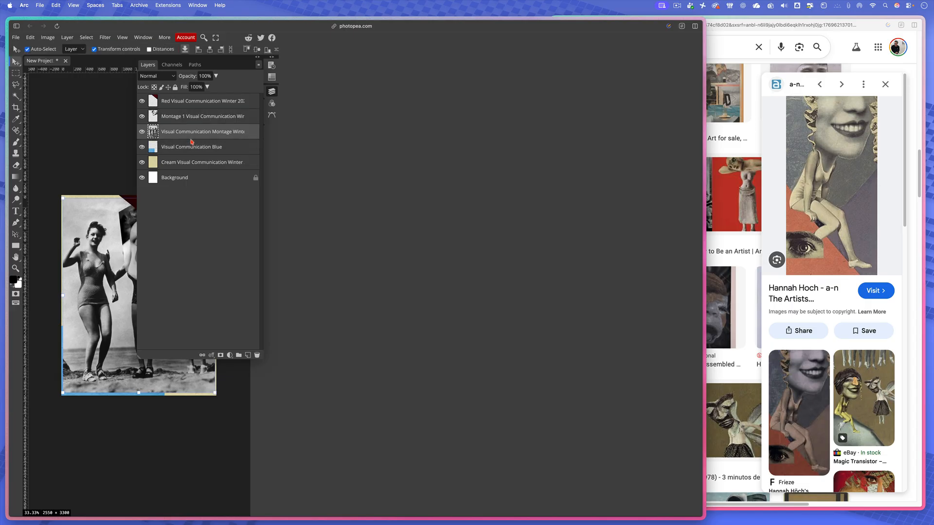
left_click(156, 117)
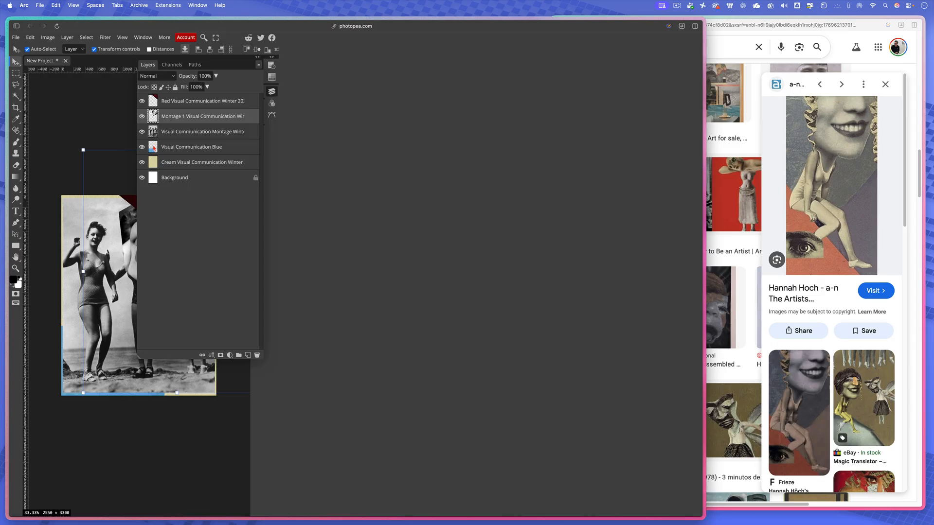
left_click(271, 92)
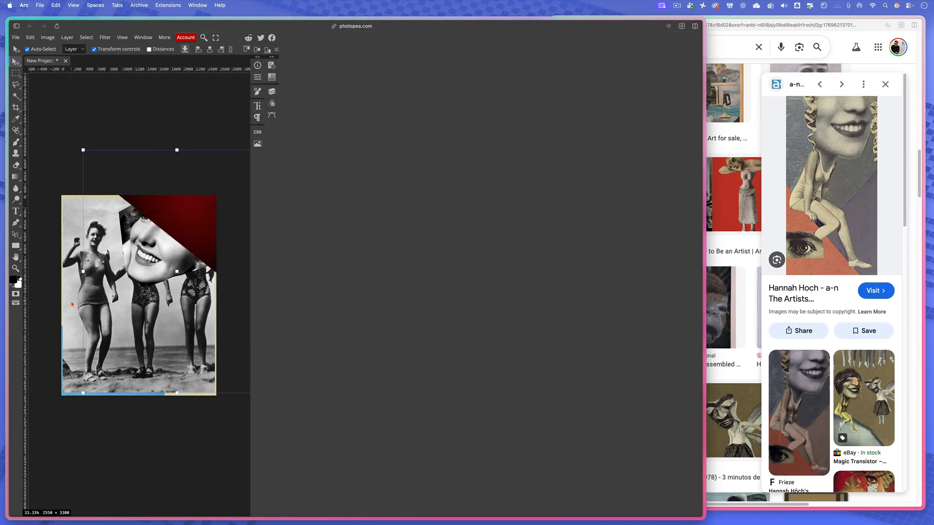
- Shift the swimsuit photo down and slightly right on the page and rasterize its layer
left_click_drag(72, 305, 106, 318)
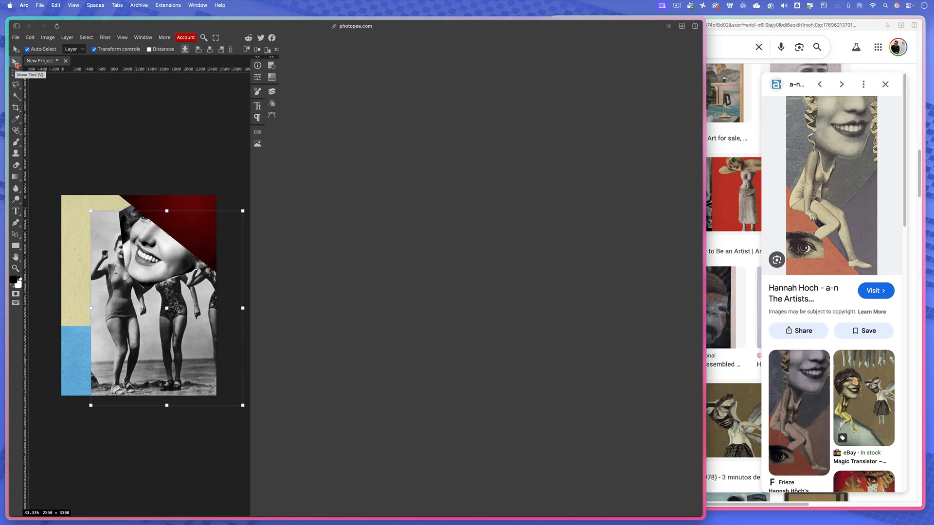
left_click_drag(107, 308, 112, 336)
left_click_drag(89, 333, 91, 312)
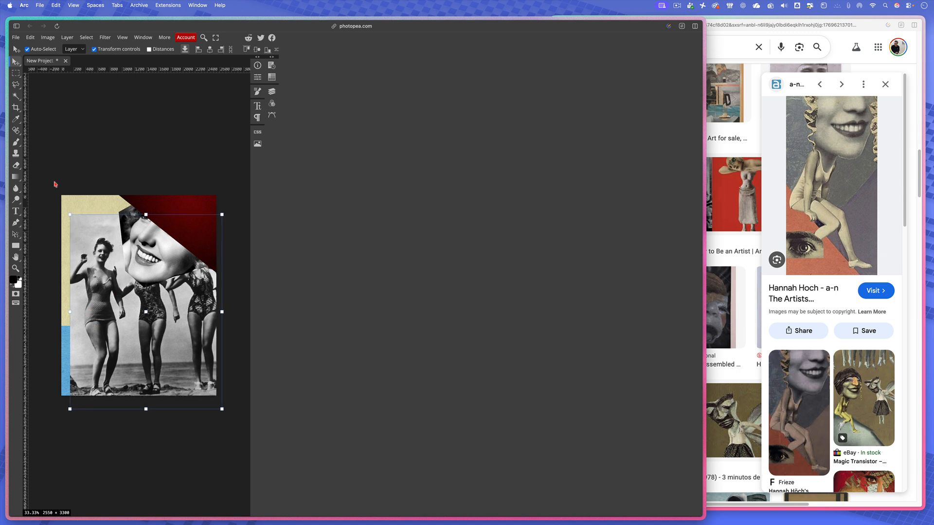
left_click(272, 92)
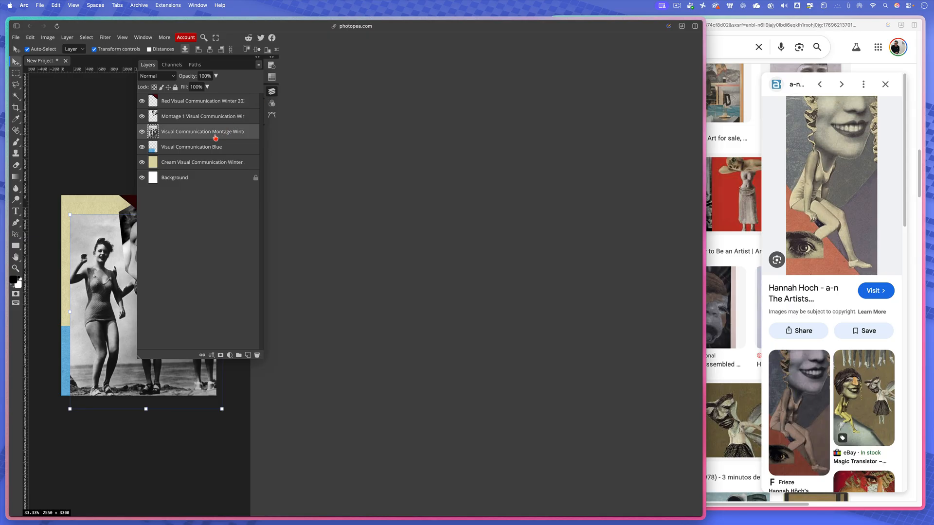
right_click(190, 138)
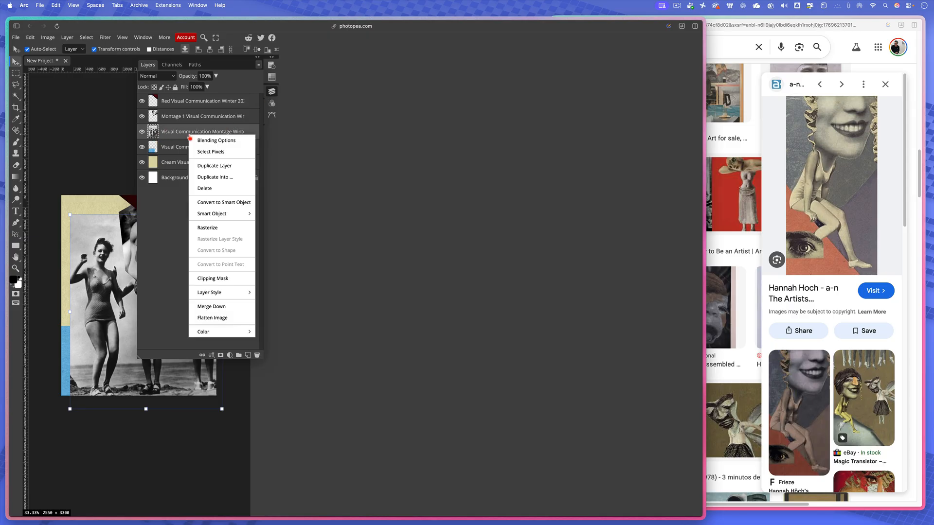
left_click(210, 228)
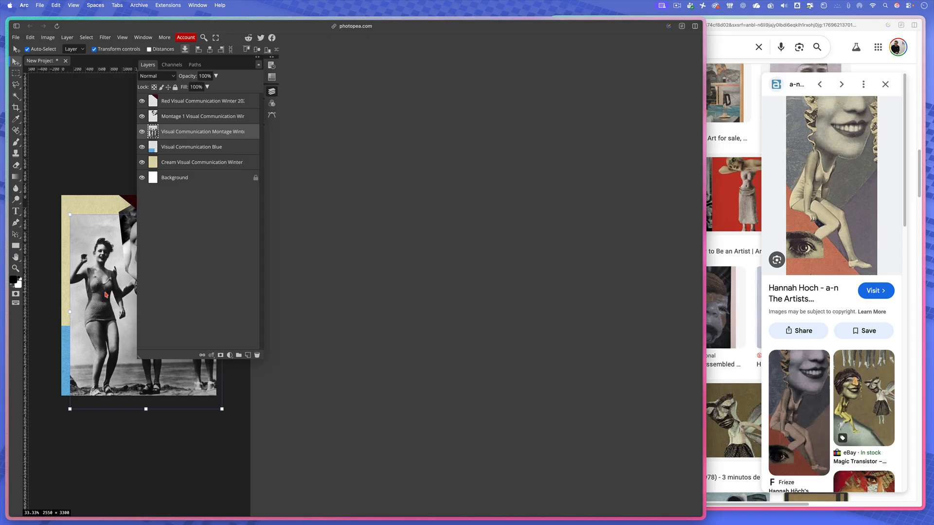
left_click(271, 96)
mouse_move(109, 308)
left_mouse_down()
mouse_move(117, 315)
mouse_move(125, 302)
mouse_move(99, 302)
left_mouse_up()
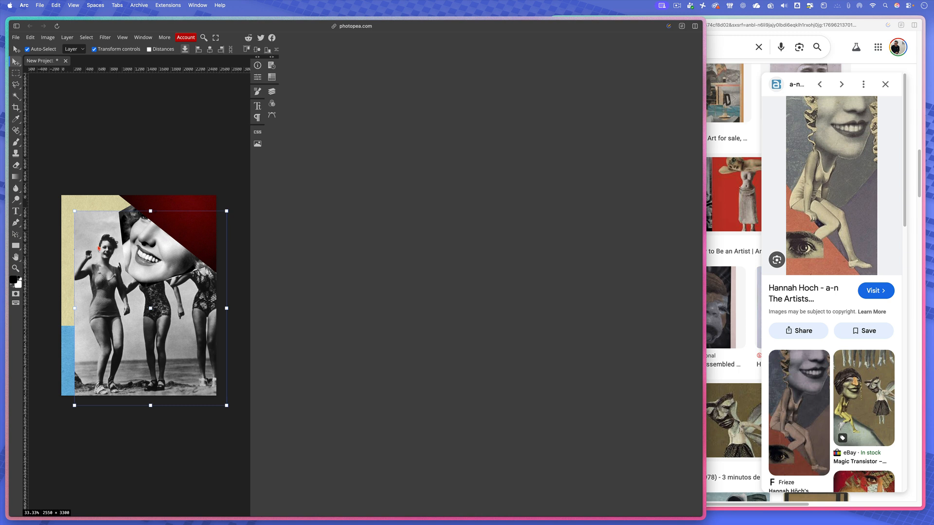
- Outline the leftmost woman's body, without her head, with an angular Polygonal Lasso selection
left_click(18, 90)
left_click(42, 97)
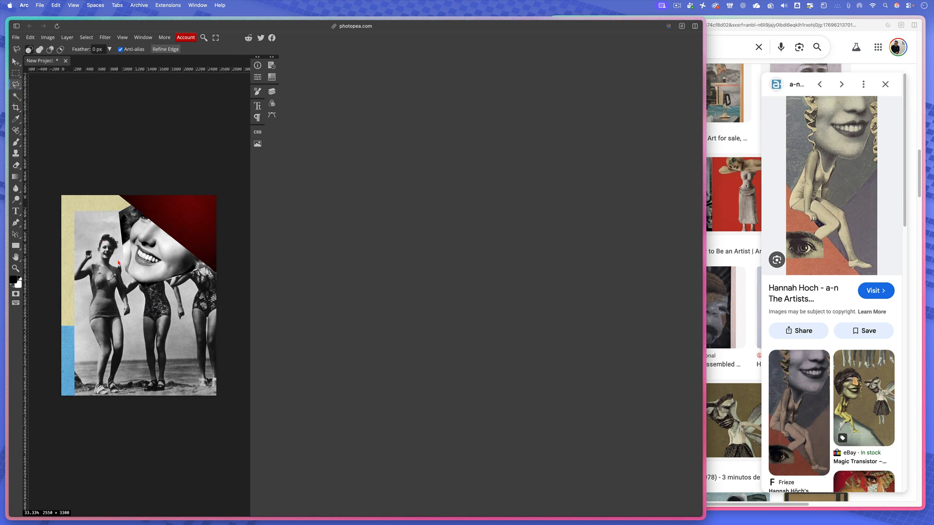
left_click(91, 245)
left_click(77, 245)
left_click(72, 284)
left_click(92, 276)
left_click(122, 376)
left_click(133, 313)
- Invert the body selection, delete the rest of the swimsuit photo, and deselect
left_click(92, 38)
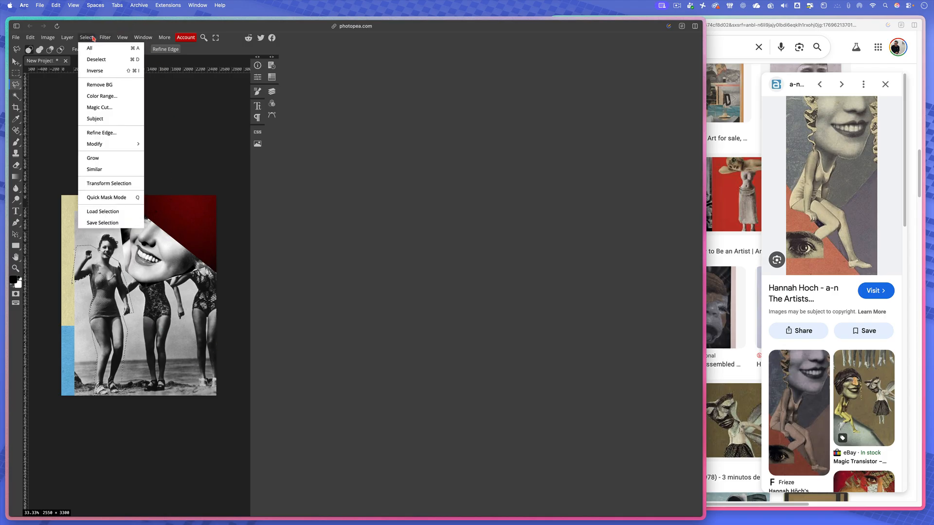
left_click(104, 72)
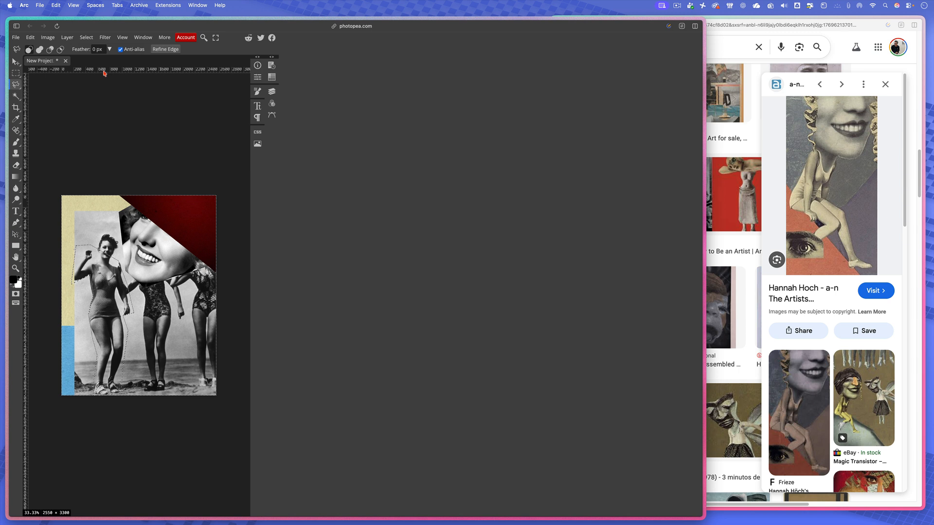
key("Delete")
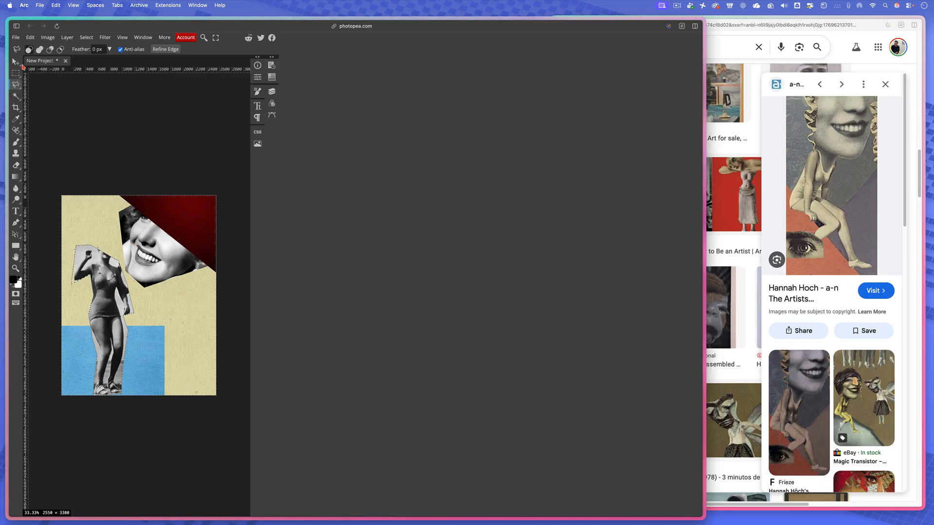
key("super+d")
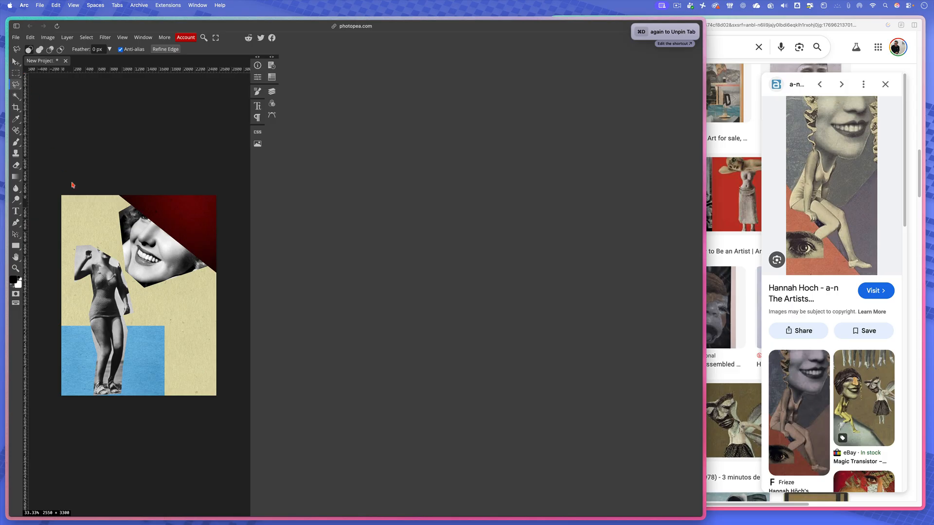
- Move the body cutout beneath the woman's chin and rotate it about 29° counter-clockwise
left_click(16, 62)
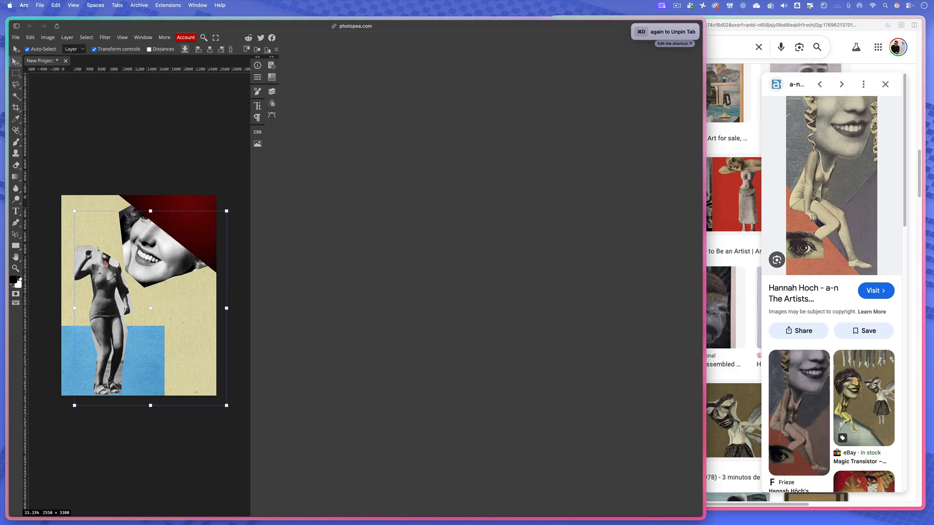
left_click_drag(111, 312, 185, 325)
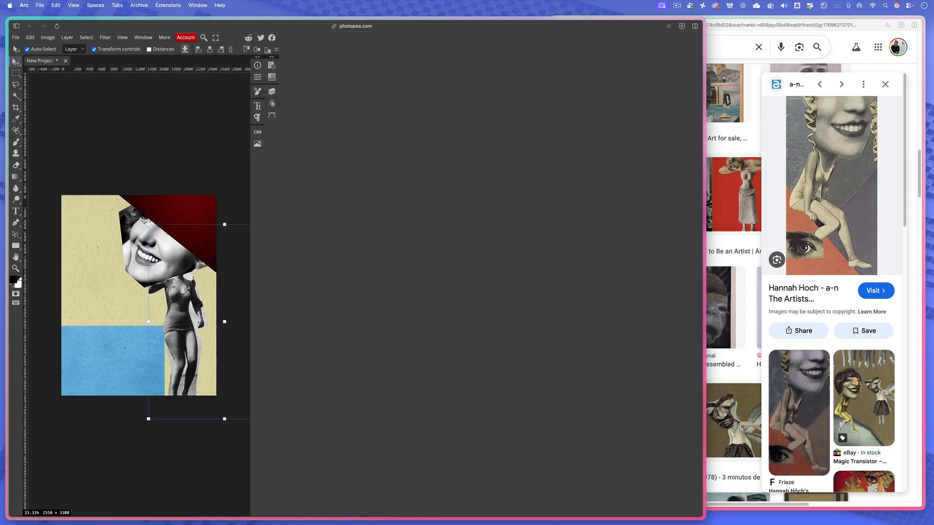
left_click_drag(145, 222, 127, 246)
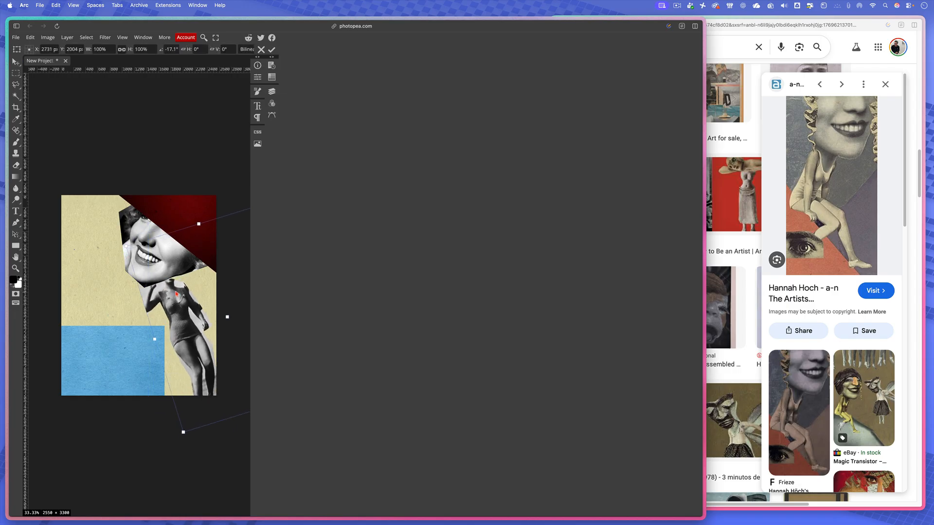
left_click_drag(176, 293, 179, 287)
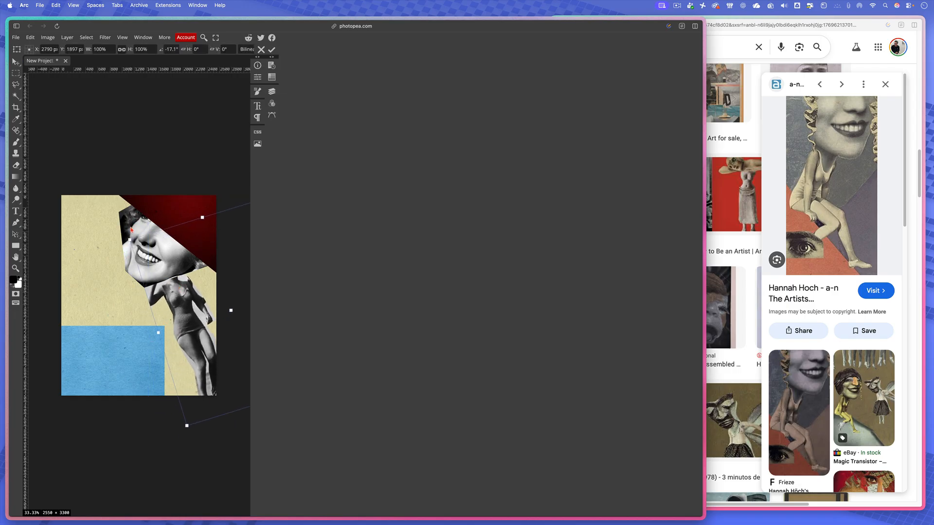
left_click_drag(131, 230, 107, 267)
left_click_drag(172, 333, 181, 310)
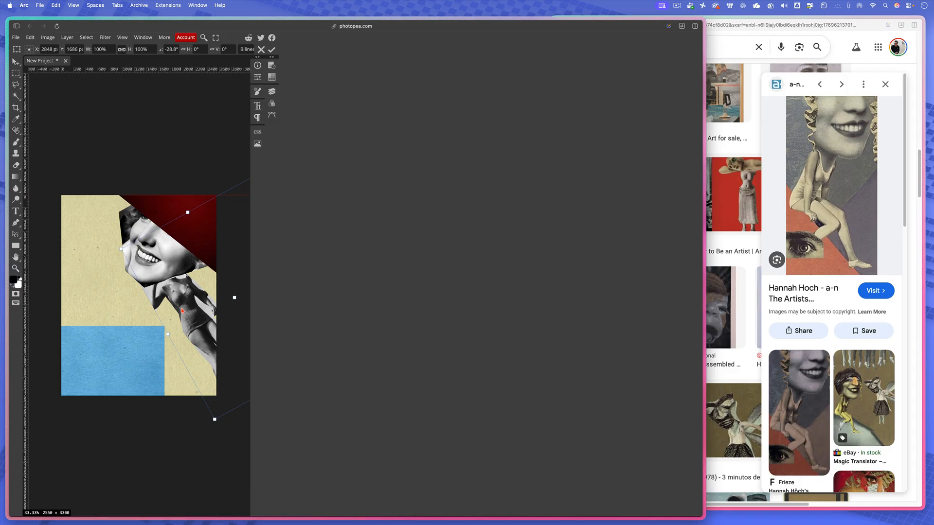
- Move the body layer above the Montage 1 head layer and nudge the body cutout slightly up and right against the chin
left_click(272, 92)
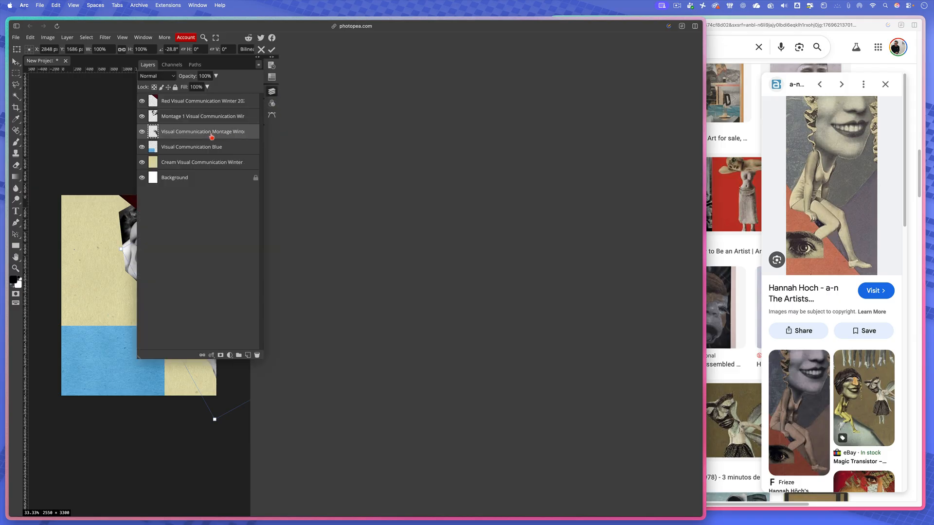
mouse_move(212, 133)
left_mouse_down()
mouse_move(214, 104)
mouse_move(213, 116)
left_mouse_up()
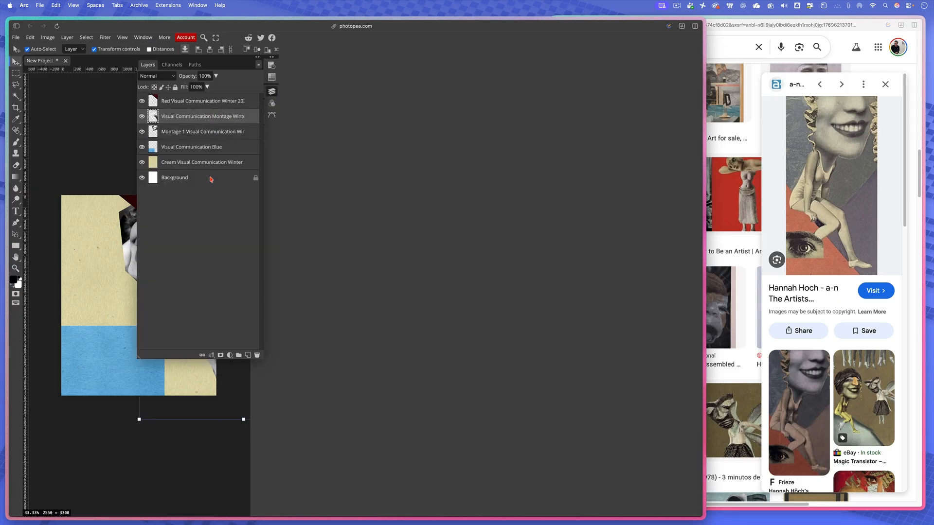
left_click(121, 266)
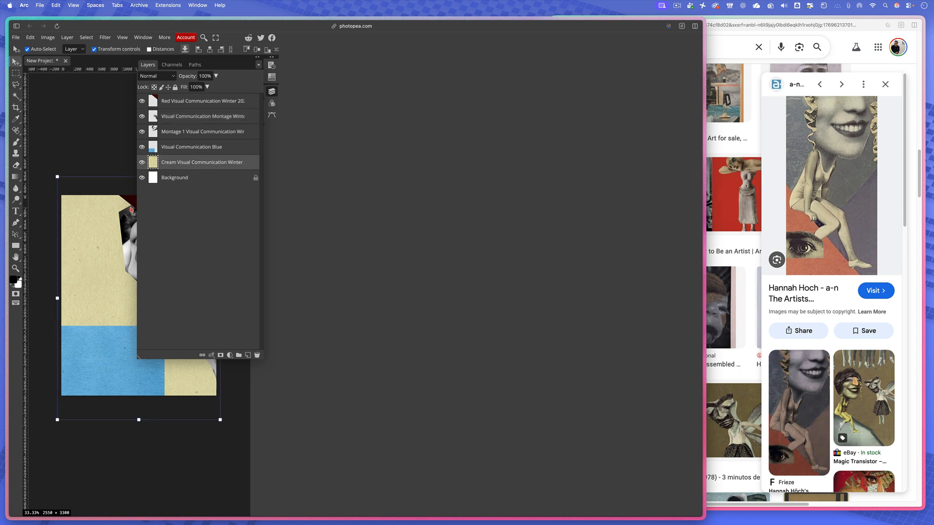
left_click(272, 94)
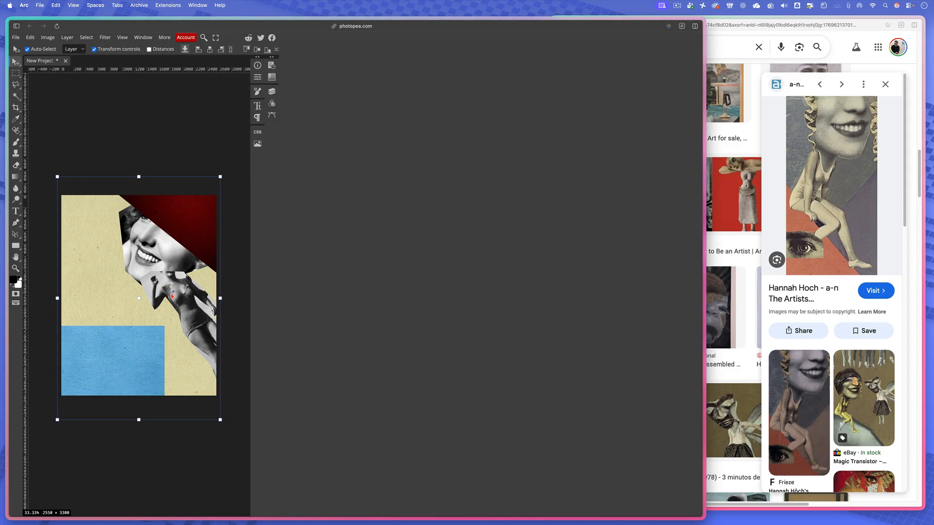
left_click_drag(173, 299, 177, 297)
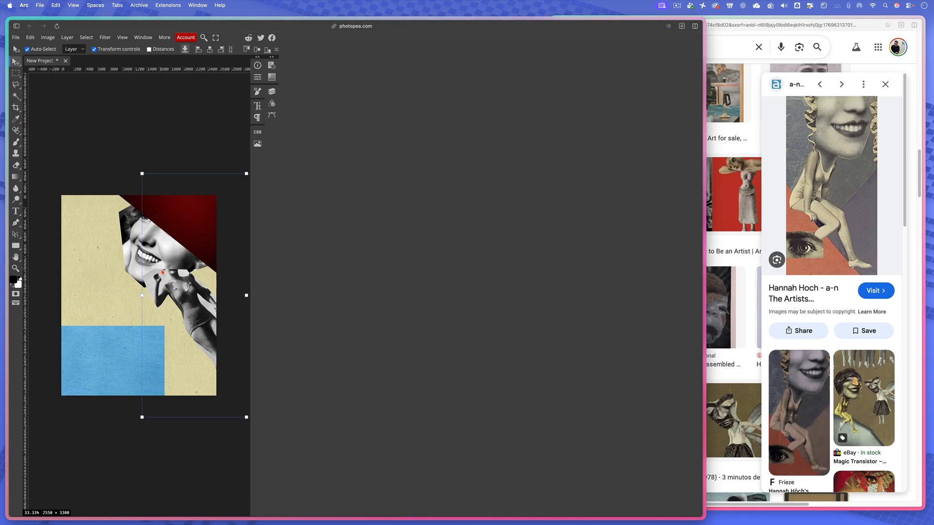
scroll(162, 273, "up", 5)
left_click_drag(181, 289, 109, 286)
left_click(273, 93)
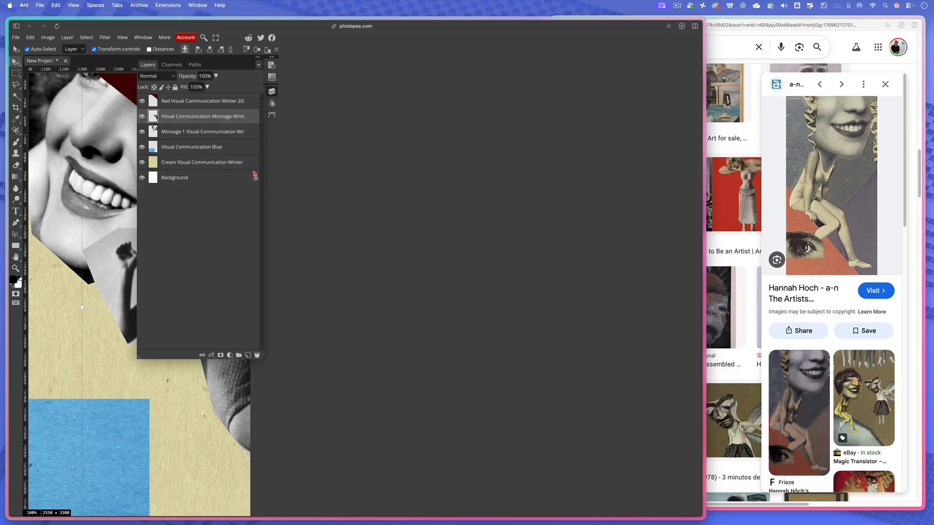
left_click(272, 91)
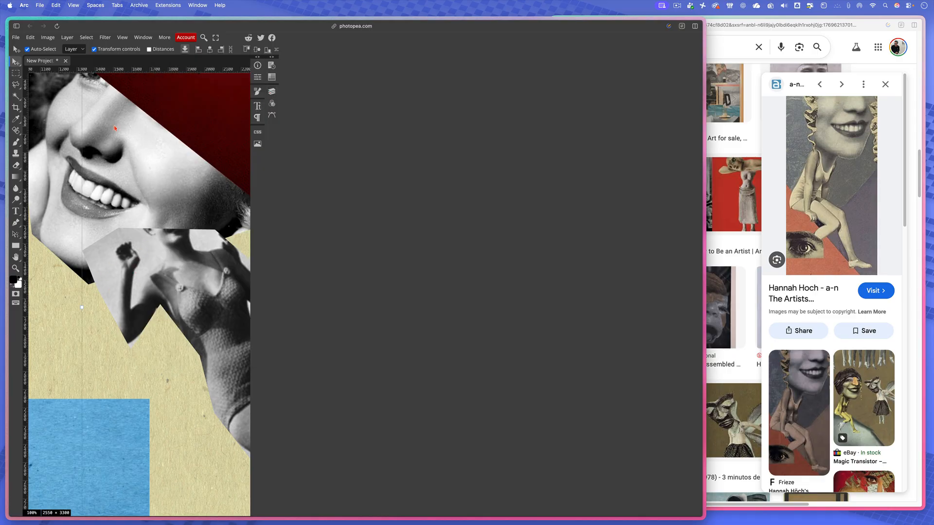
right_click(18, 87)
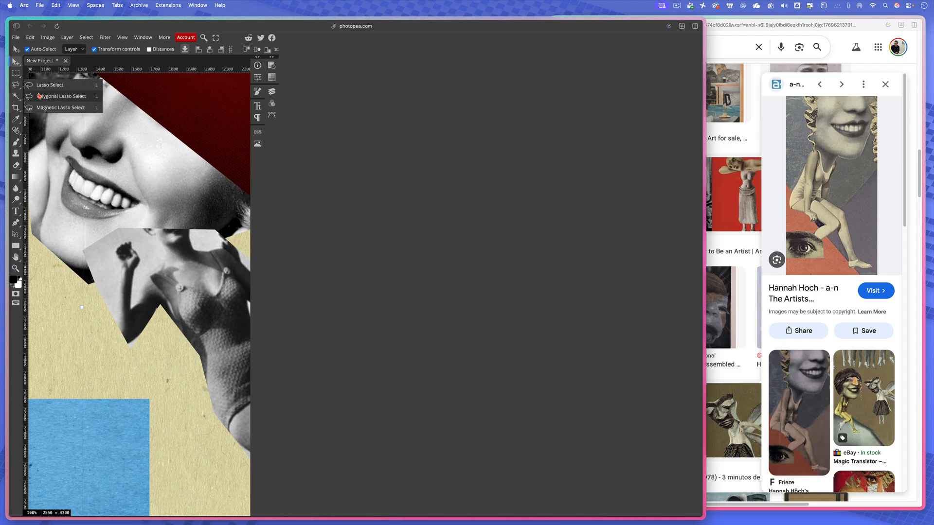
left_click(40, 96)
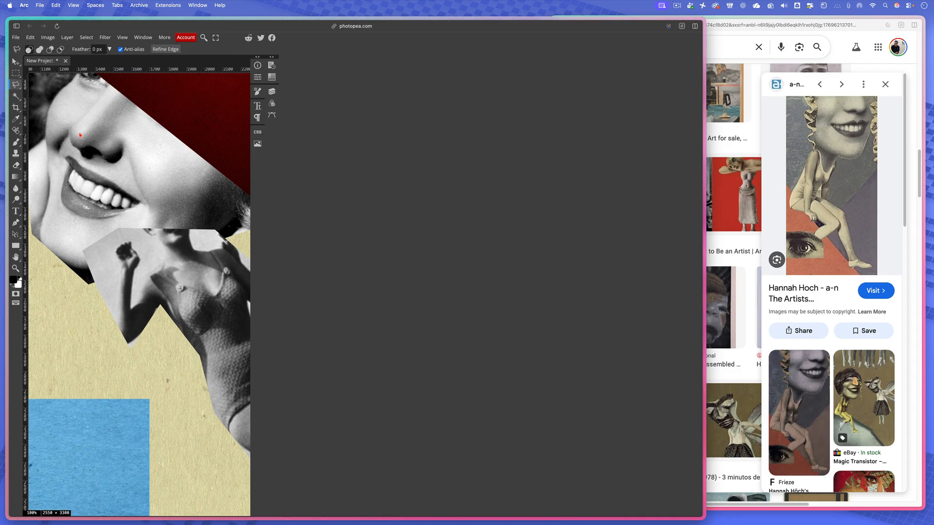
left_click(112, 313)
left_click(120, 276)
left_click(118, 244)
left_click(132, 241)
left_click(135, 252)
left_click(131, 307)
left_click(155, 268)
left_click(222, 247)
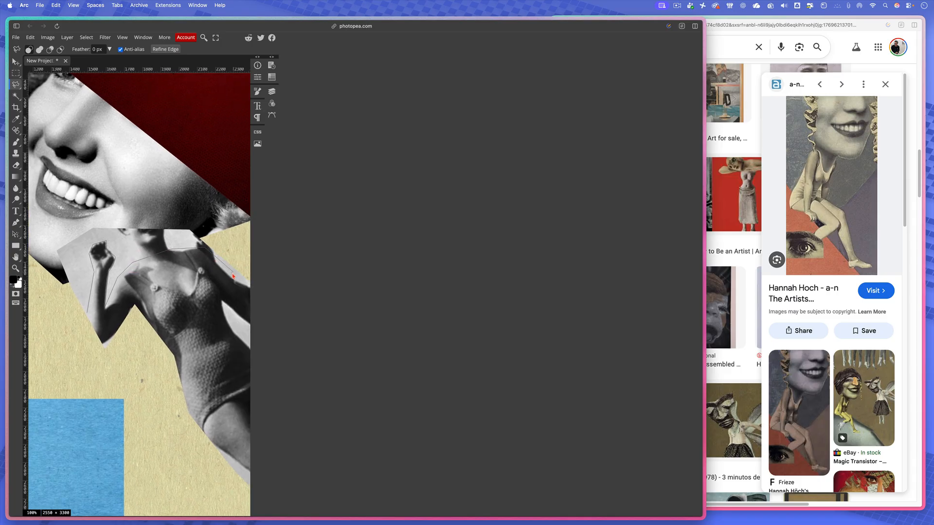
left_click(231, 274)
left_click(244, 276)
left_click(231, 238)
left_click(45, 248)
left_click(67, 324)
left_click(88, 315)
key("super+d")
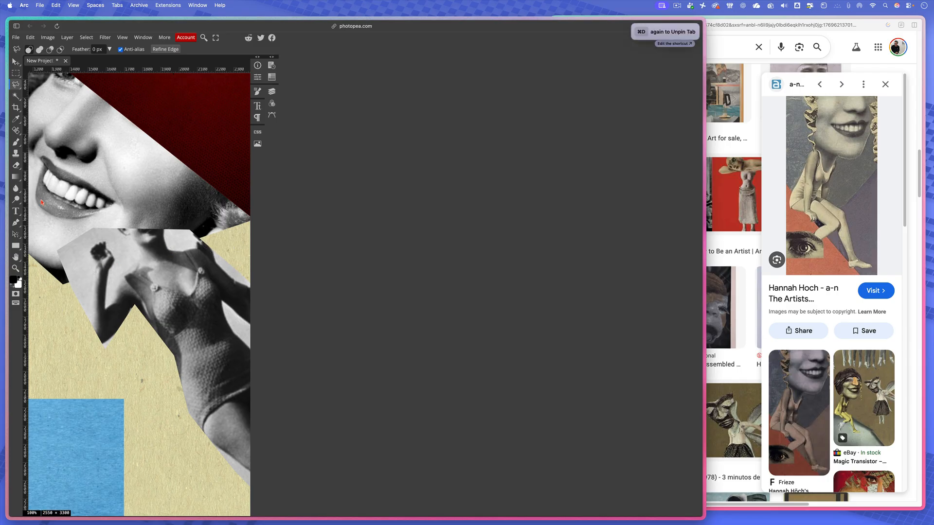
right_click(18, 88)
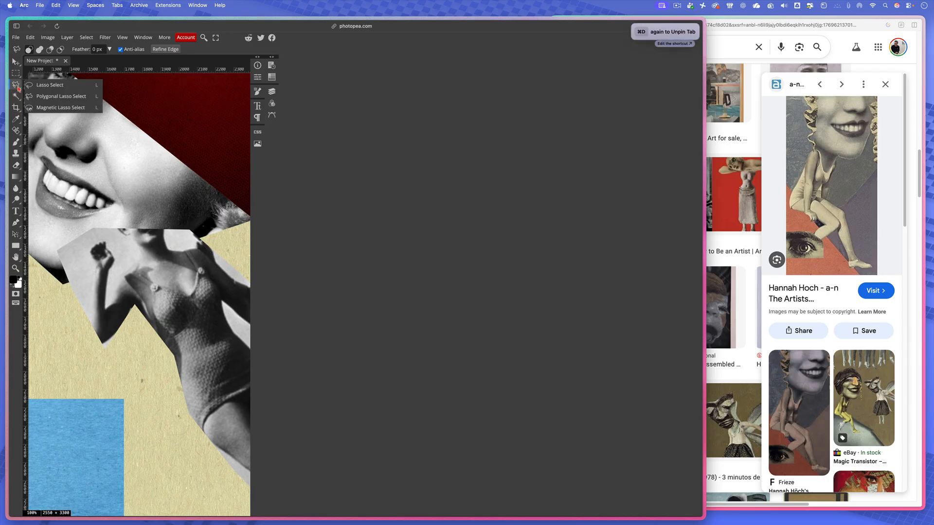
left_click(67, 86)
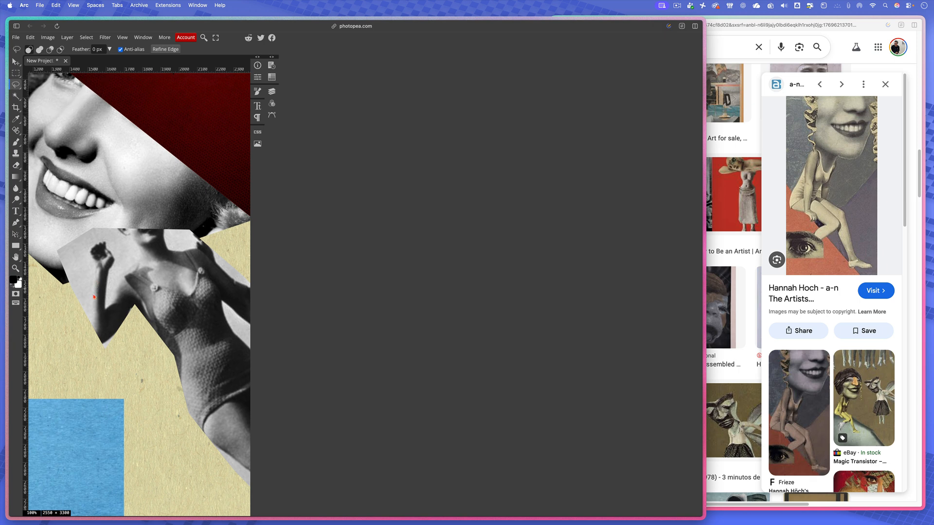
mouse_move(84, 318)
left_mouse_down()
mouse_move(87, 242)
mouse_move(111, 241)
mouse_move(111, 292)
mouse_move(124, 259)
mouse_move(117, 237)
mouse_move(131, 230)
mouse_move(225, 259)
mouse_move(217, 224)
mouse_move(94, 209)
mouse_move(25, 233)
mouse_move(55, 318)
mouse_move(81, 334)
mouse_move(87, 313)
left_mouse_up()
key("super+d")
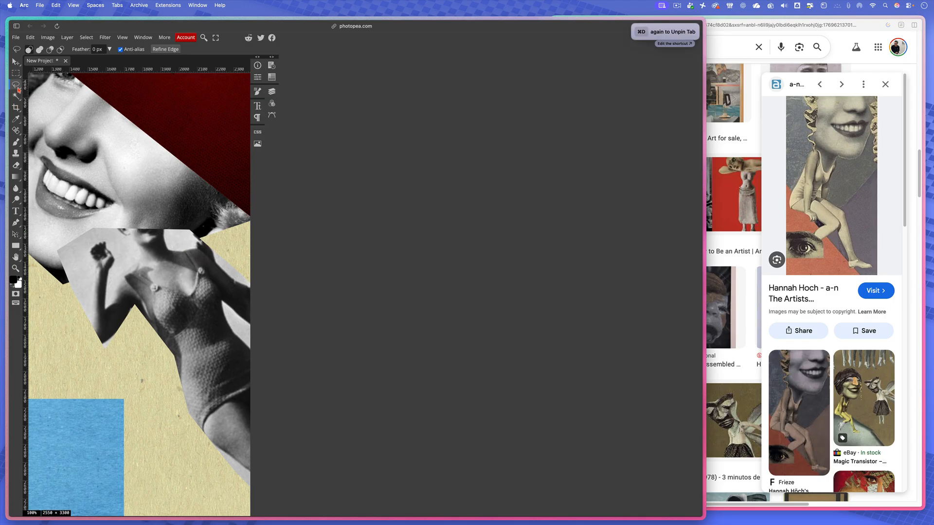
- Outline the grey backdrop and neck around the body's raised arm and shoulders with the Polygonal Lasso, delete that area, and deselect
right_click(18, 89)
left_click(61, 97)
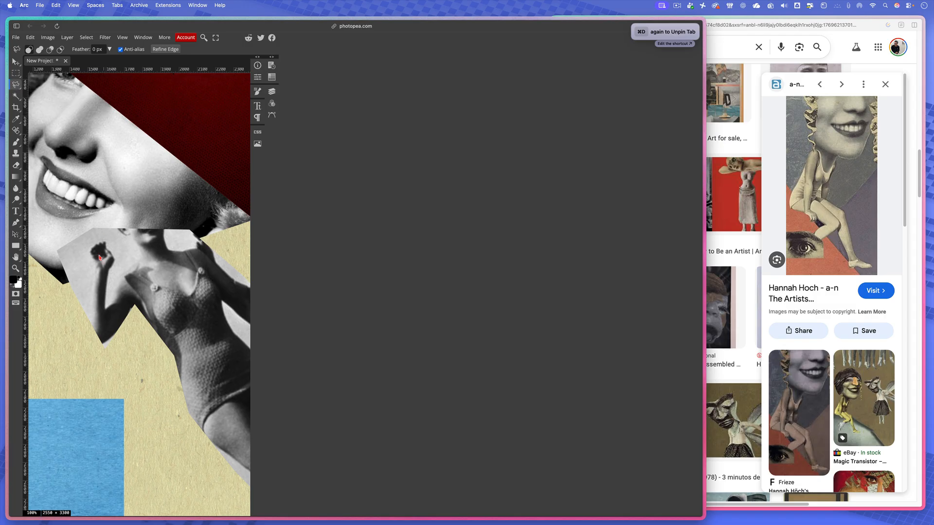
left_click(87, 319)
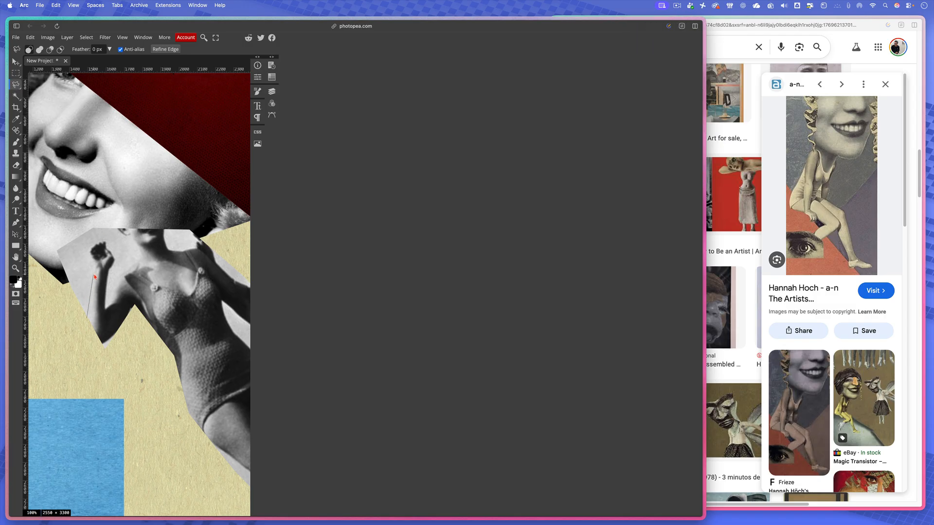
left_click(90, 253)
left_click(95, 244)
left_click(105, 308)
left_click(128, 271)
left_click(170, 250)
left_click(202, 250)
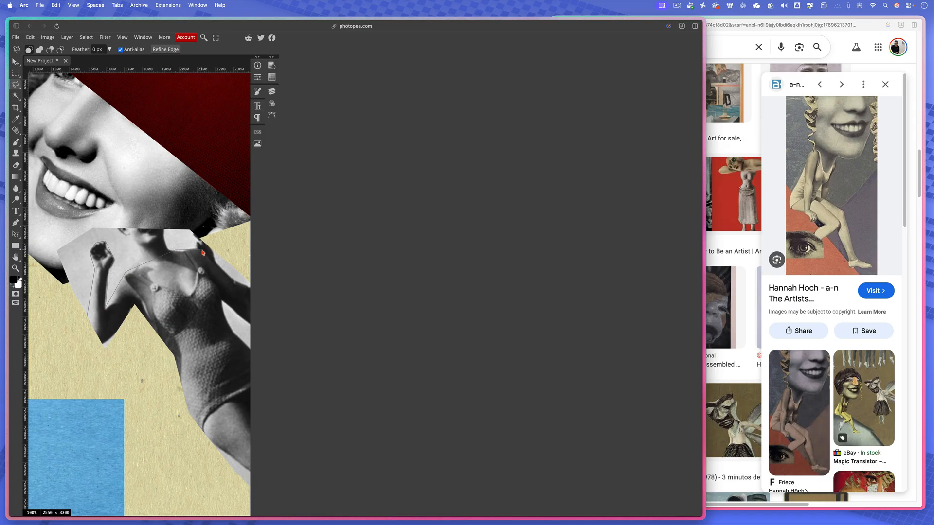
left_click(233, 278)
left_click(247, 285)
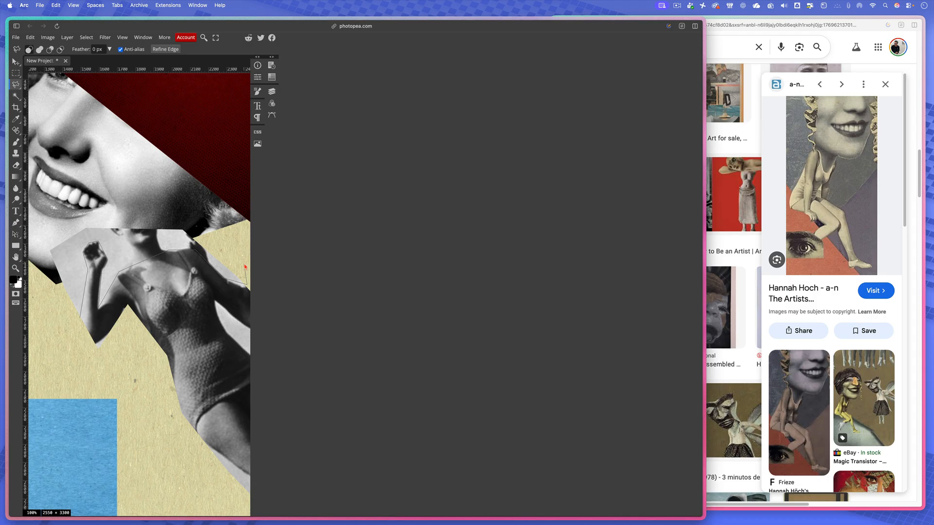
left_click(244, 264)
left_click(169, 206)
left_click(68, 209)
left_click(38, 252)
left_click(80, 322)
key("Delete")
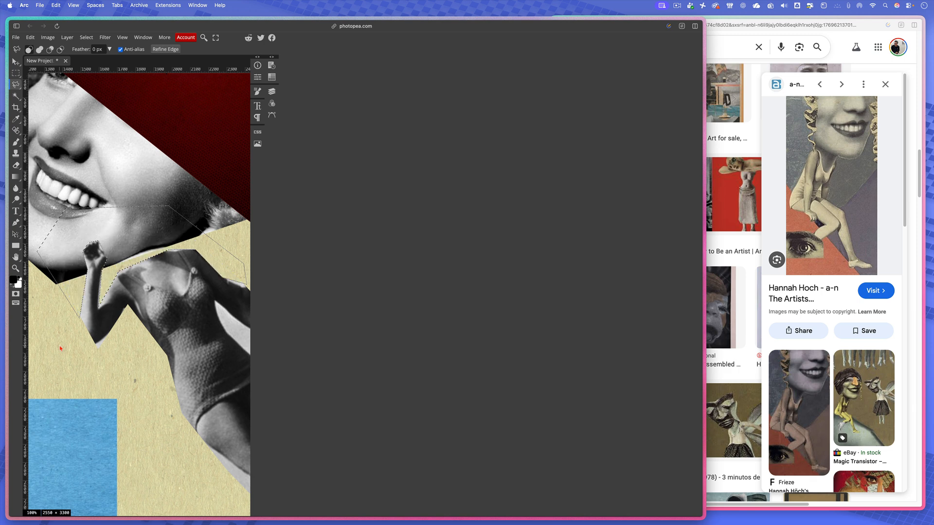
key("super+d")
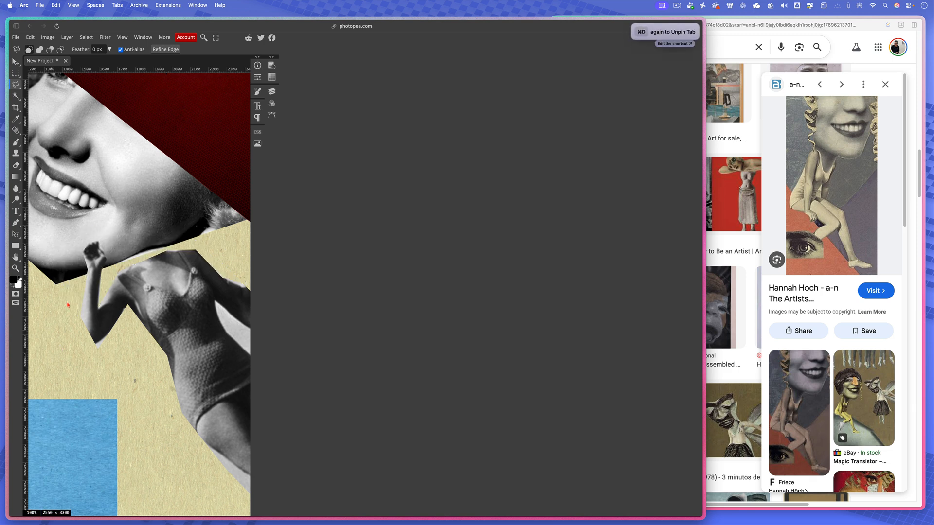
- Move the trimmed body cutout slightly up and left so the shoulders meet the woman's chin
left_click(272, 93)
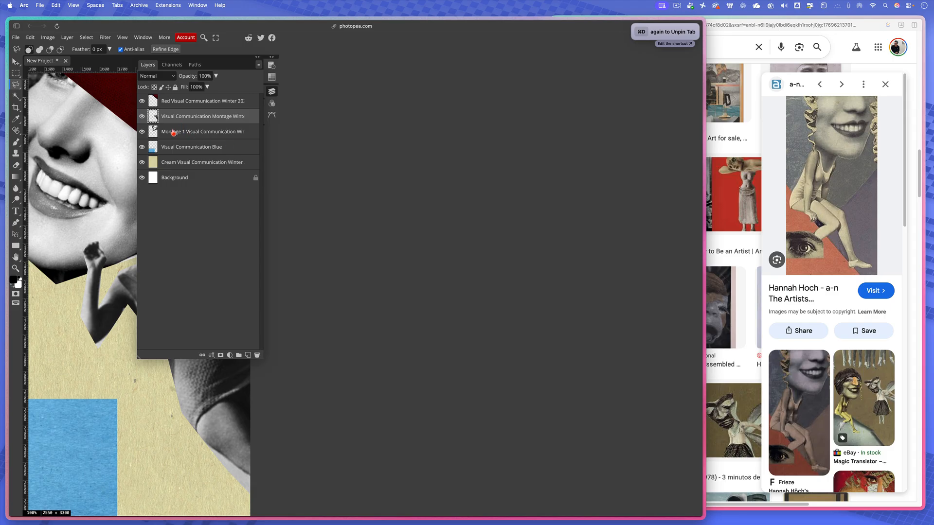
left_click(273, 92)
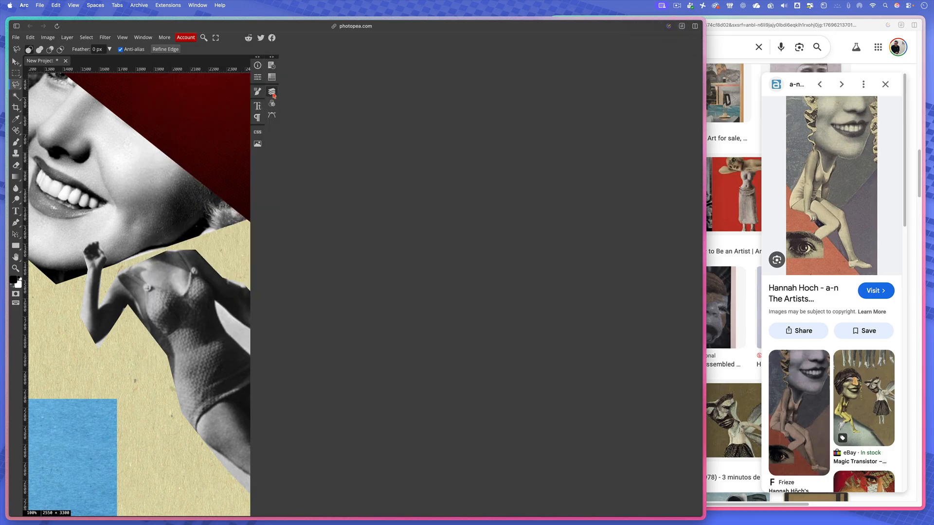
left_click(149, 297)
left_click(16, 62)
left_click_drag(172, 311, 159, 306)
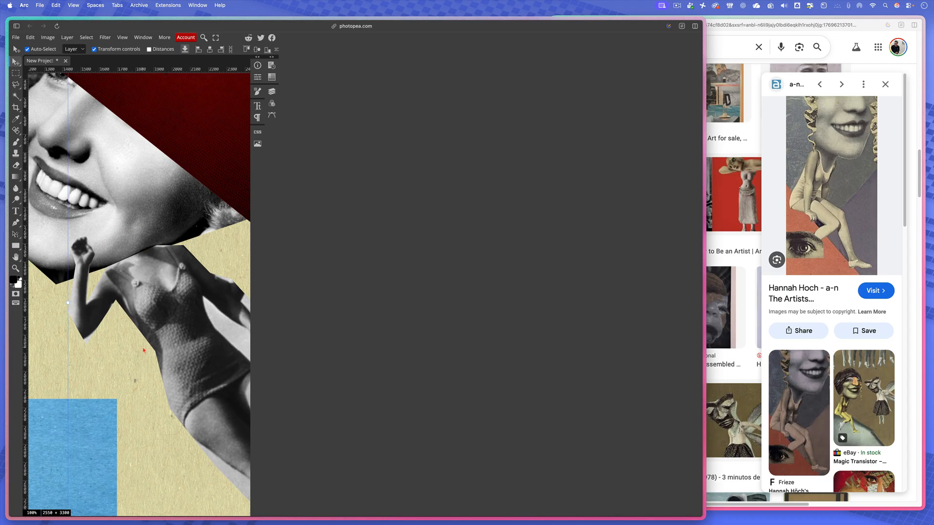
- Place the black-and-white eye photo on the page and scale it to about 178.69% over the blue rectangle
scroll(143, 349, "down", 5)
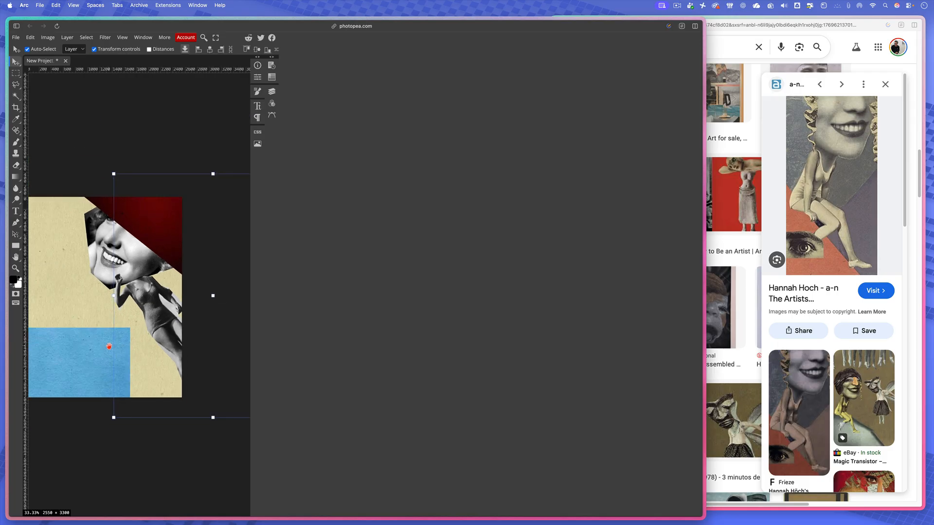
left_click_drag(109, 346, 143, 339)
scroll(143, 338, "up", 5)
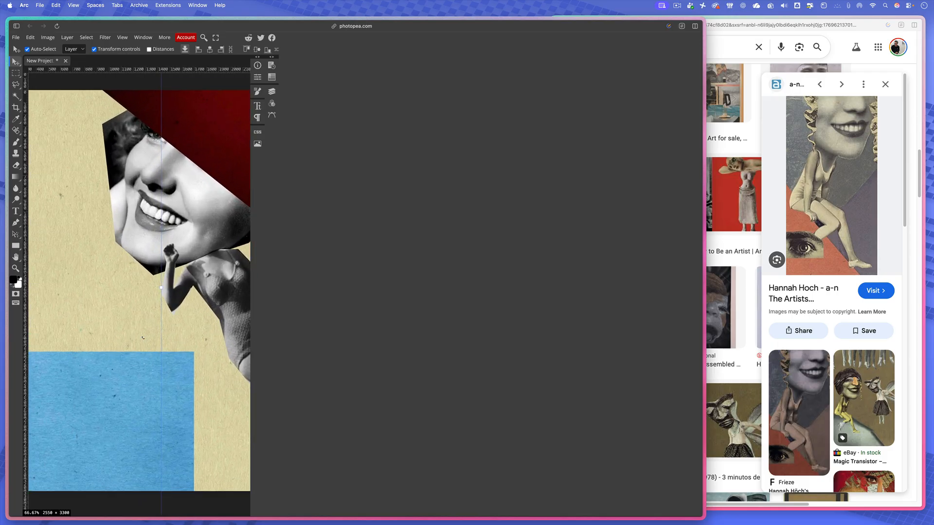
left_click_drag(176, 312, 131, 276)
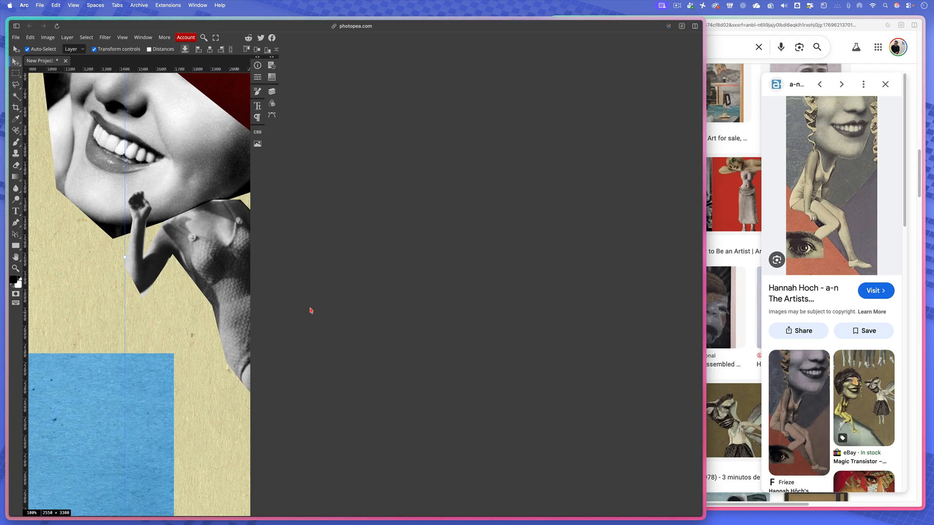
left_click_drag(169, 304, 174, 341)
key("super+minus")
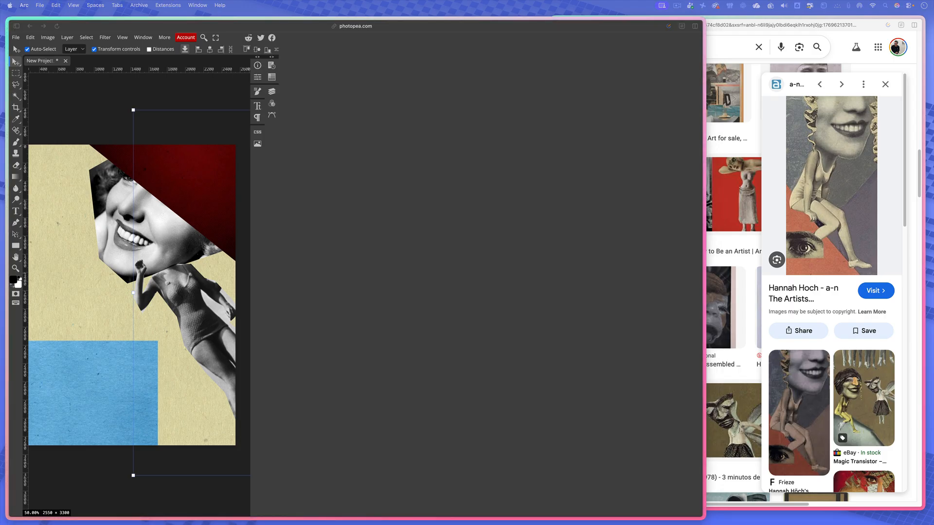
left_click_drag(275, 384, 90, 397)
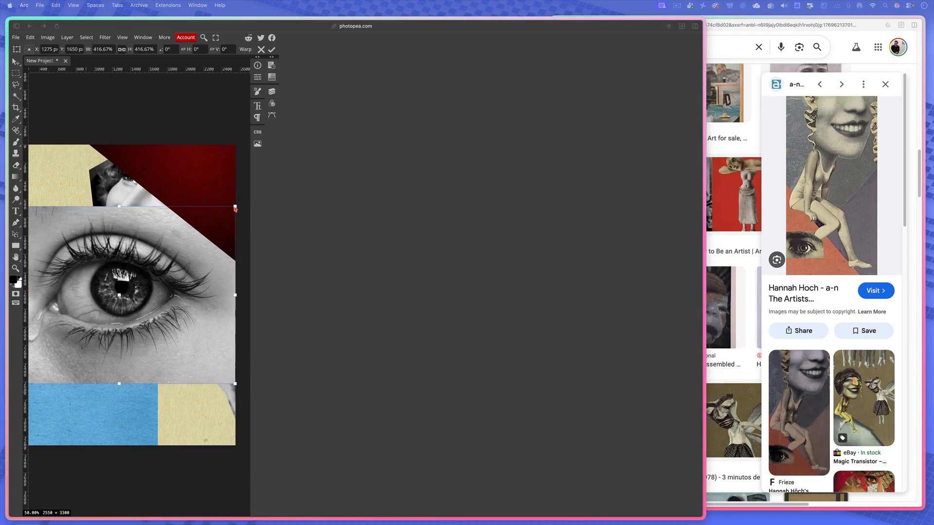
left_click_drag(236, 210, 104, 392)
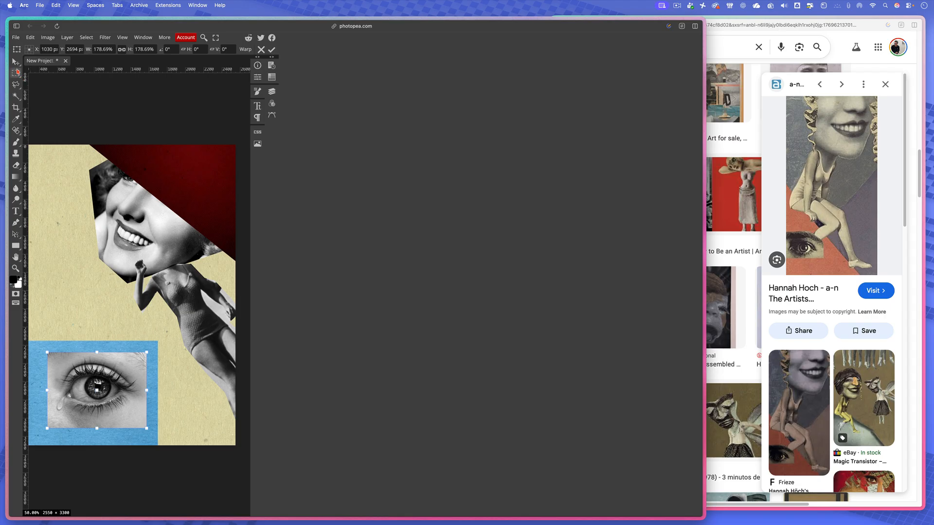
- Move the eye photo left over the blue rectangle so it slightly overhangs the page's left edge
left_click(16, 62)
mouse_move(111, 399)
left_mouse_down()
mouse_move(91, 401)
mouse_move(108, 401)
left_mouse_up()
scroll(122, 402, "left", 3)
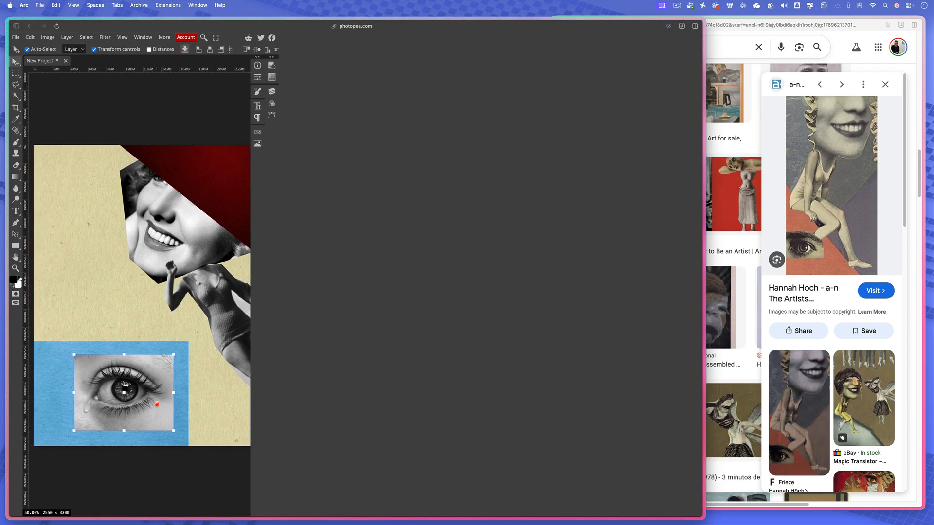
left_click_drag(117, 398, 65, 393)
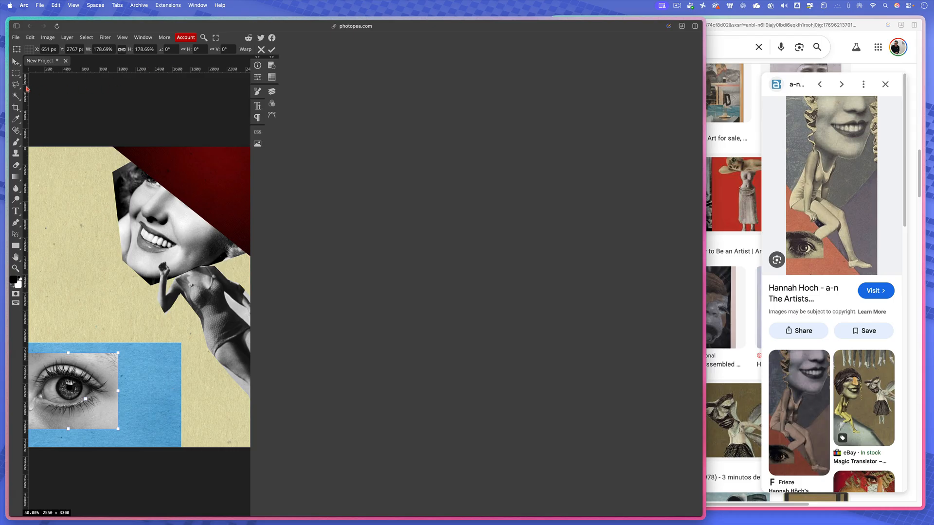
- Rasterize the eye photo's layer
left_click(16, 85)
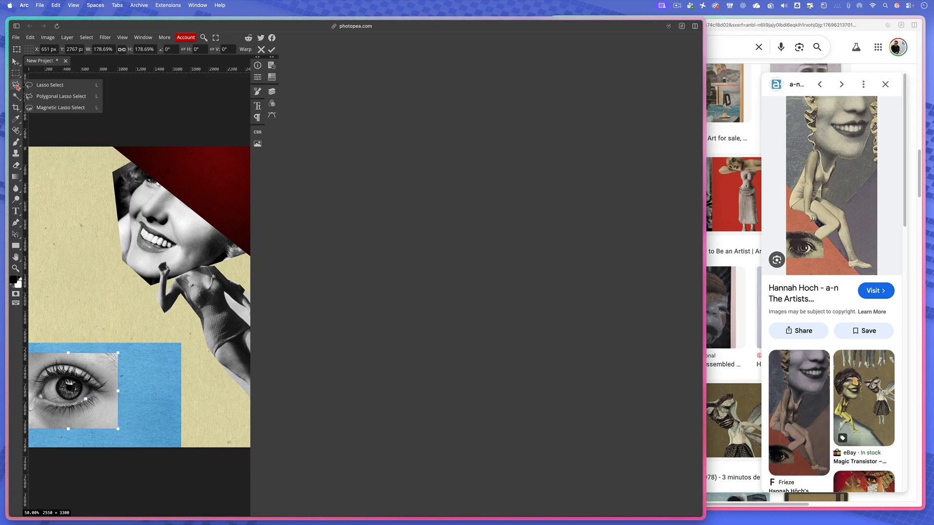
left_click(41, 86)
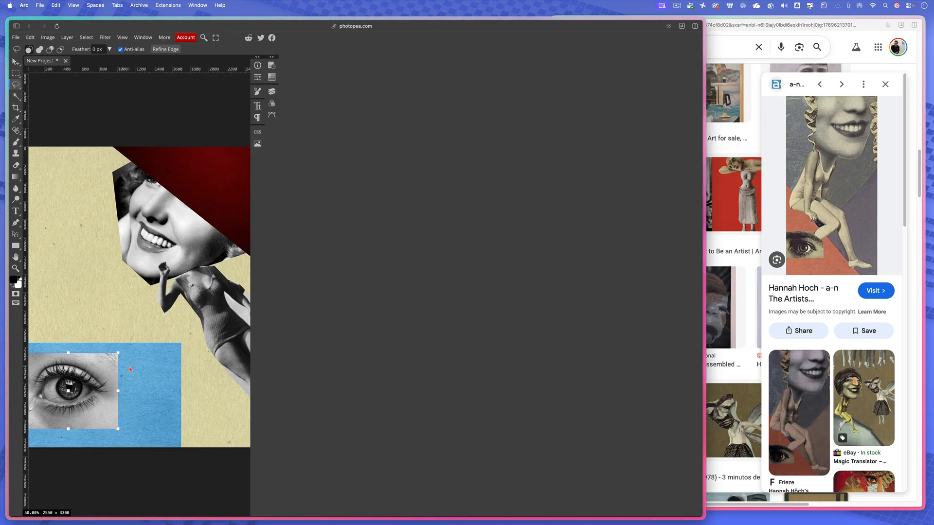
scroll(124, 355, "left", 2)
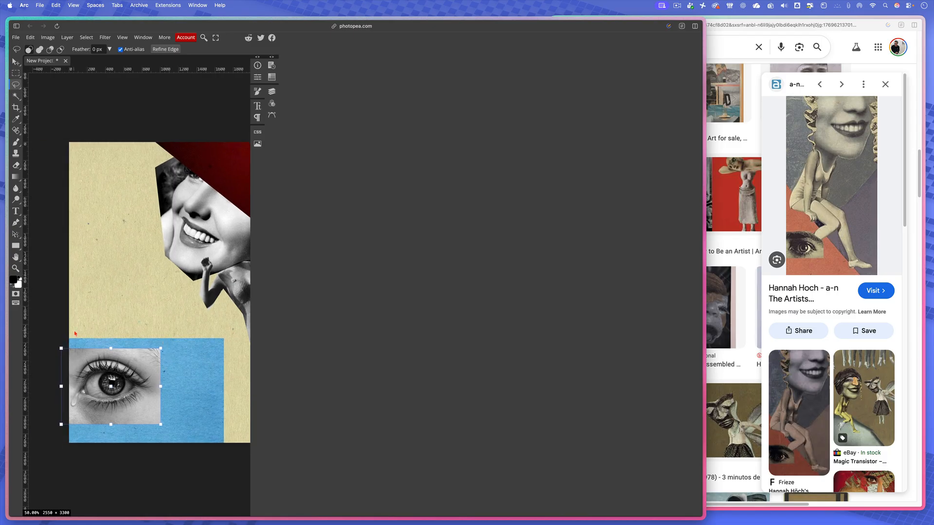
left_click(271, 91)
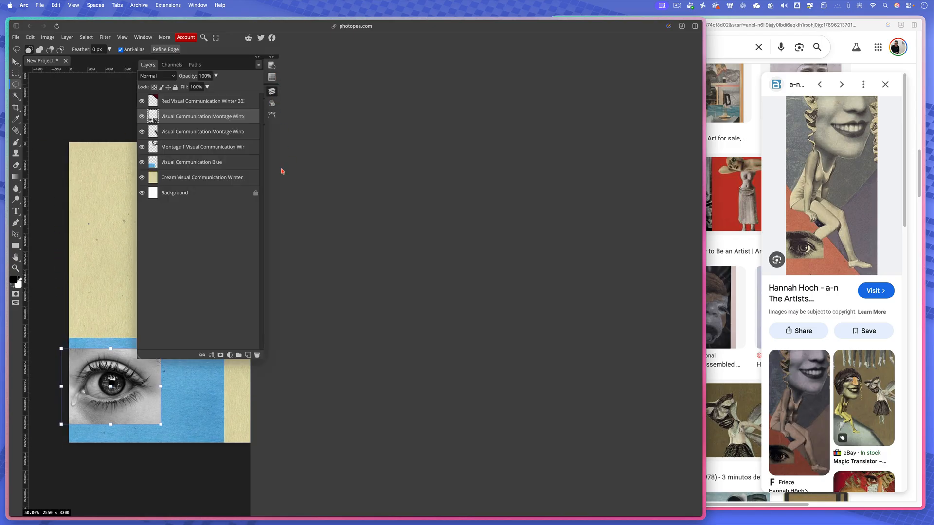
right_click(193, 120)
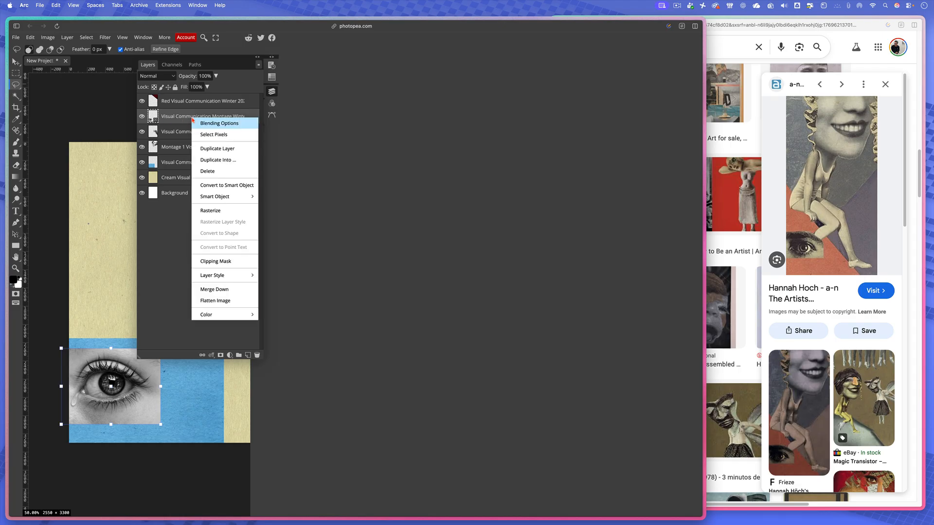
left_click(219, 212)
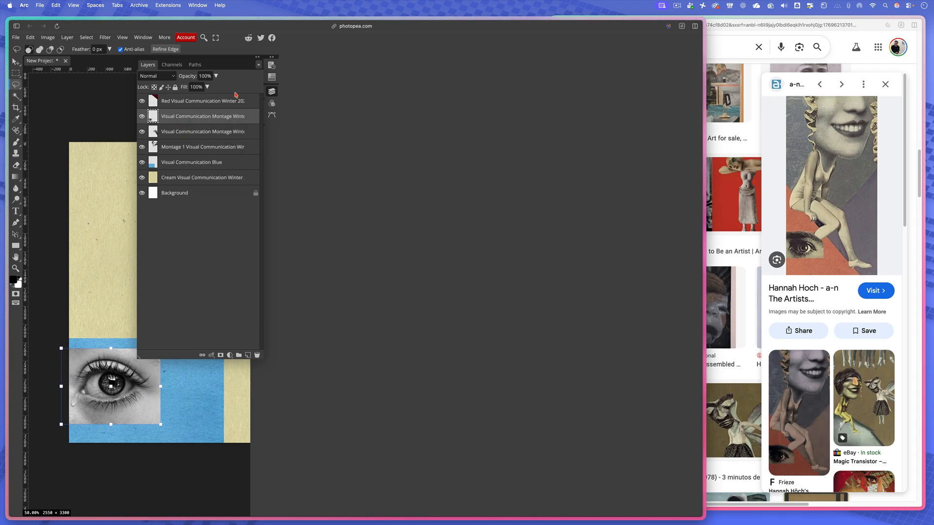
left_click(271, 92)
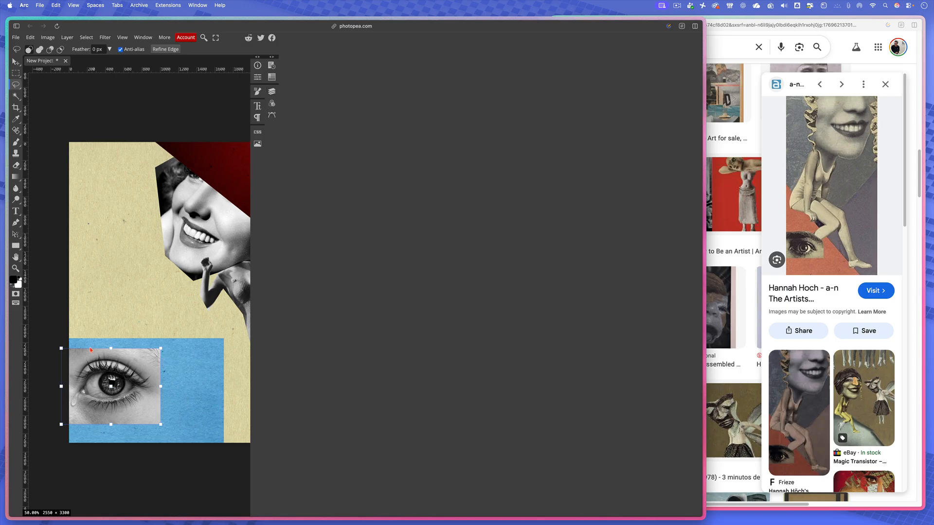
- Trace a loose freehand Lasso selection around the eye and its lashes, and undo the deletion of the selected area
right_click(16, 87)
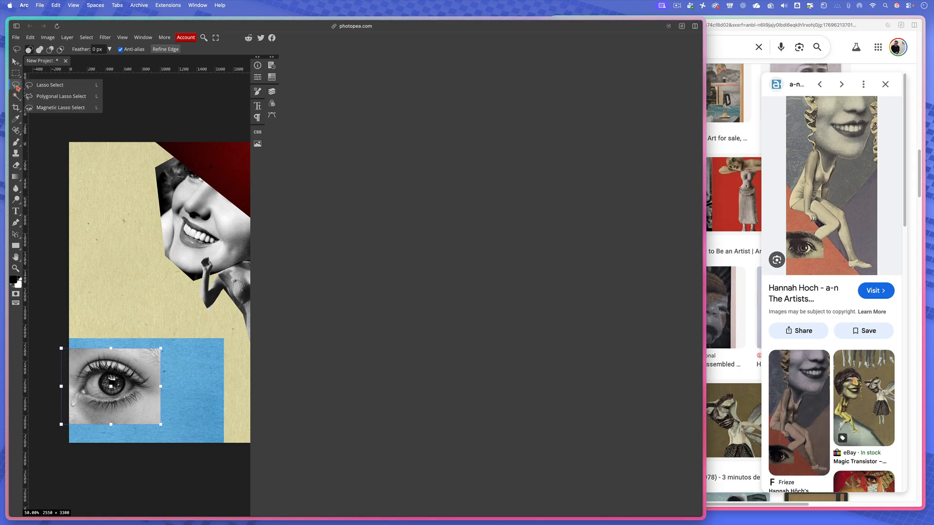
left_click(53, 88)
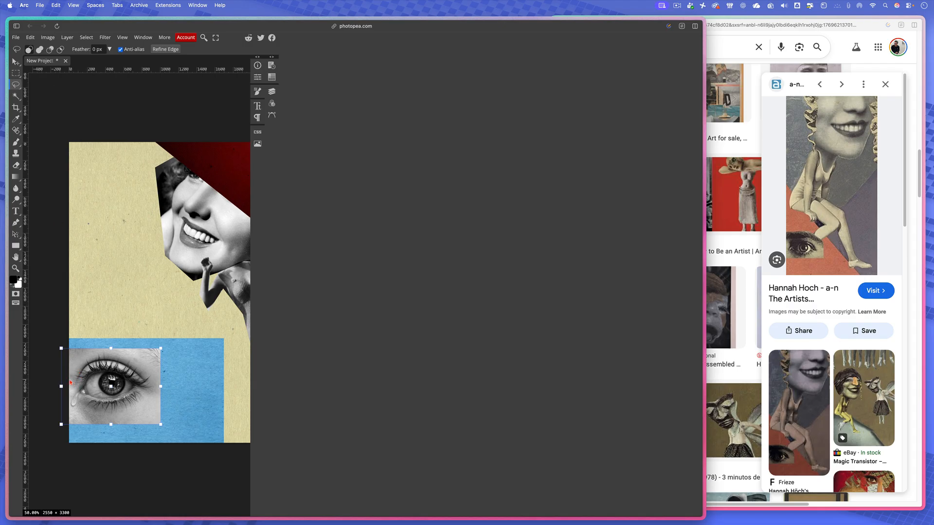
mouse_move(78, 368)
left_mouse_down()
mouse_move(102, 355)
mouse_move(137, 361)
mouse_move(152, 386)
mouse_move(147, 405)
mouse_move(91, 419)
mouse_move(78, 370)
left_mouse_up()
key("Delete")
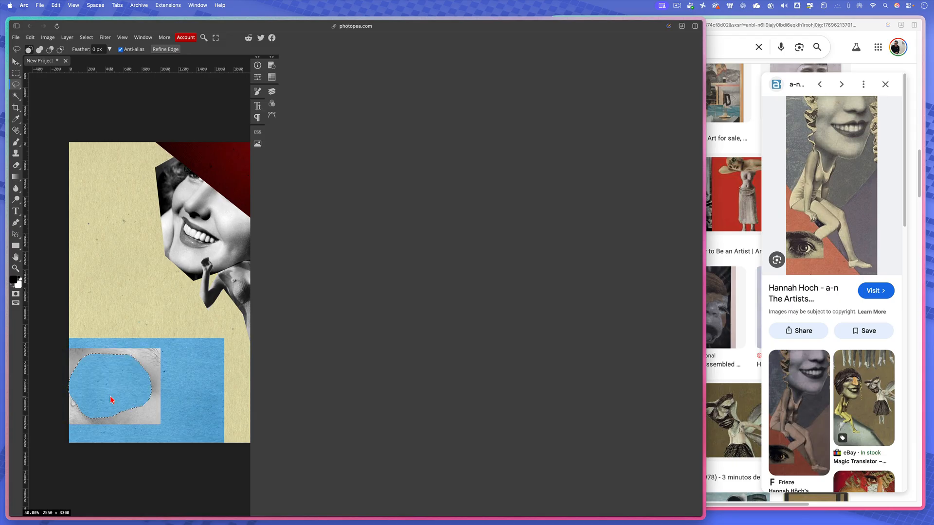
key("super+z")
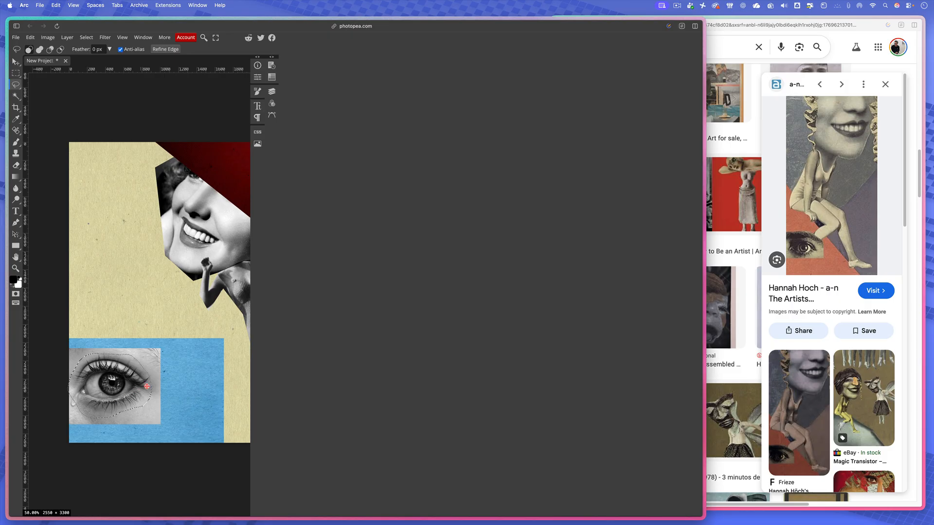
- Invert the eye selection, delete the surrounding photo area so only the cut-out eye remains, and deselect
left_click(91, 38)
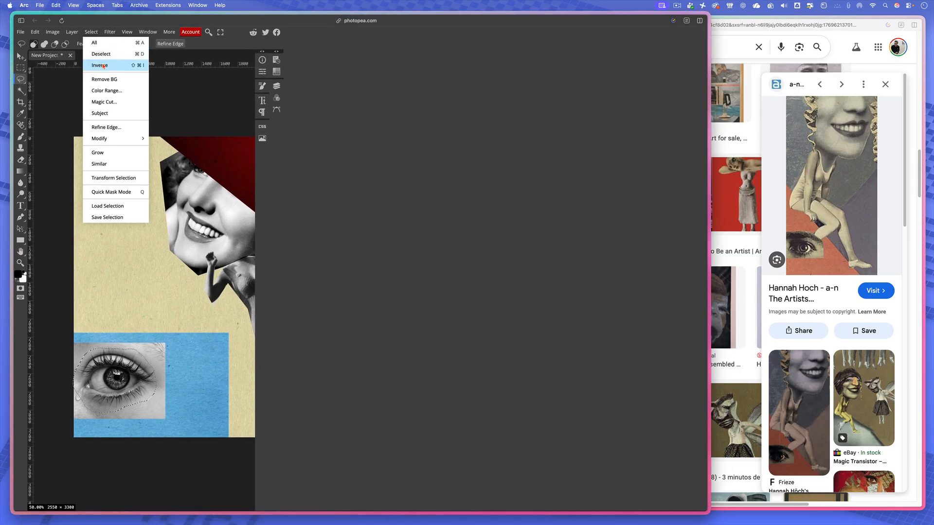
left_click(102, 65)
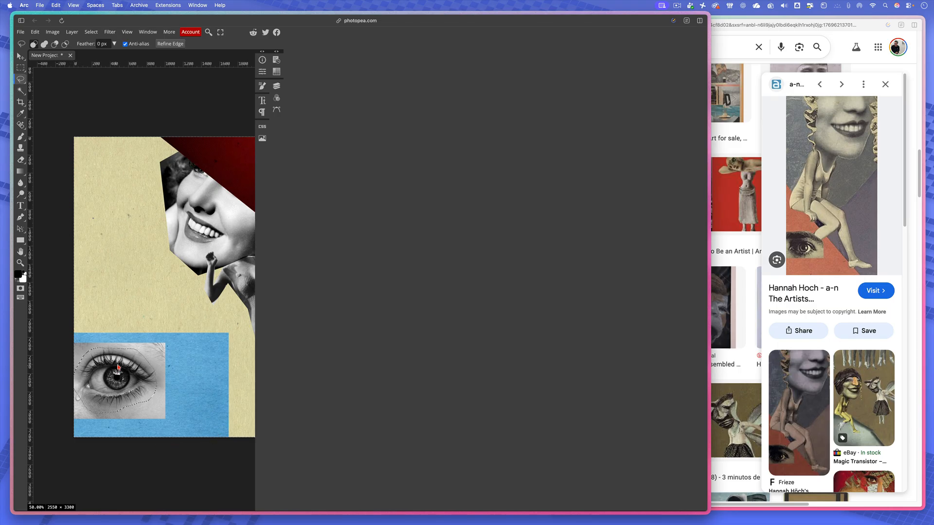
key("Delete")
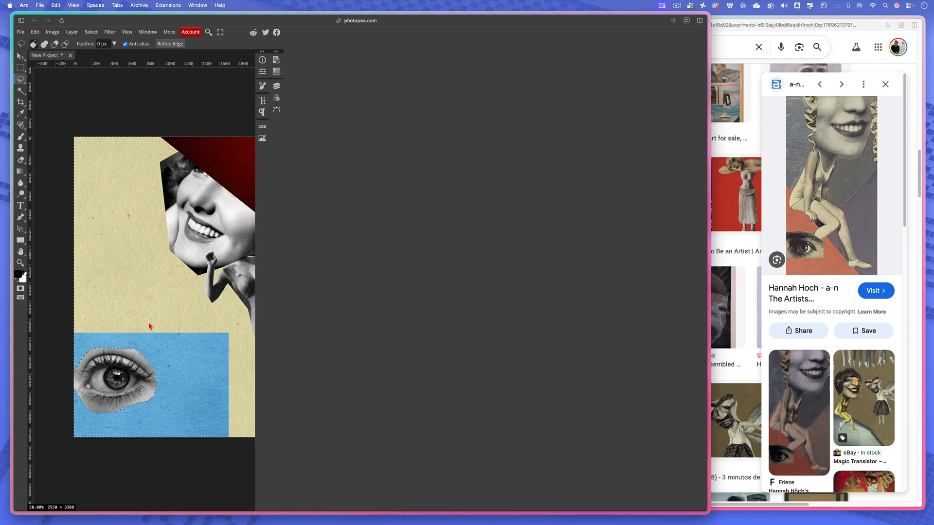
key("super+d")
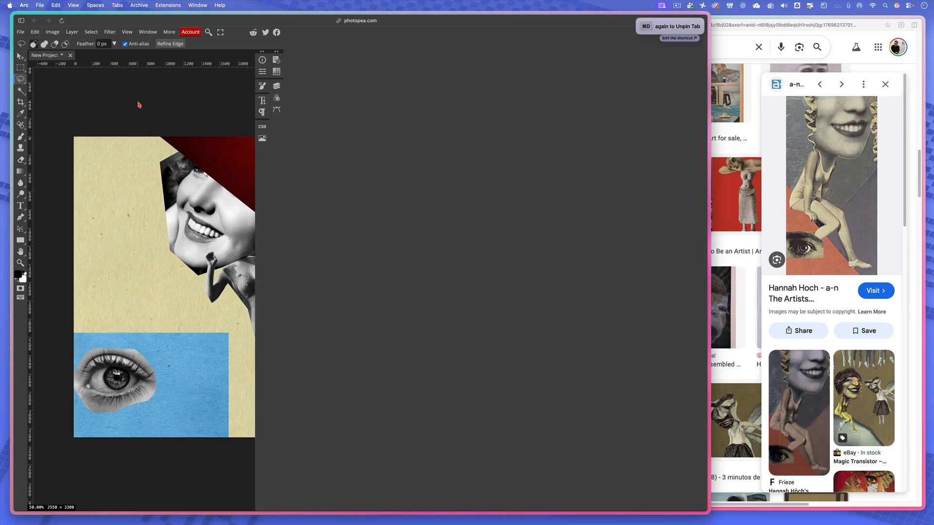
- Show the document's layer list and take a partial screenshot of it together with the montage
scroll(178, 259, "right", 3)
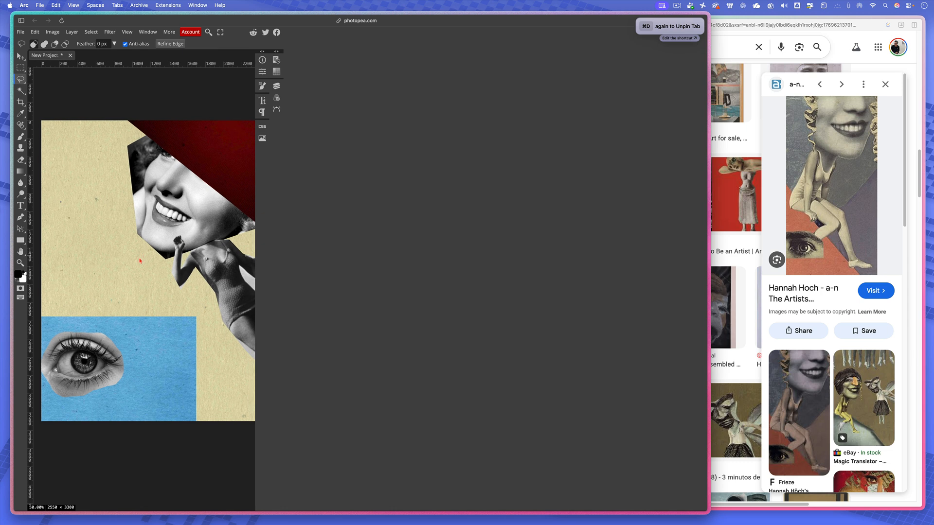
scroll(144, 266, "right", 2)
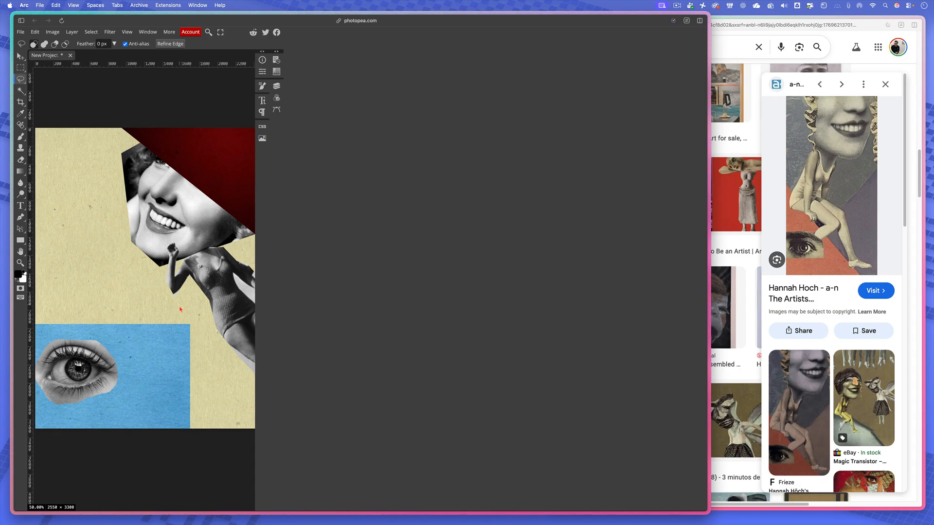
left_click(277, 86)
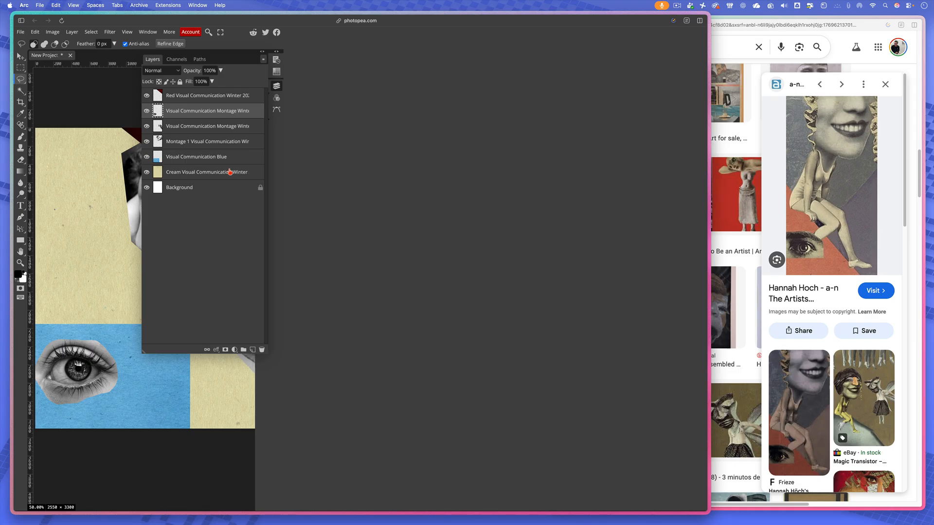
key("shift")
key("super+shift+4")
left_click_drag(66, 22, 335, 333)
left_click(277, 86)
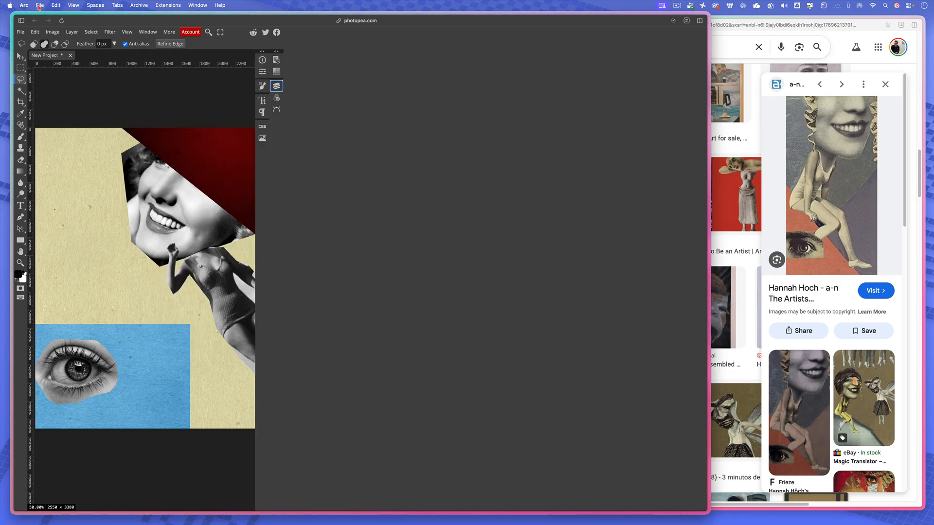
- Export the montage as a PNG named New Project at 2550 × 3300 px and 100% quality, and dismiss the ad-blocker notice
left_click(23, 34)
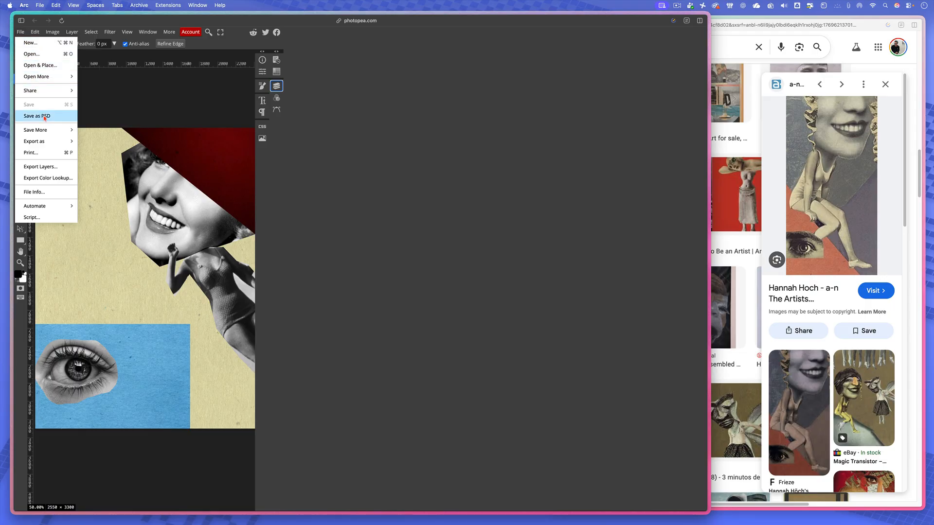
mouse_move(45, 141)
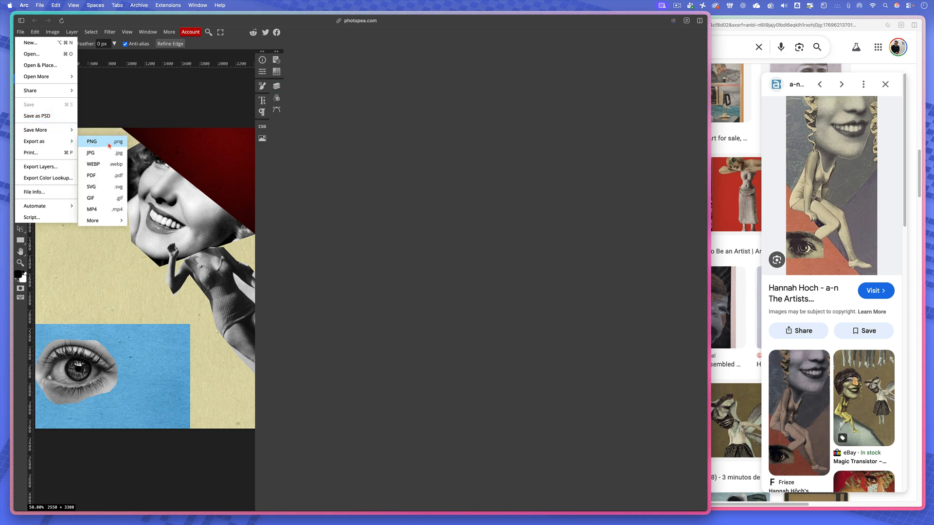
left_click(107, 141)
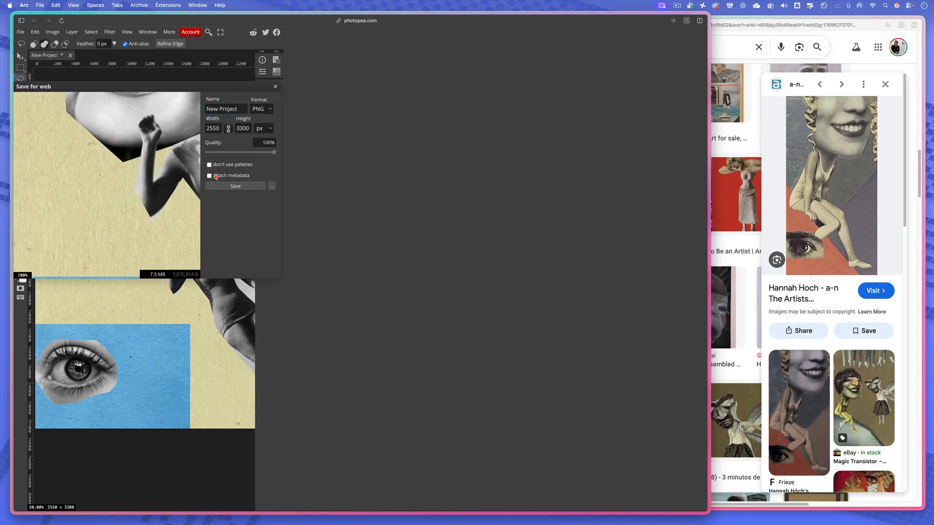
left_click(236, 188)
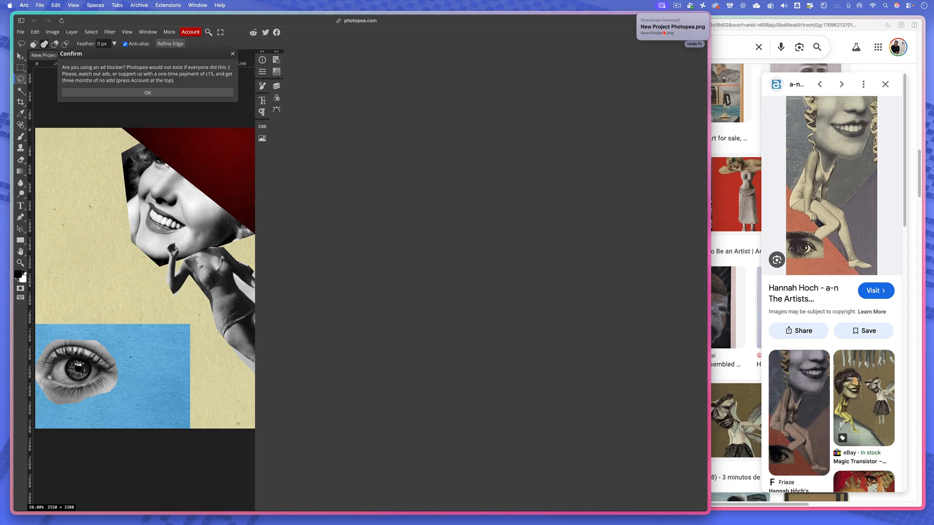
left_click(160, 97)
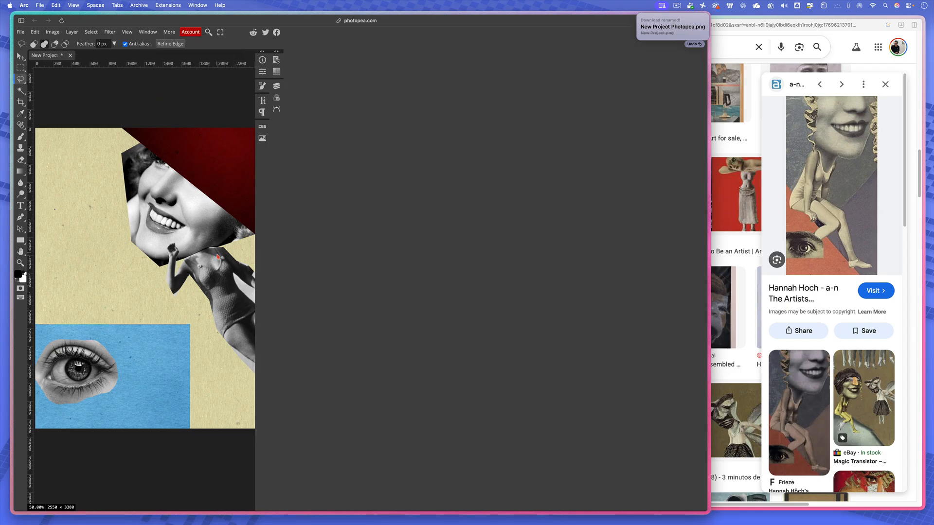